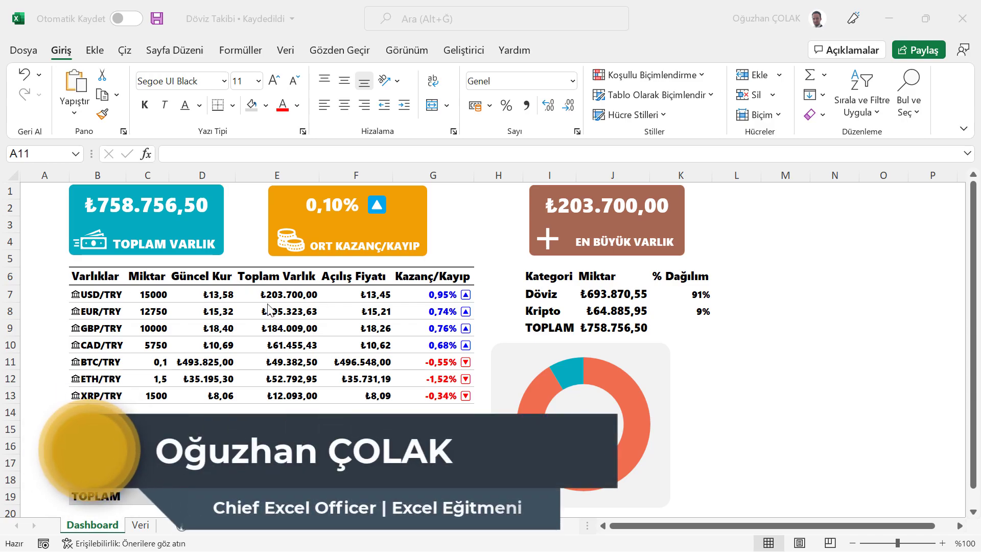
Switch to the Veri2 sheet and select the currency pairs in B3:B12.
{"action": "key", "text": "alt+Tab"}
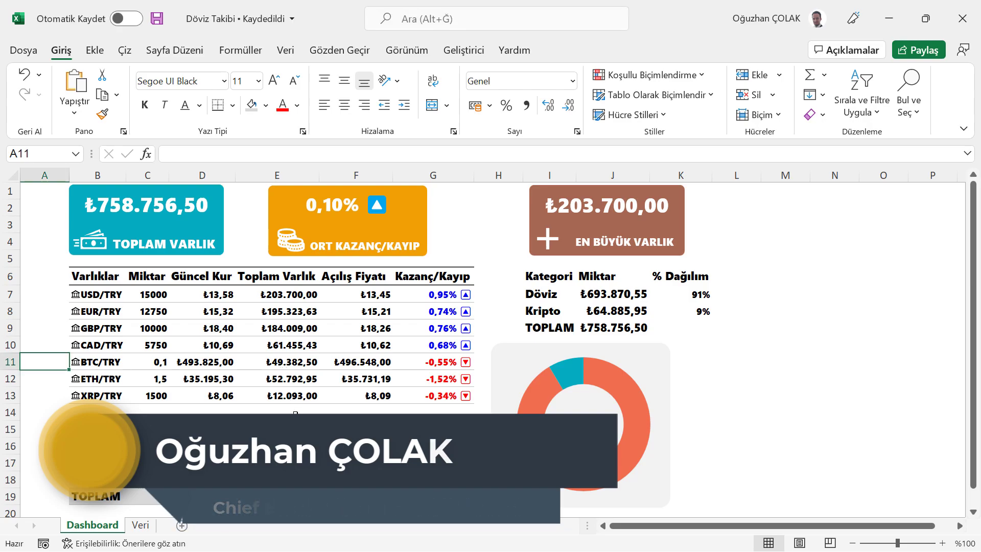
{"action": "left_click_drag", "start_coordinate": [97, 294], "coordinate": [97, 392]}
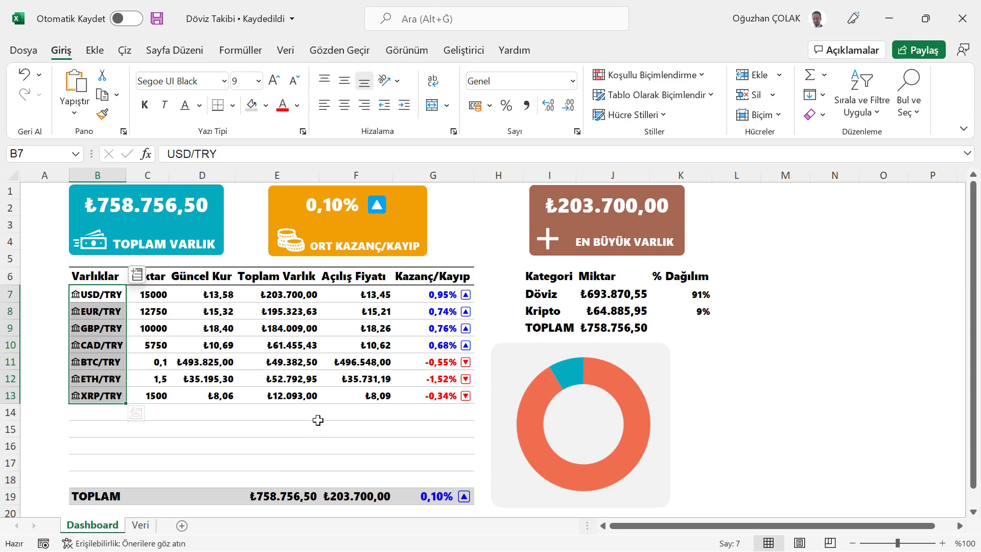
{"action": "left_click", "coordinate": [281, 412]}
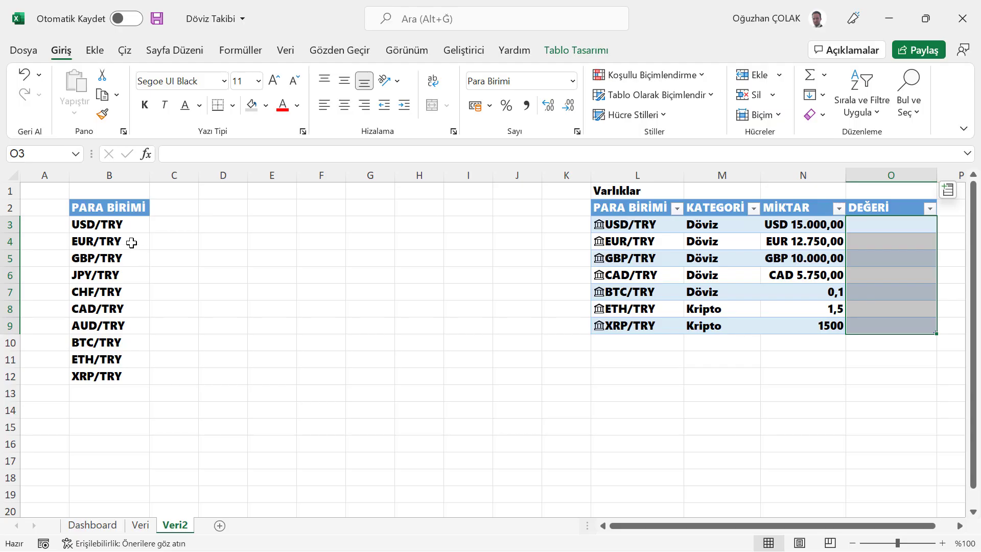
{"action": "left_click_drag", "start_coordinate": [109, 224], "coordinate": [109, 371]}
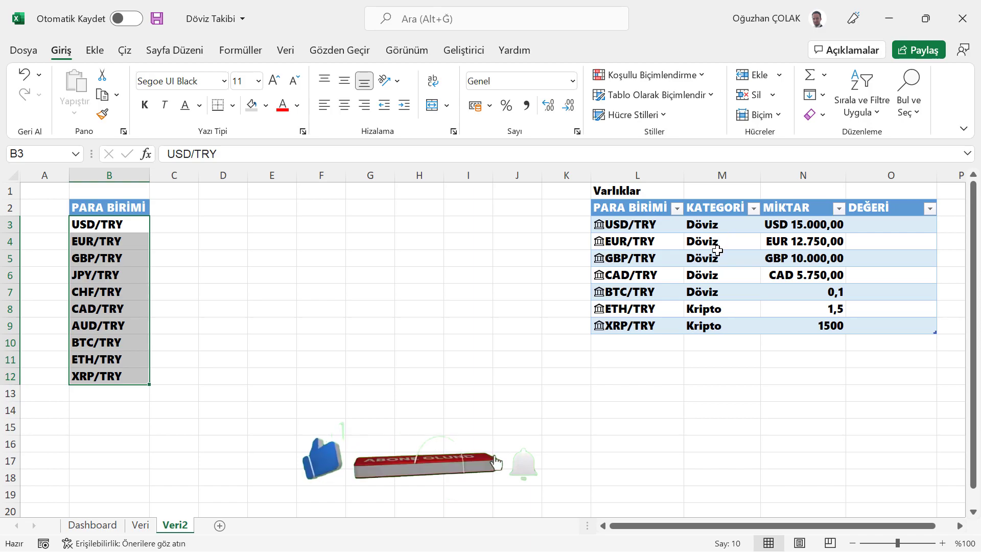
Convert the ten pairs in B3:B12 to the Para Birimi (Currencies) data type.
{"action": "mouse_move", "coordinate": [780, 226]}
{"action": "left_mouse_down"}
{"action": "mouse_move", "coordinate": [796, 250]}
{"action": "mouse_move", "coordinate": [808, 324]}
{"action": "left_mouse_up"}
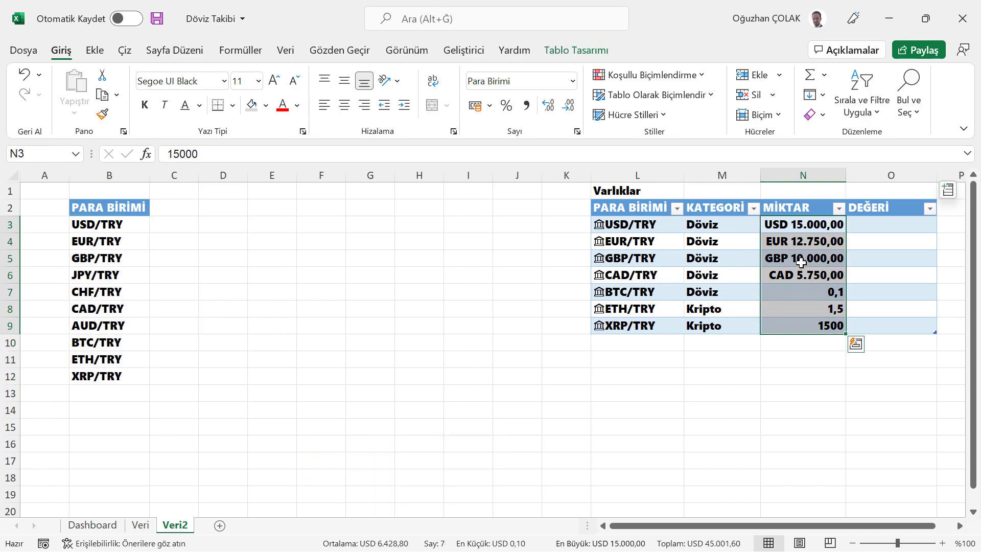
{"action": "left_click", "coordinate": [872, 225]}
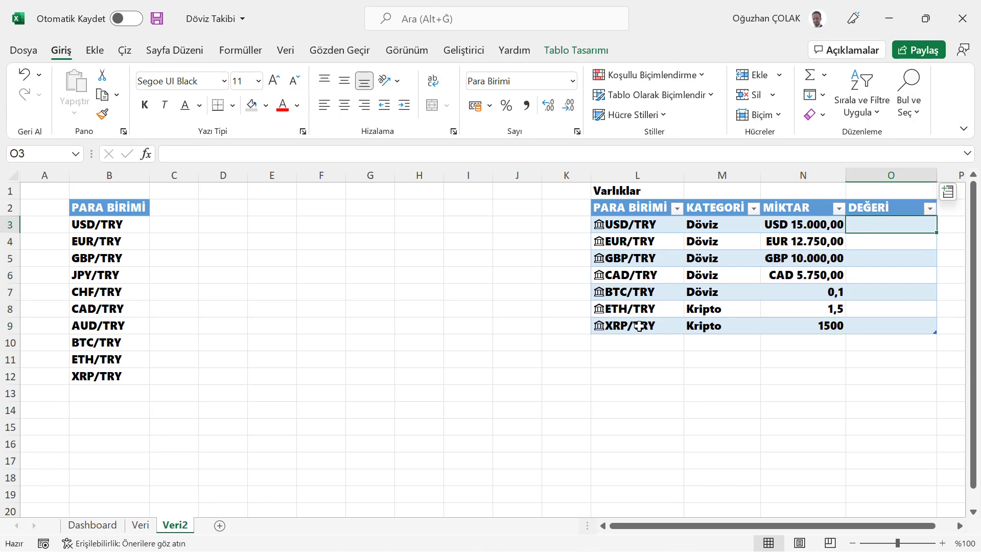
{"action": "left_click_drag", "start_coordinate": [109, 231], "coordinate": [104, 366]}
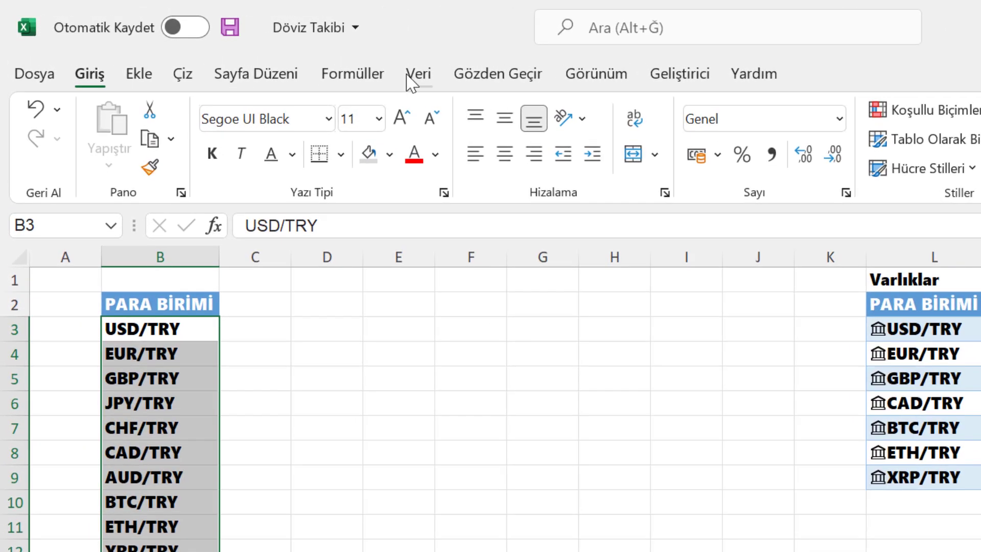
{"action": "left_click", "coordinate": [280, 50]}
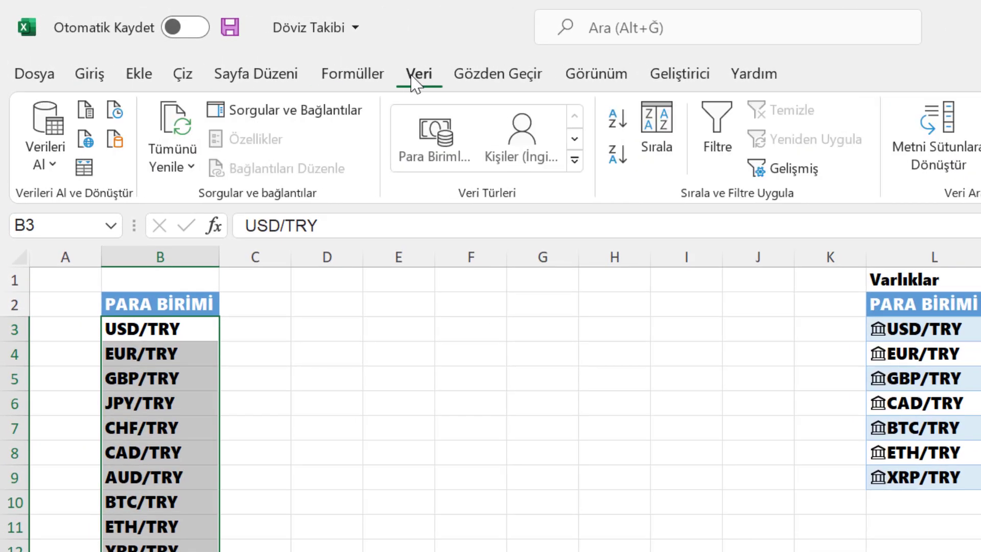
{"action": "left_click", "coordinate": [575, 160]}
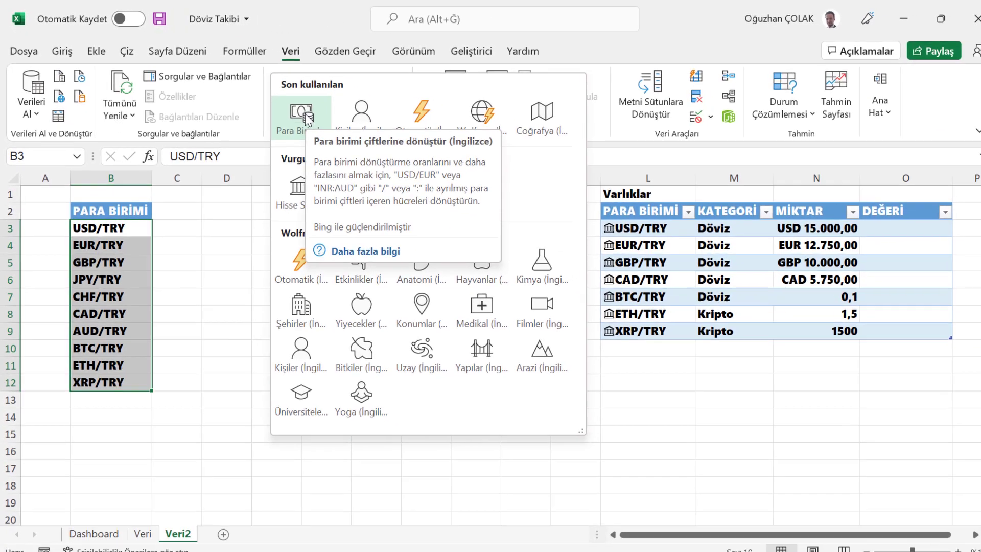
{"action": "left_click", "coordinate": [303, 114]}
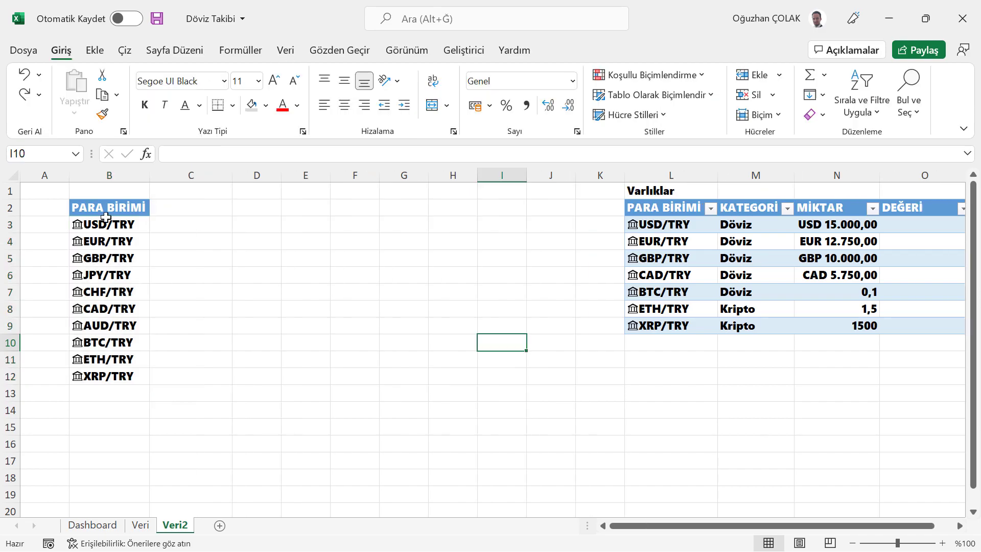
Turn the PARA BİRİMİ list B2:B12 into a table with a header row.
{"action": "left_click", "coordinate": [115, 205]}
{"action": "left_click_drag", "start_coordinate": [115, 205], "coordinate": [109, 376]}
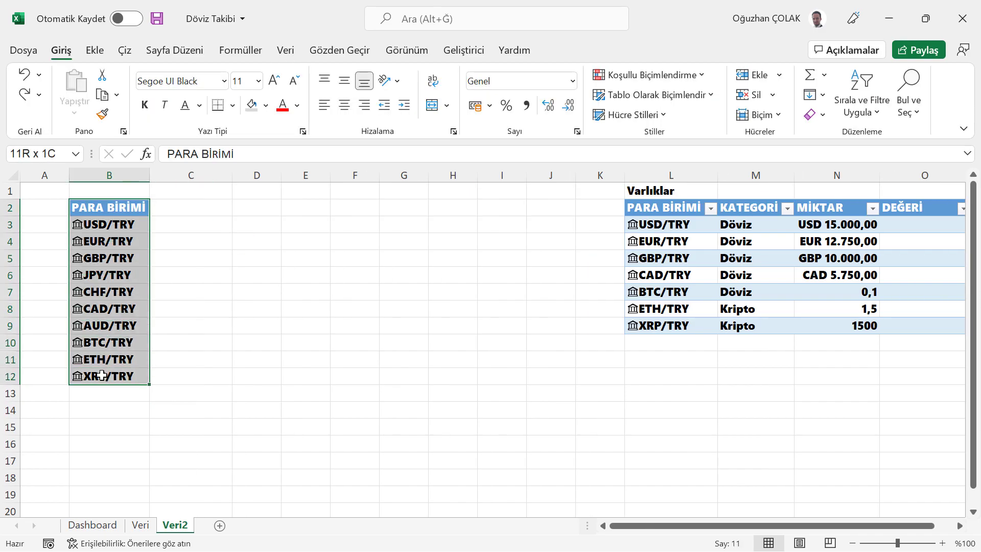
{"action": "left_click", "coordinate": [145, 104]}
{"action": "left_click", "coordinate": [100, 52]}
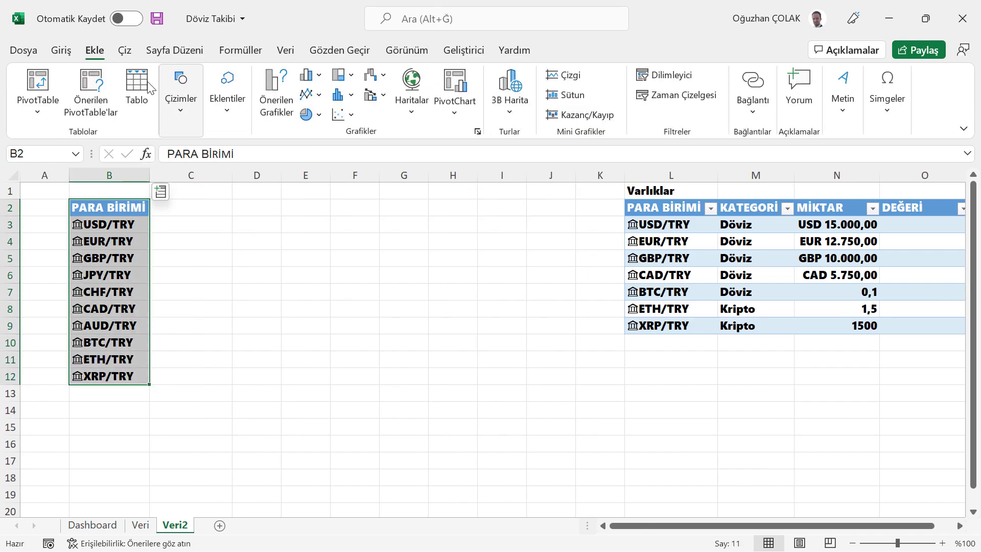
{"action": "left_click", "coordinate": [137, 92]}
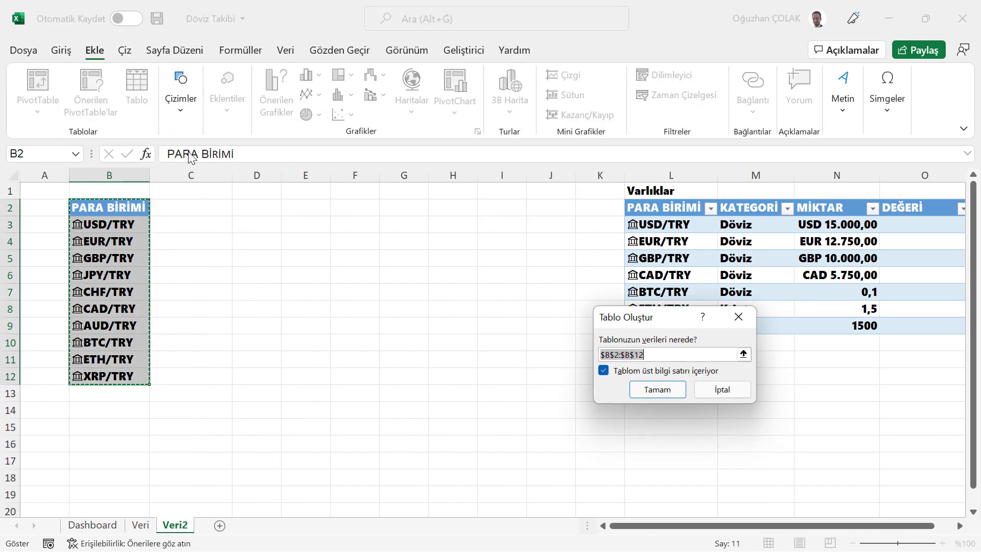
{"action": "left_click", "coordinate": [657, 388]}
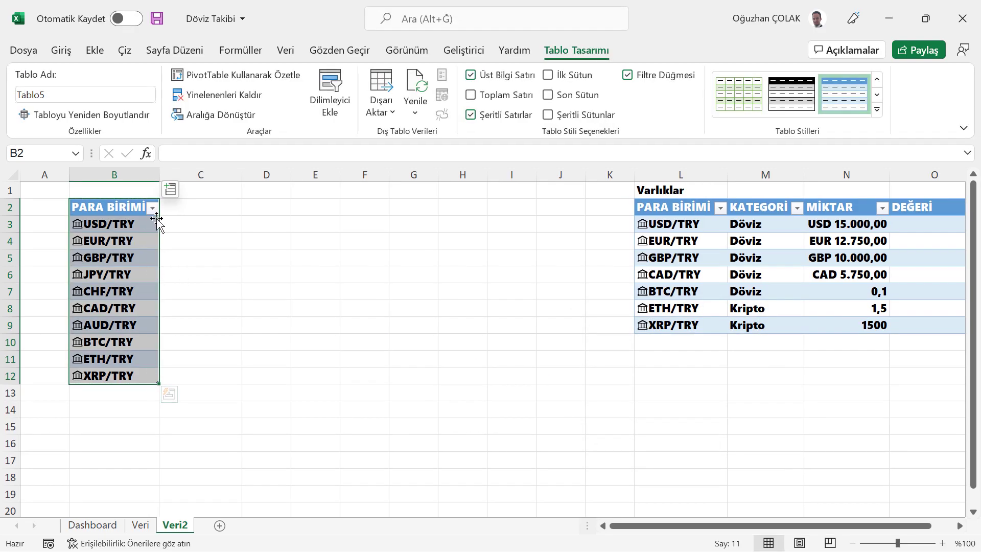
Add a Price column with each pair's TRY rate to the currency table.
{"action": "left_click", "coordinate": [170, 191]}
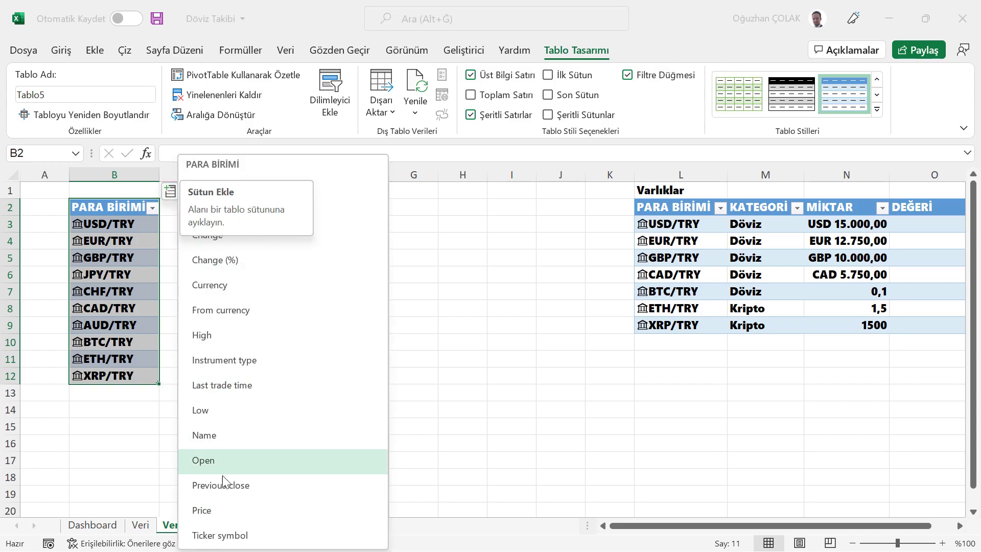
{"action": "left_click", "coordinate": [215, 510]}
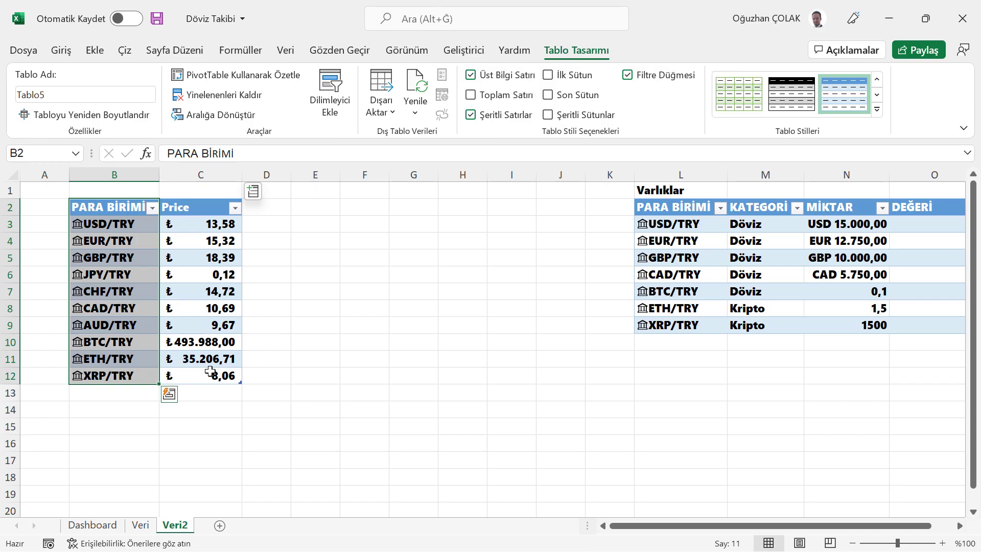
{"action": "left_click", "coordinate": [255, 192]}
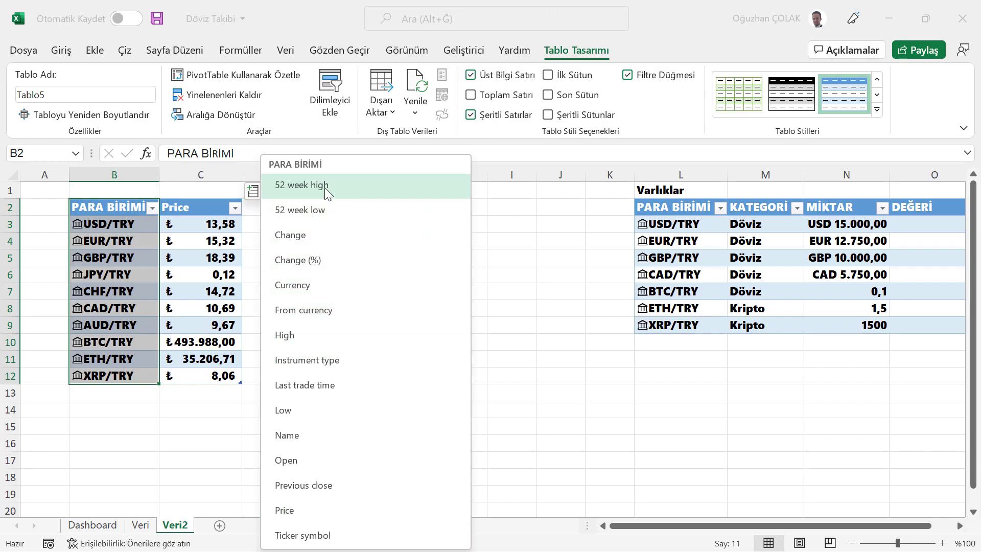
Add 52 week high, 52 week low and Open columns to the currency table.
{"action": "left_click", "coordinate": [324, 188]}
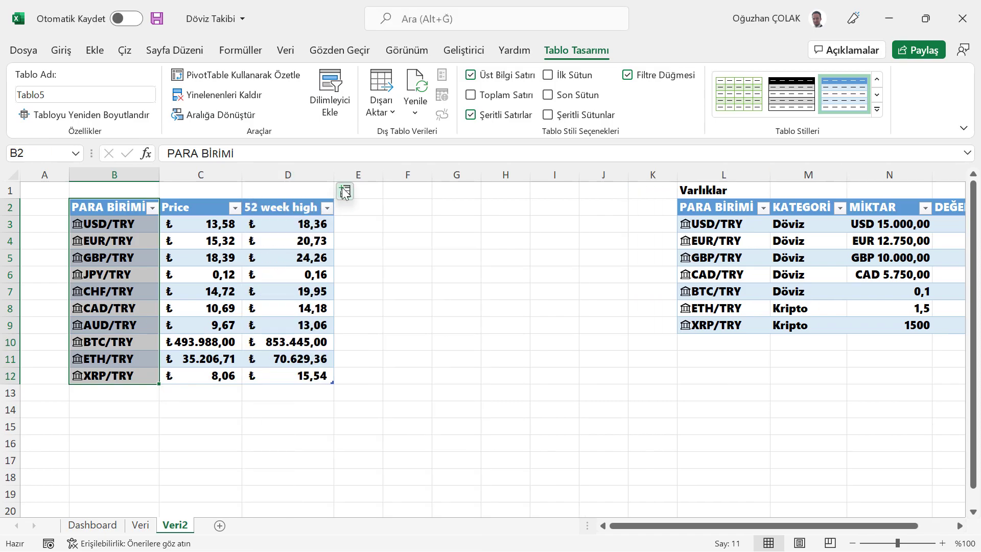
{"action": "left_click", "coordinate": [344, 190]}
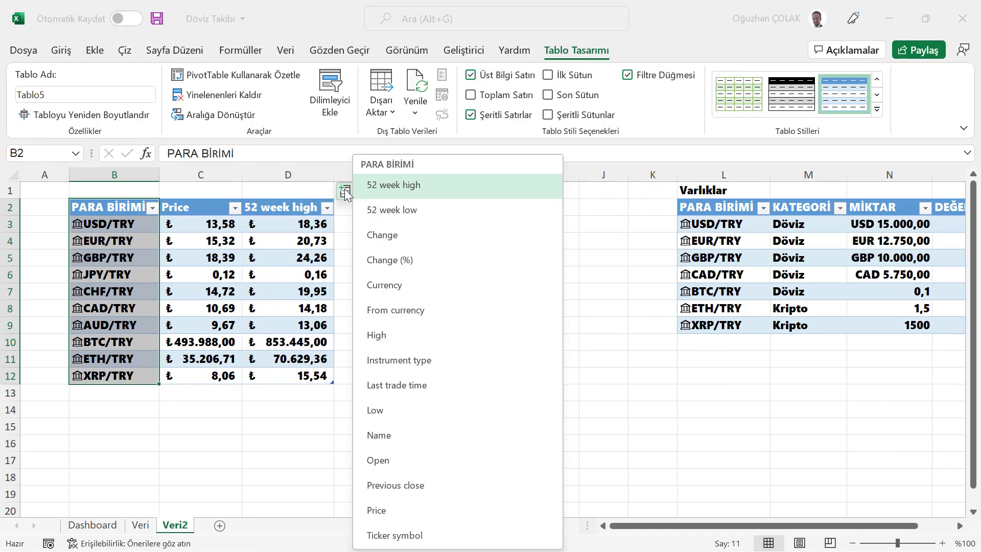
{"action": "left_click", "coordinate": [424, 213]}
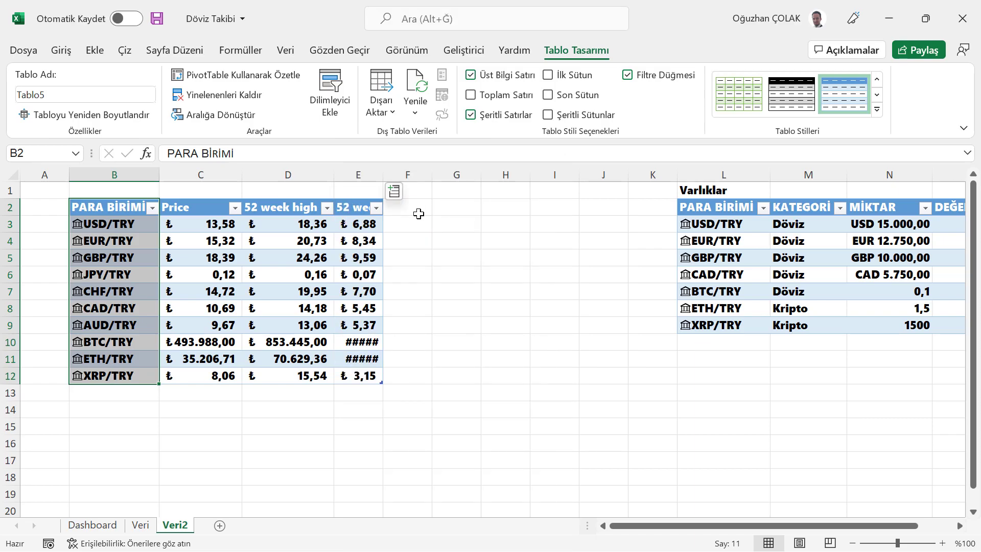
{"action": "left_click", "coordinate": [432, 190]}
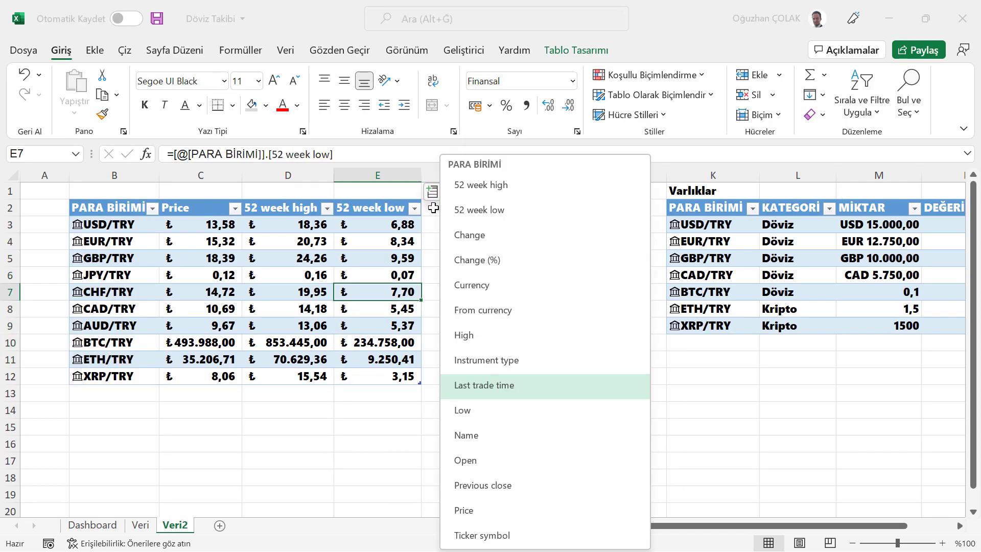
{"action": "left_click", "coordinate": [480, 463]}
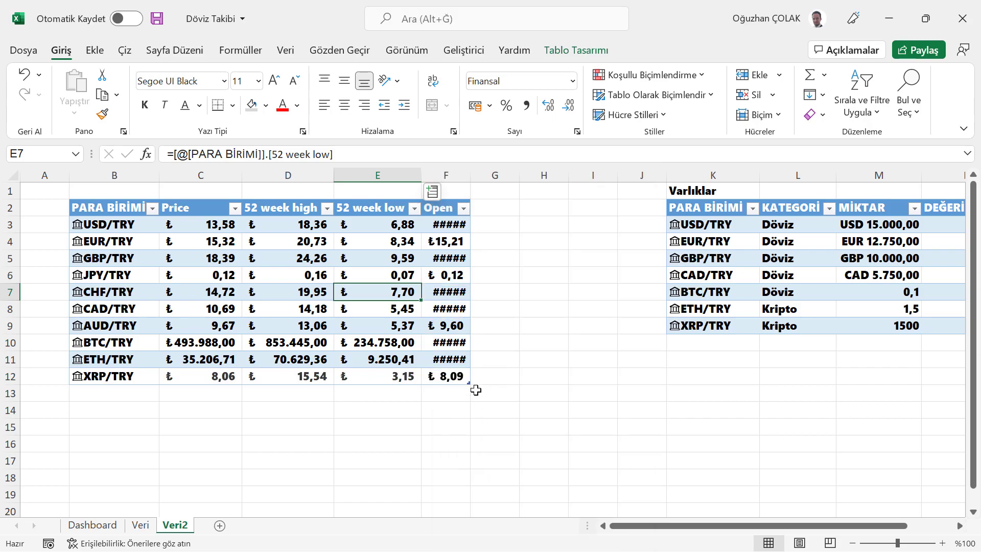
Autofit column F so the Open values show, then select empty columns H–J.
{"action": "double_click", "coordinate": [470, 175]}
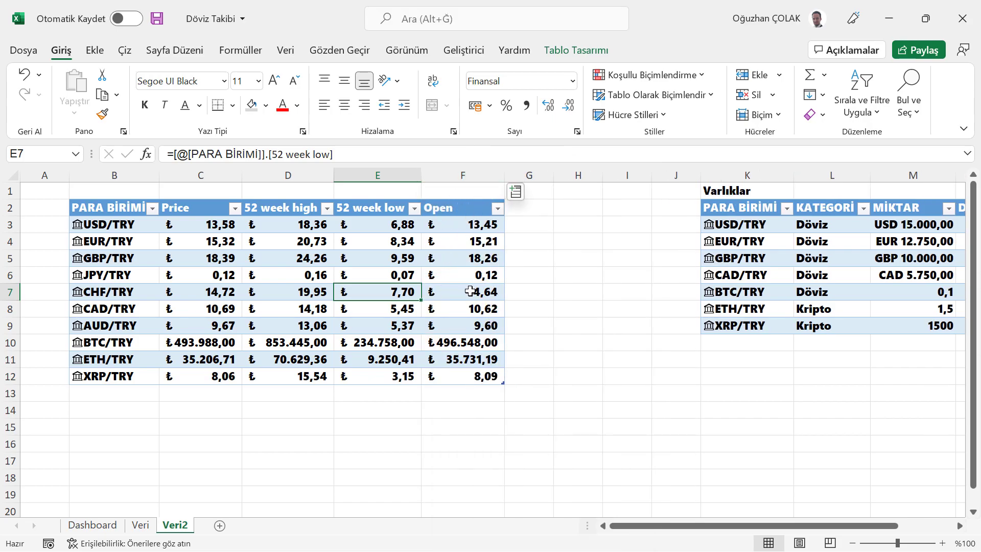
{"action": "left_click", "coordinate": [495, 224]}
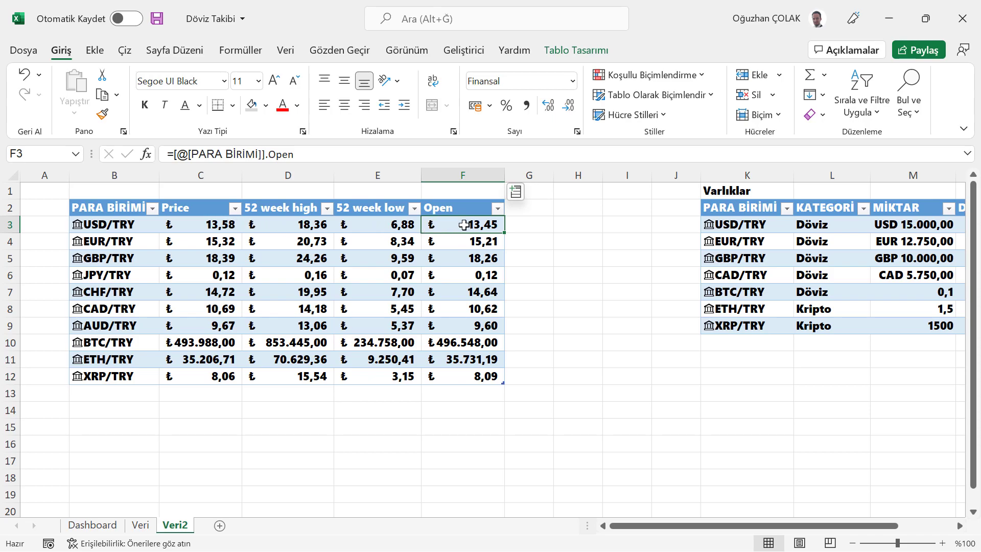
{"action": "left_click_drag", "start_coordinate": [676, 176], "coordinate": [579, 176]}
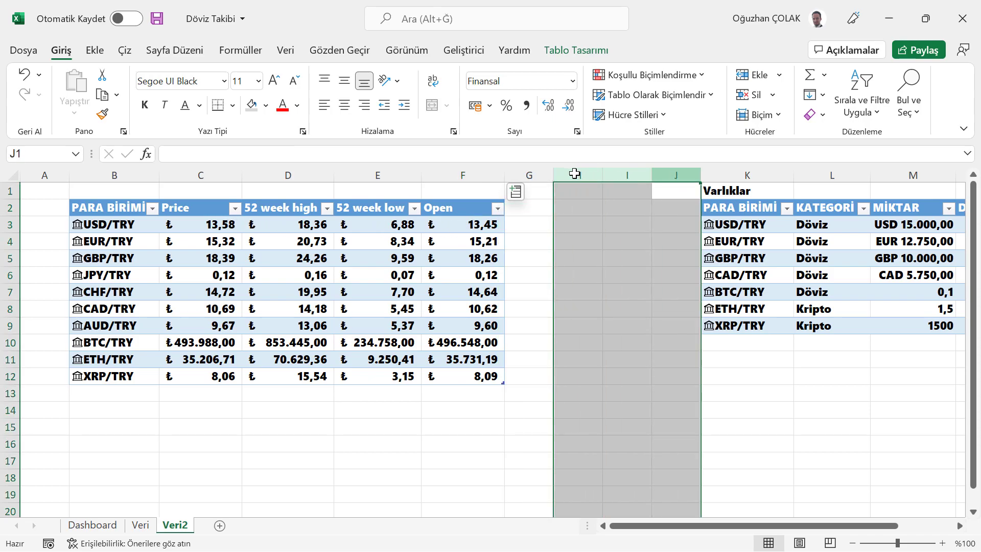
{"action": "right_click", "coordinate": [578, 175]}
{"action": "left_click", "coordinate": [608, 326]}
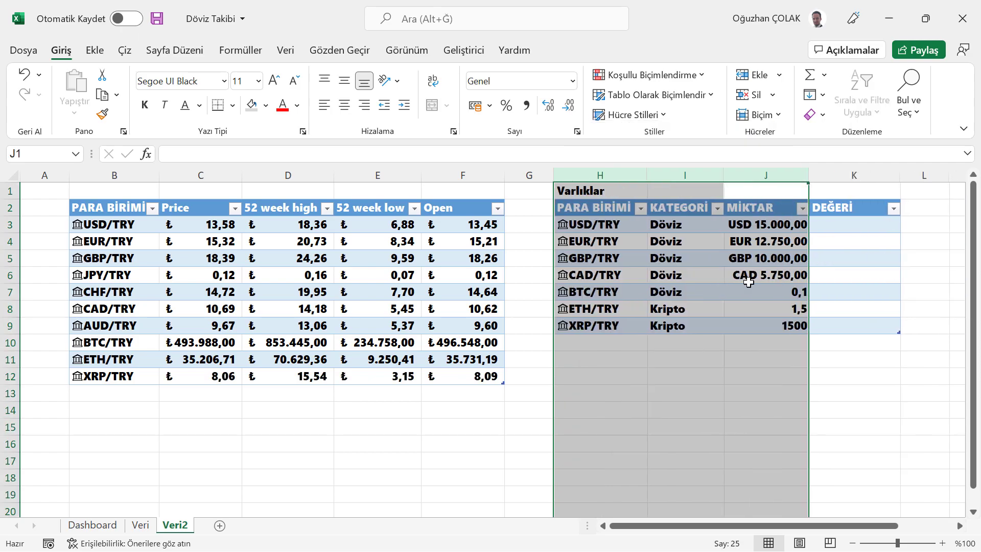
{"action": "left_click", "coordinate": [824, 224]}
{"action": "type", "text": "="}
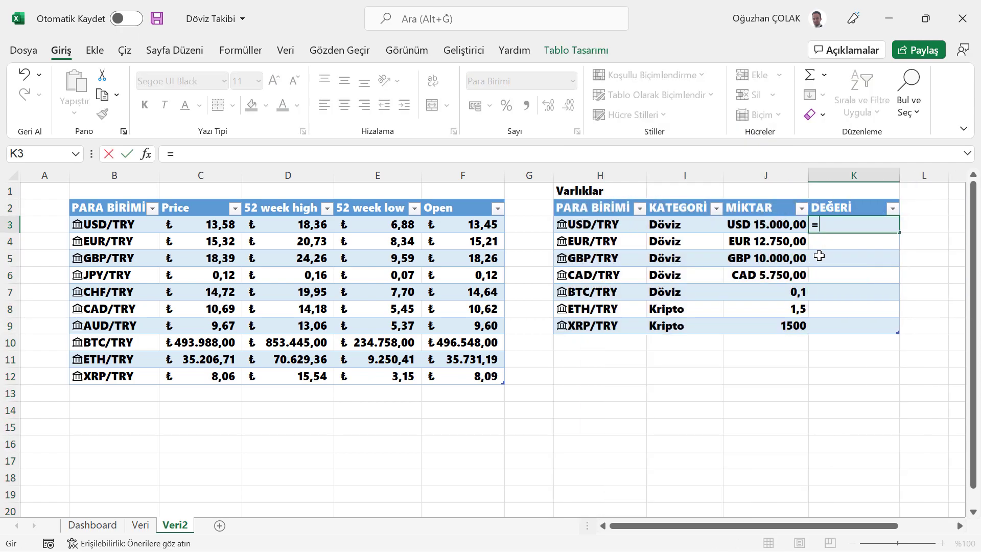
{"action": "left_click", "coordinate": [778, 224]}
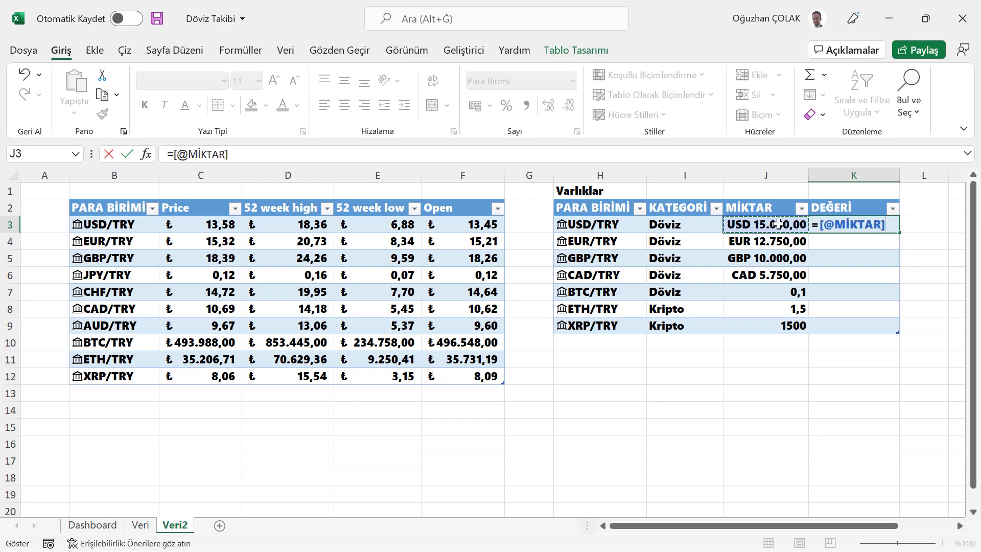
{"action": "type", "text": "*"}
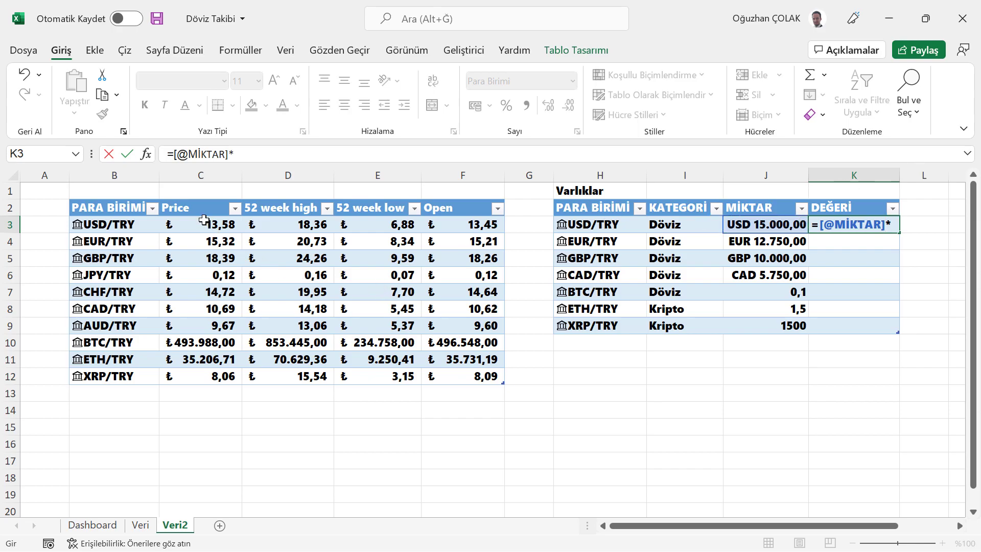
{"action": "left_click", "coordinate": [204, 229]}
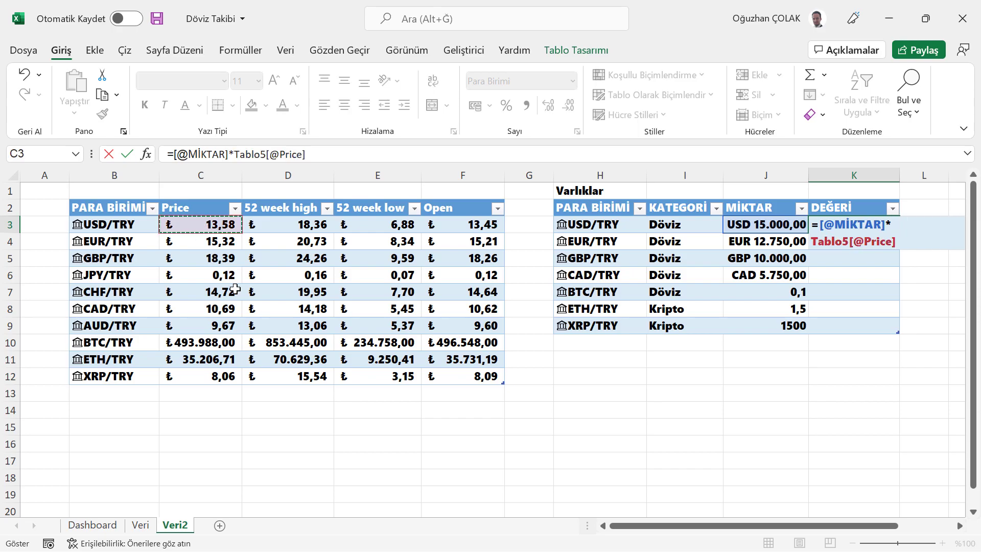
{"action": "key", "text": "Return"}
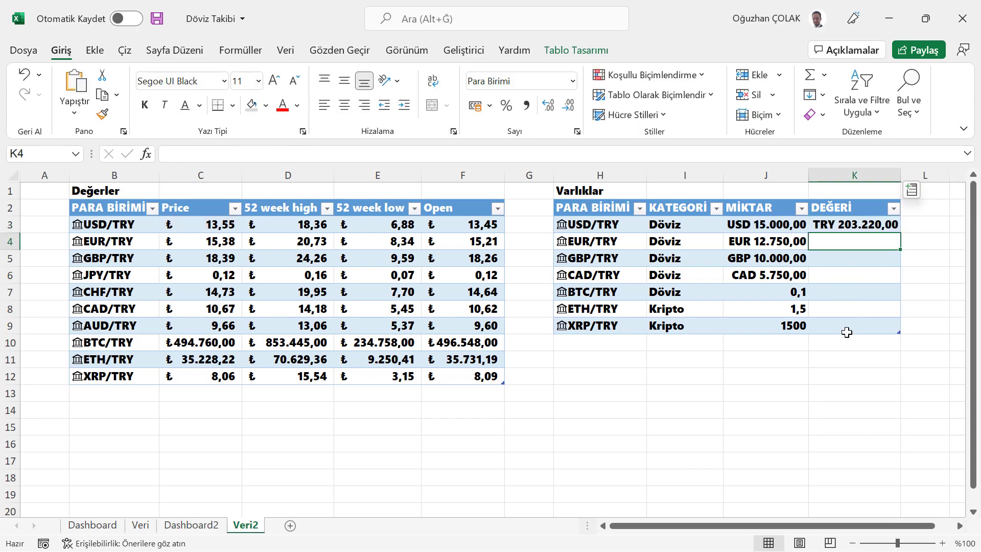
{"action": "type", "text": "="}
Enter the quantity-times-Price formula in the next DEĞERİ rows.
{"action": "key", "text": "Left"}
{"action": "type", "text": "*"}
{"action": "left_click", "coordinate": [220, 241]}
{"action": "key", "text": "Return"}
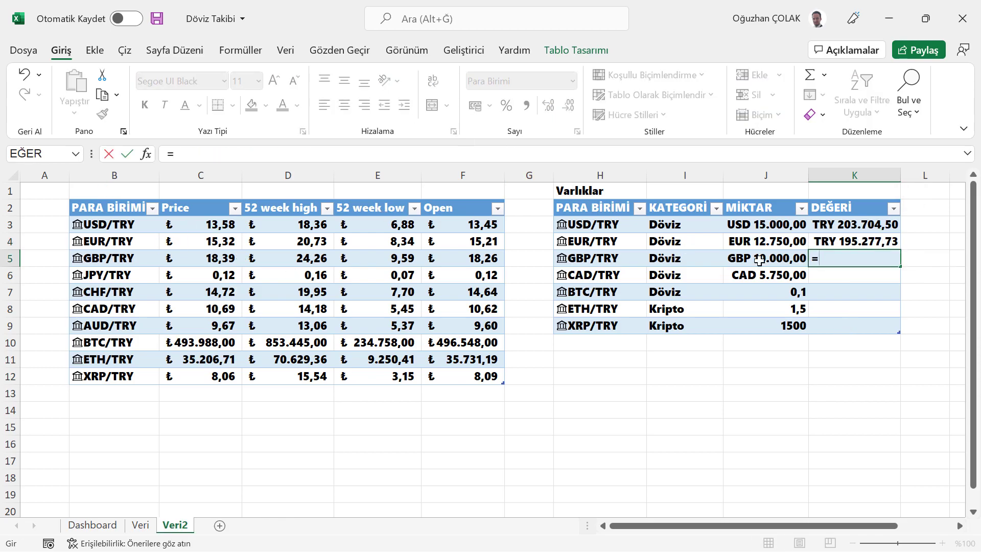
{"action": "left_click", "coordinate": [220, 259]}
{"action": "left_click", "coordinate": [753, 282]}
{"action": "left_click", "coordinate": [220, 309]}
{"action": "key", "text": "Return"}
Complete DEĞERİ through XRP/TRY (1500 × 8,06) and select K3:K9 to check the sum.
{"action": "left_click", "coordinate": [754, 292]}
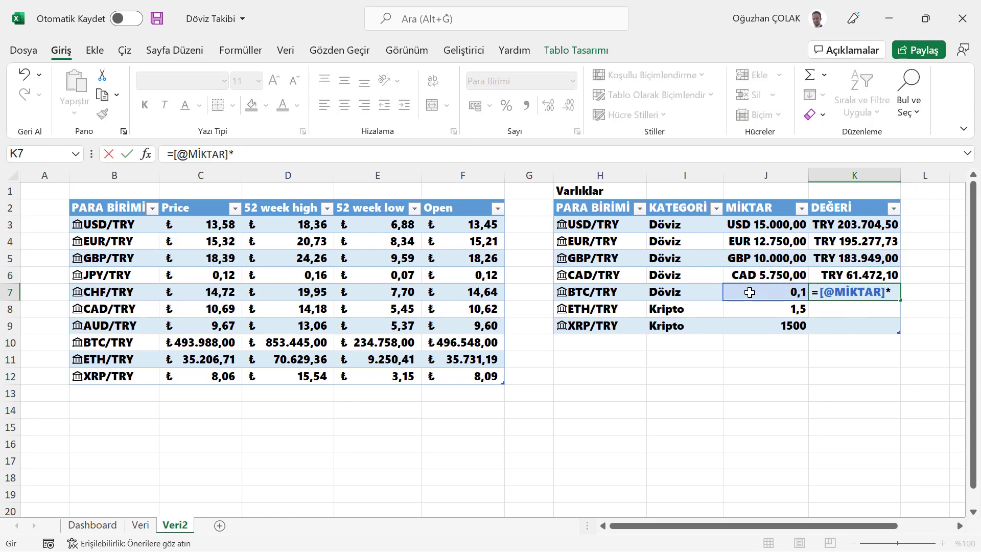
{"action": "left_click", "coordinate": [219, 342]}
{"action": "key", "text": "Return"}
{"action": "left_click", "coordinate": [753, 309]}
{"action": "left_click", "coordinate": [219, 360]}
{"action": "key", "text": "Return"}
{"action": "left_click", "coordinate": [753, 326]}
{"action": "left_click", "coordinate": [220, 376]}
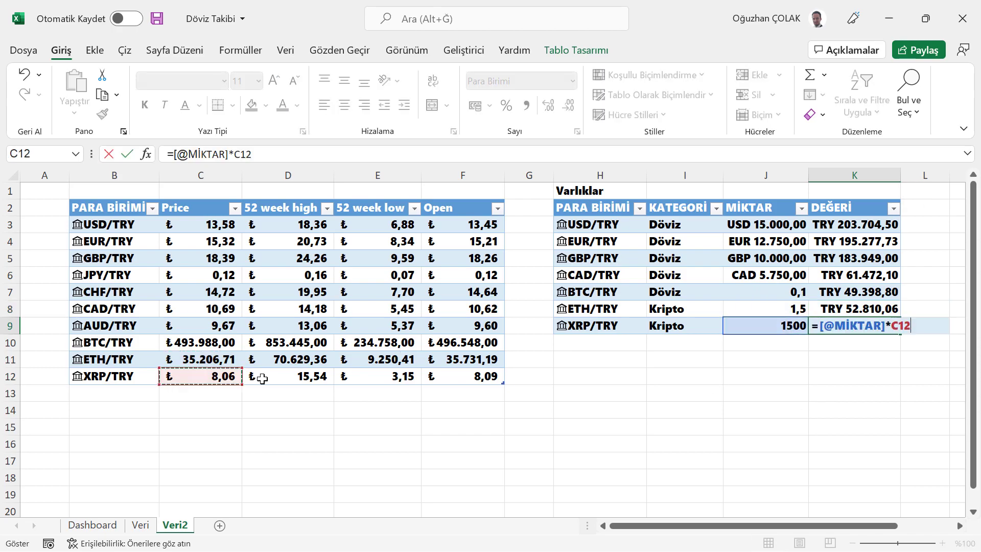
{"action": "key", "text": "Return"}
{"action": "left_click", "coordinate": [869, 223]}
{"action": "left_click_drag", "start_coordinate": [869, 223], "coordinate": [870, 324]}
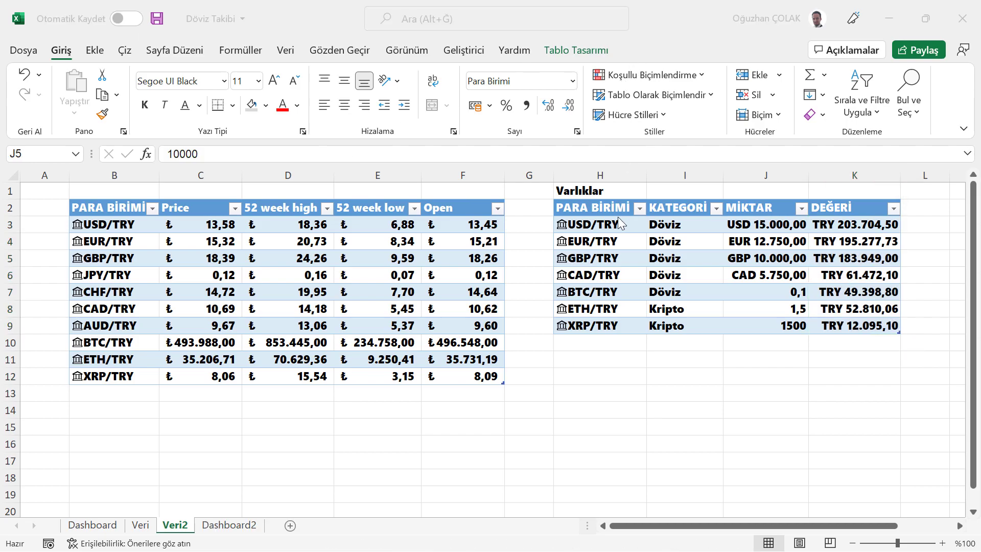
Enter the title Değerler in B1 above the price table.
{"action": "left_click", "coordinate": [140, 189]}
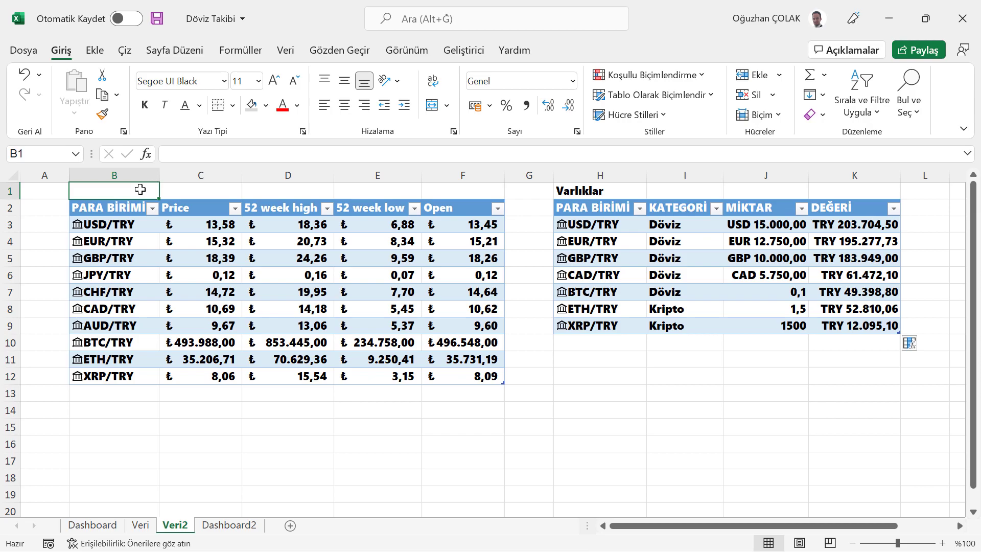
{"action": "type", "text": "Değerle"}
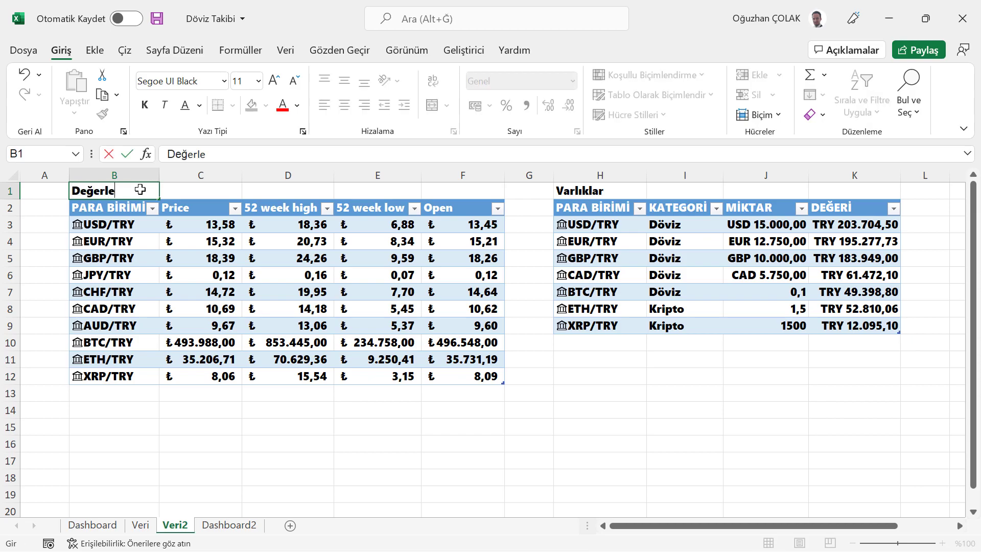
{"action": "type", "text": "r"}
{"action": "key", "text": "Return"}
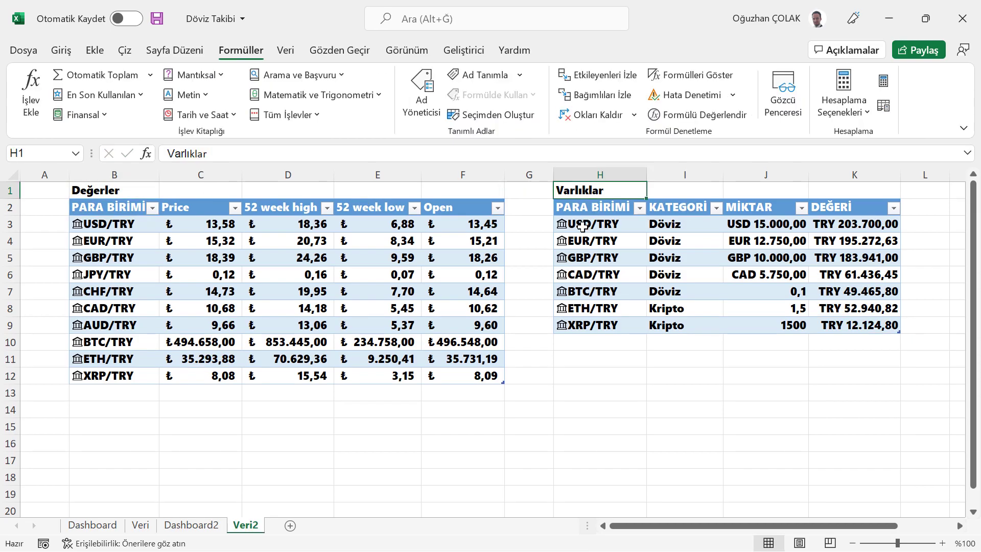
Name the asset table Varlıklar2 and the price table Değerler2.
{"action": "left_click", "coordinate": [587, 207]}
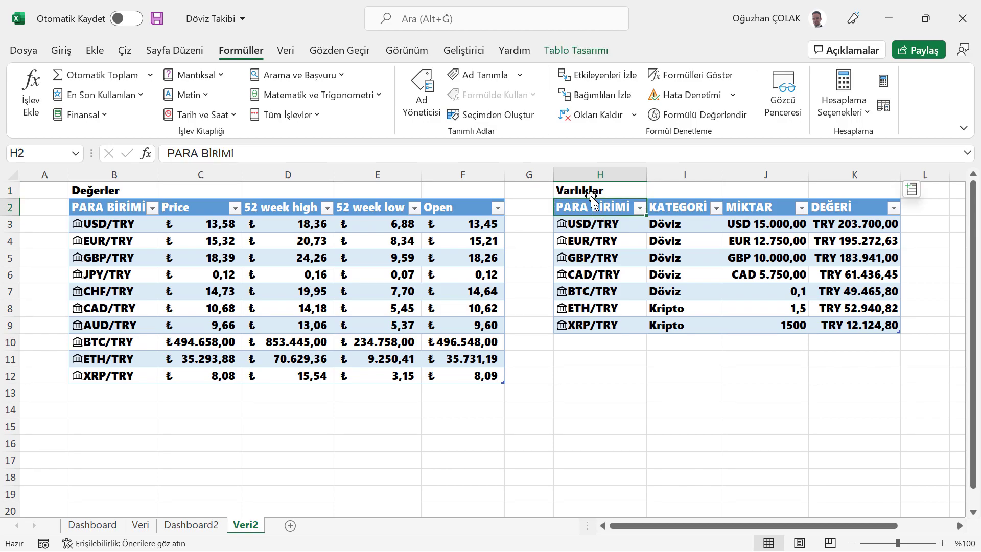
{"action": "left_click", "coordinate": [572, 54]}
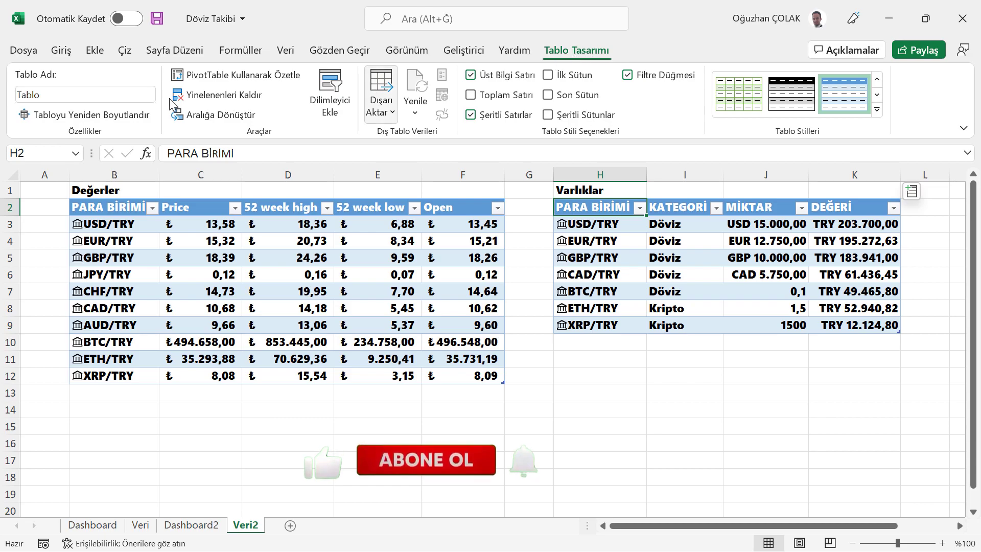
{"action": "left_click", "coordinate": [69, 97]}
{"action": "type", "text": "V"}
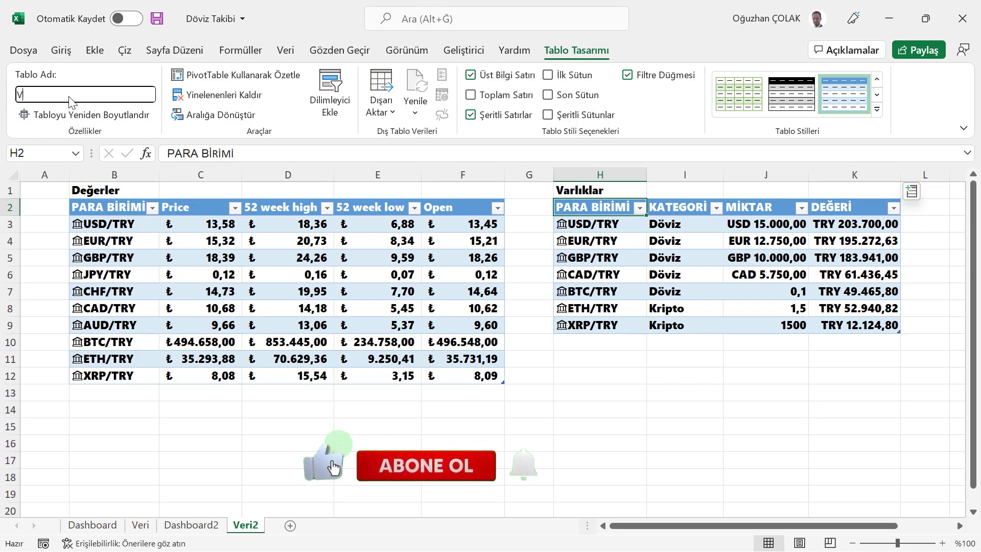
{"action": "type", "text": "arlıklar"}
{"action": "type", "text": "2"}
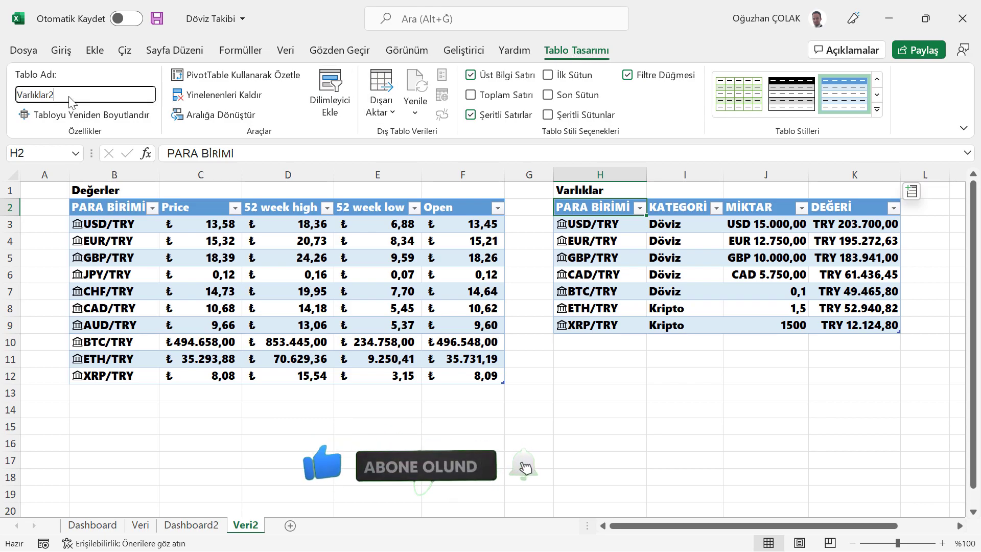
{"action": "key", "text": "Return"}
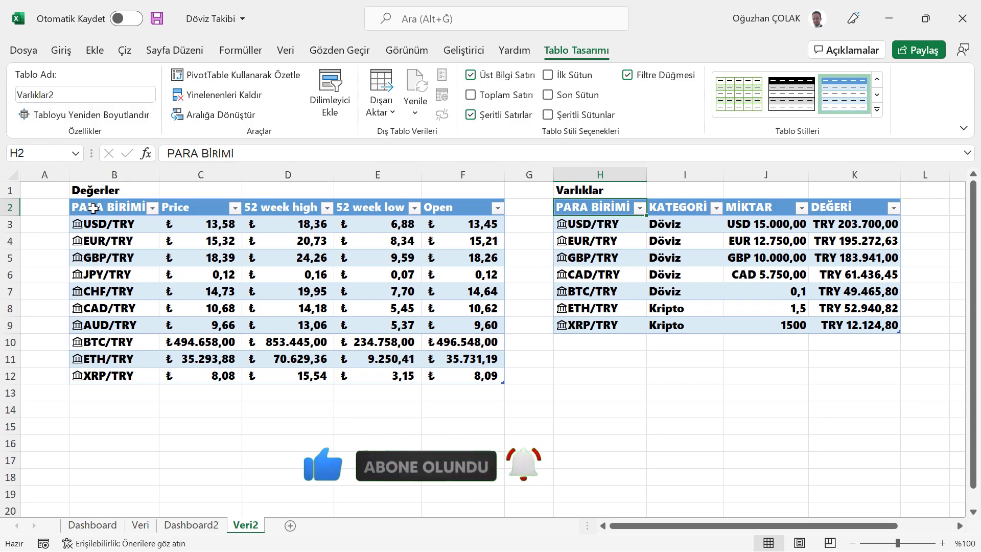
{"action": "left_click", "coordinate": [93, 208]}
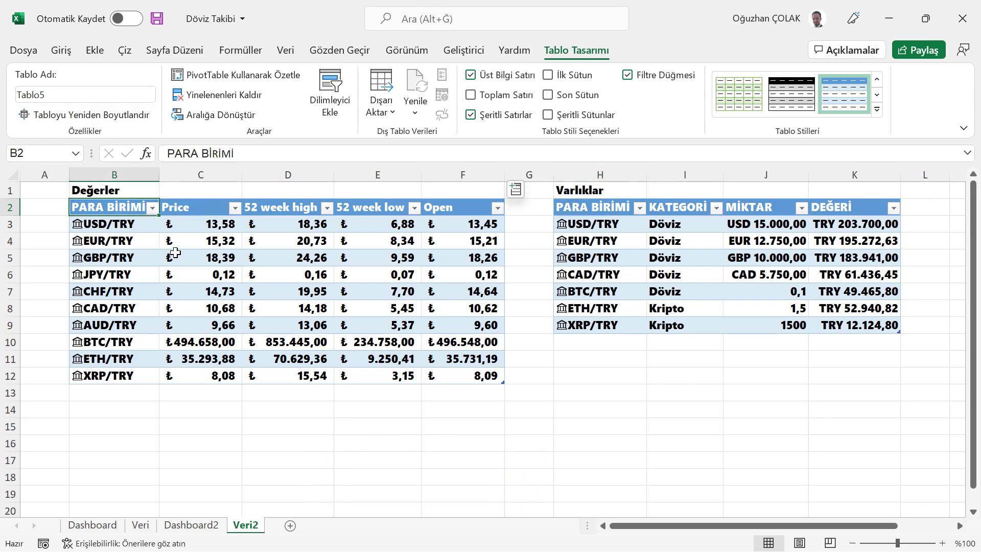
{"action": "left_click", "coordinate": [92, 96]}
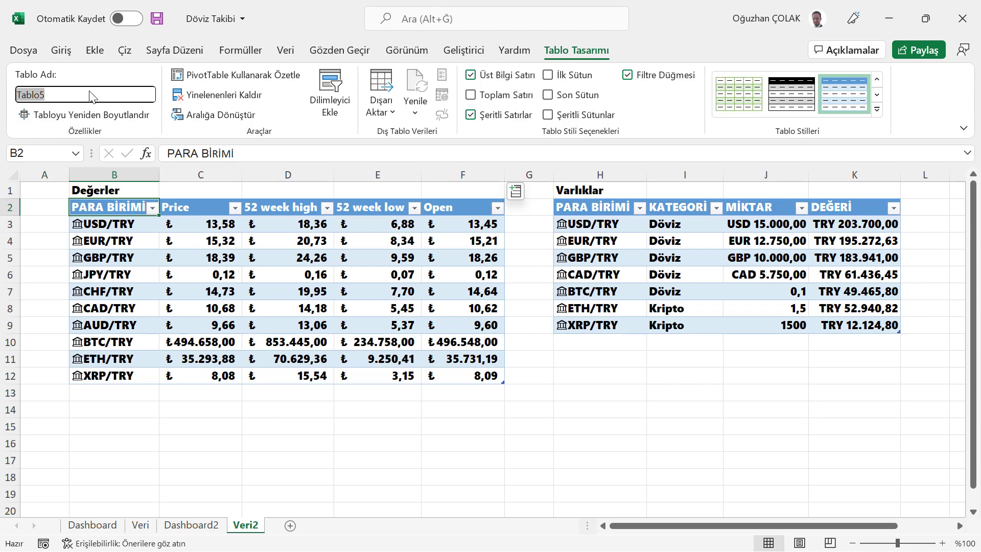
{"action": "type", "text": "Değerler2"}
{"action": "key", "text": "Return"}
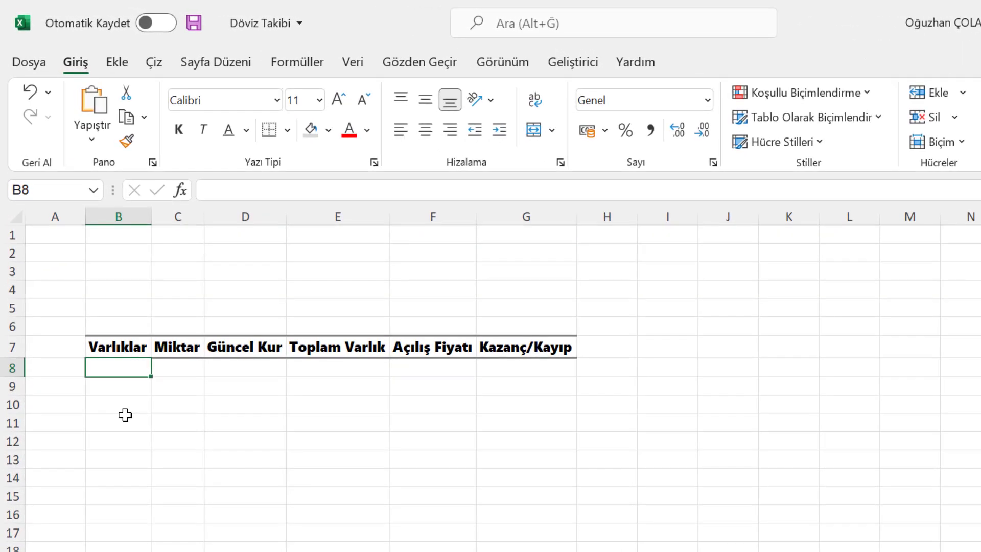
Enter =BENZERSİZ(Varlıklar2[PARA BİRİMİ]) in B8 to spill the unique currency pairs.
{"action": "type", "text": "=benzer"}
{"action": "key", "text": "Tab"}
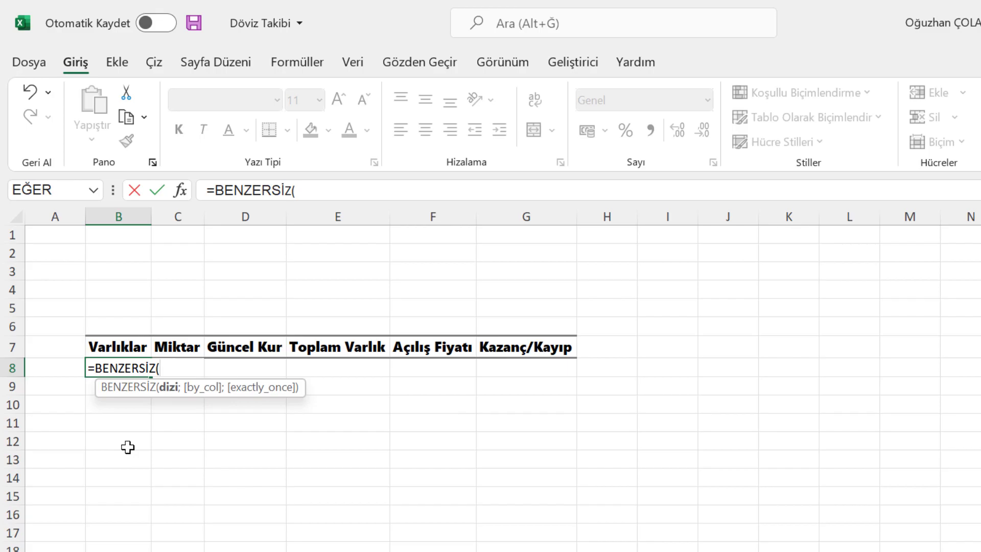
{"action": "type", "text": "varlık"}
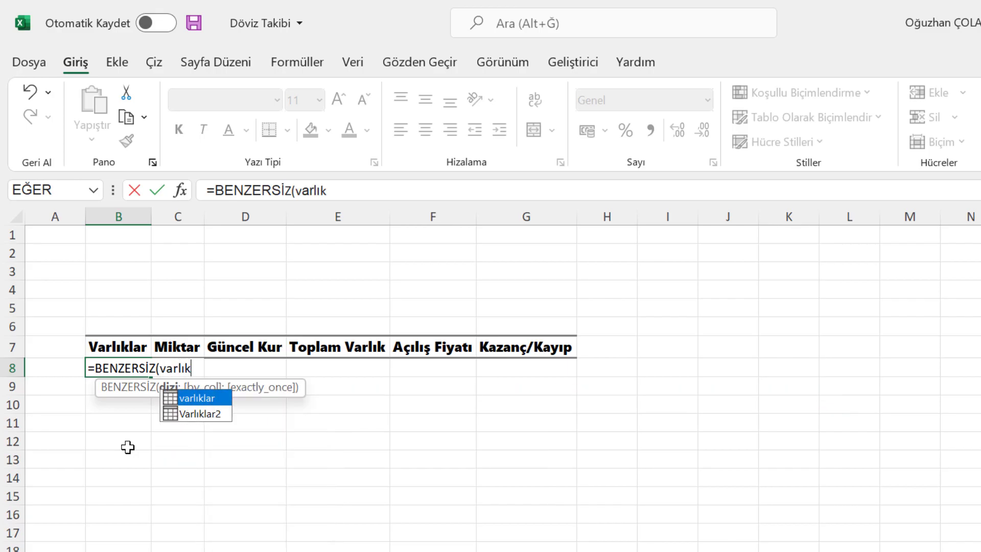
{"action": "type", "text": "lar"}
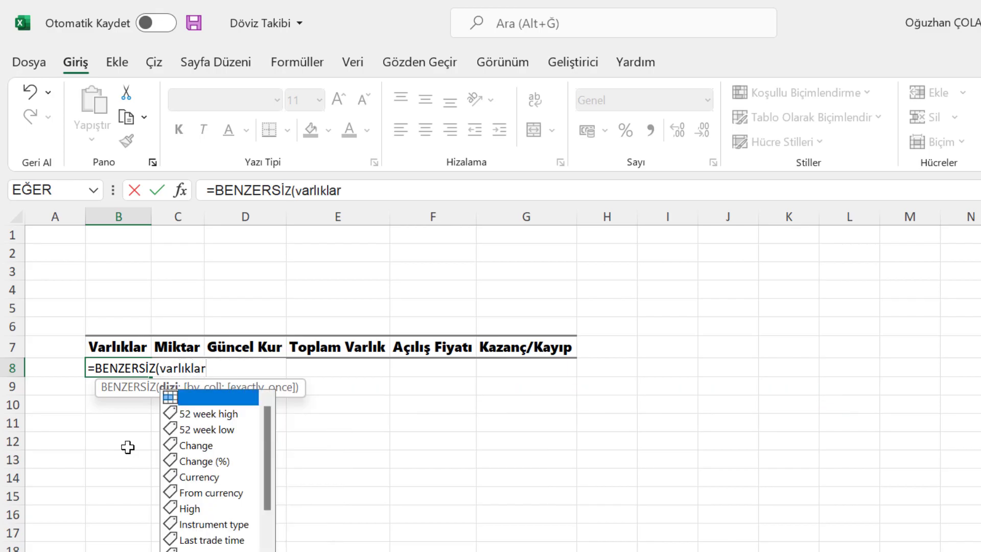
{"action": "type", "text": "2"}
{"action": "type", "text": "["}
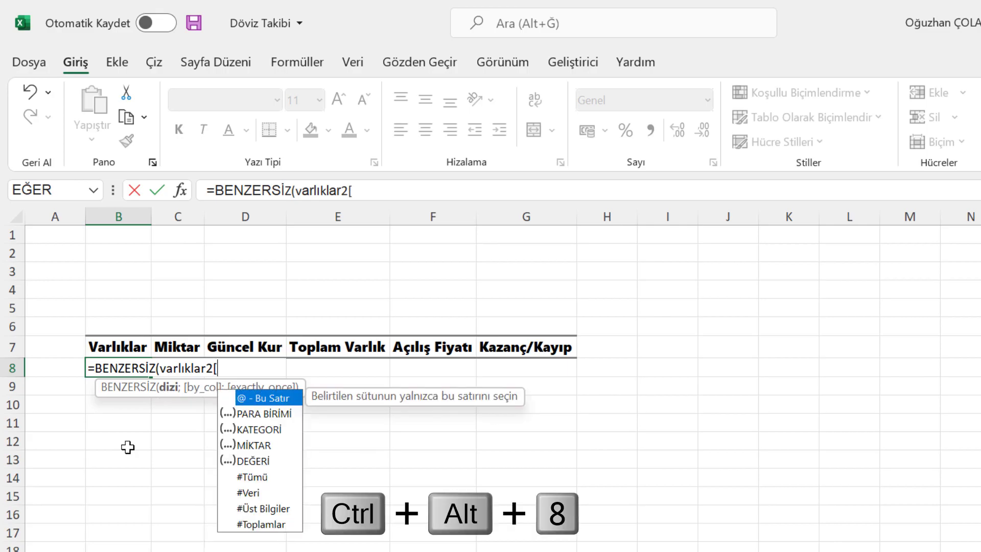
{"action": "double_click", "coordinate": [274, 413]}
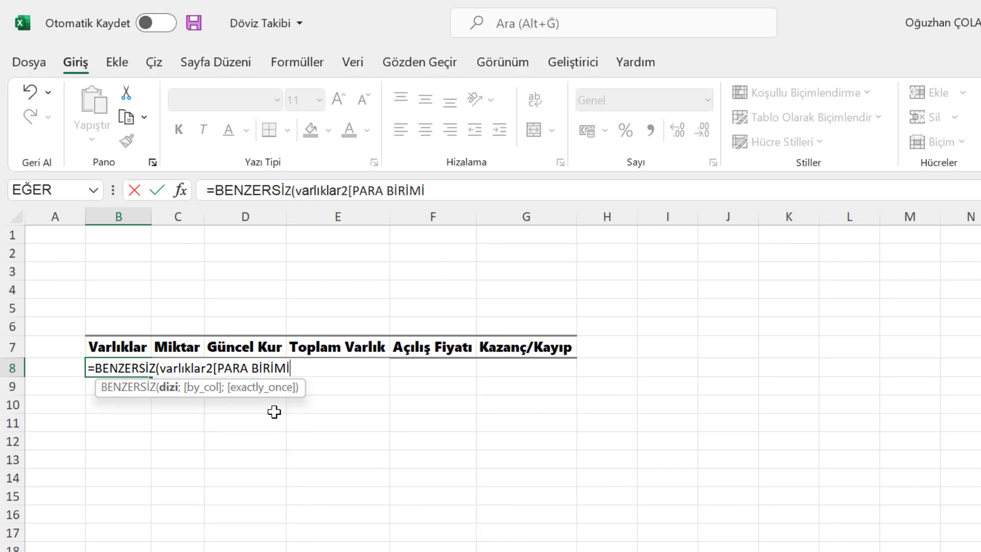
{"action": "key", "text": "ctrl+alt+9"}
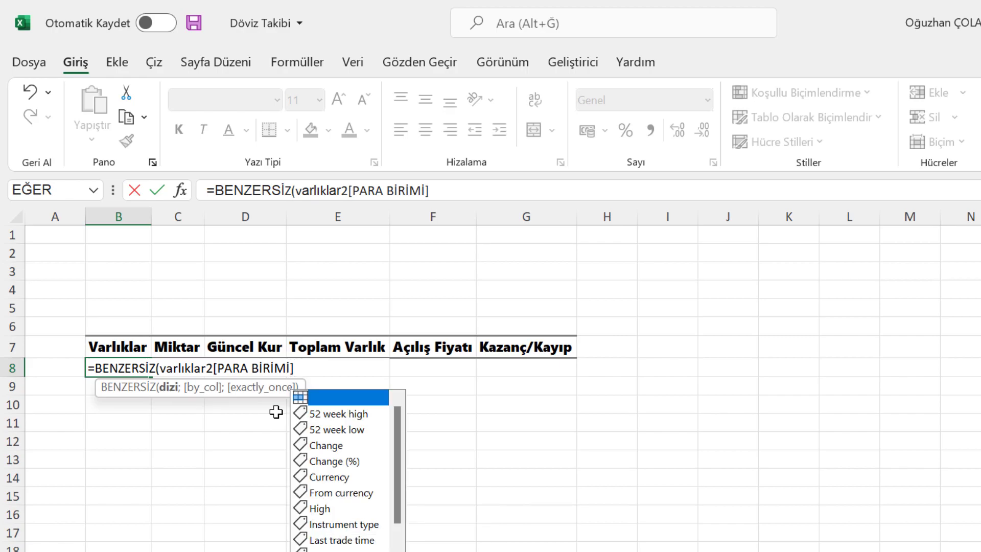
{"action": "type", "text": ")"}
{"action": "key", "text": "Return"}
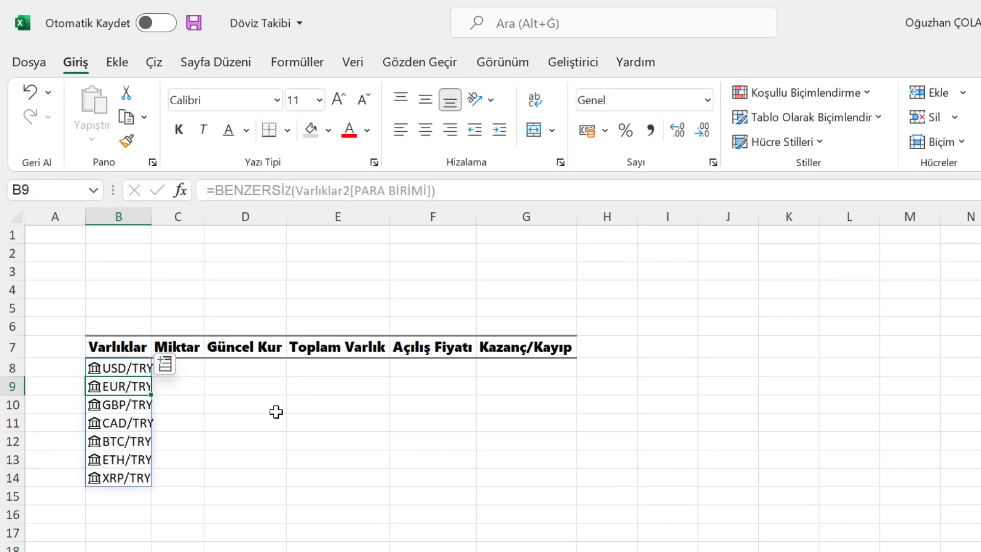
Autofit column B to the pair names and select the spilled list B8:B14.
{"action": "double_click", "coordinate": [152, 219]}
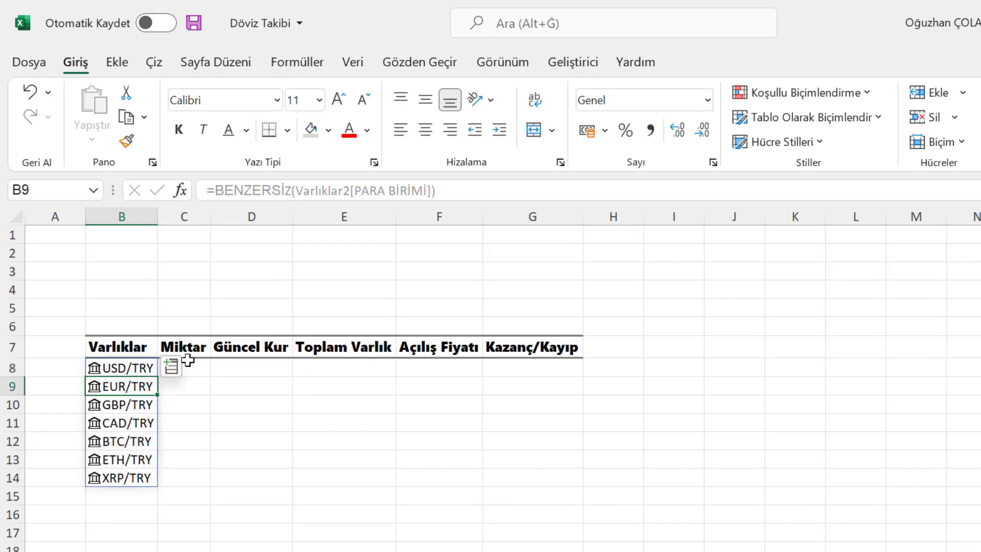
{"action": "left_click_drag", "start_coordinate": [142, 367], "coordinate": [131, 476]}
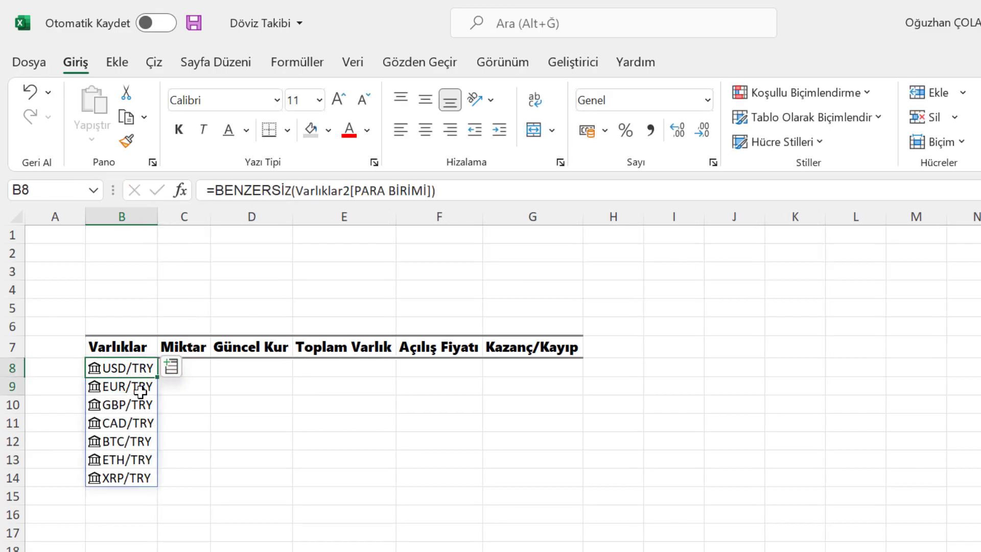
{"action": "left_click", "coordinate": [187, 366]}
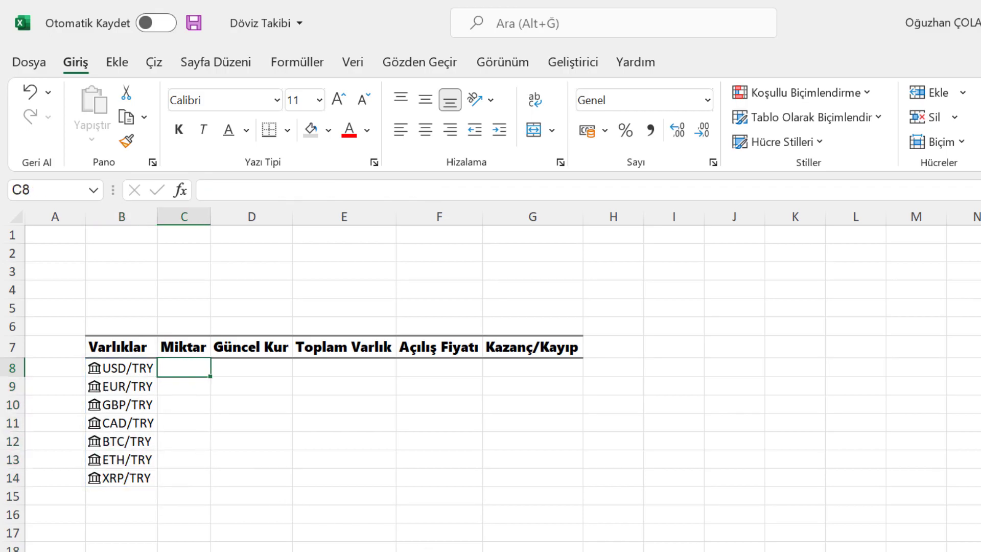
Enter =ETOPLA(Varlıklar2;B8;Varlıklar2[MİKTAR]) in C8 to total the USD/TRY quantity.
{"action": "type", "text": "=eto"}
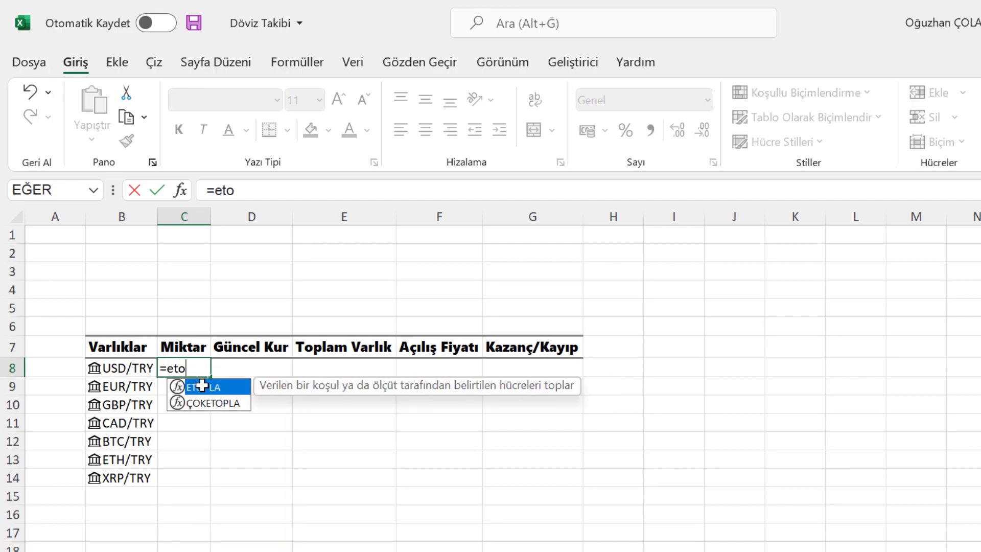
{"action": "type", "text": "pla"}
{"action": "key", "text": "Tab"}
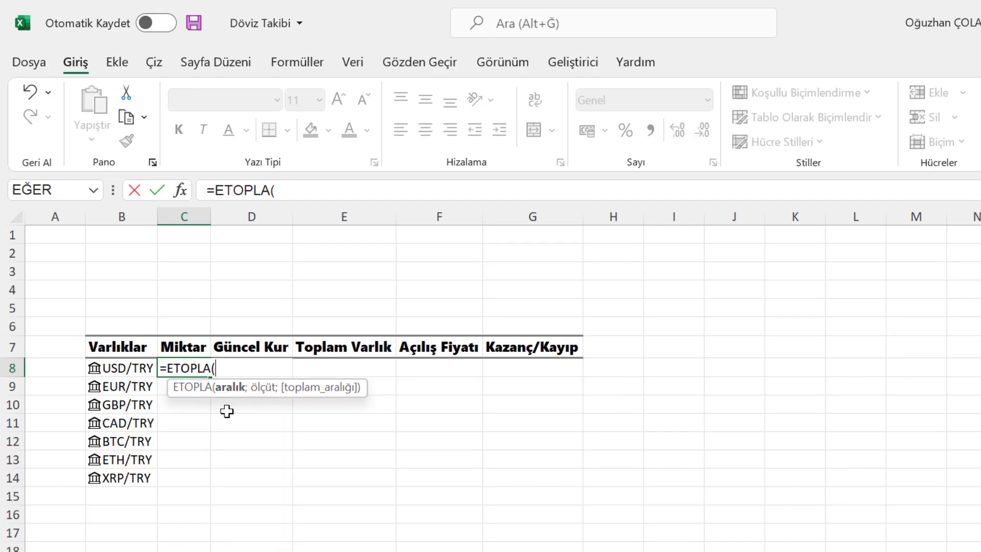
{"action": "type", "text": "varlıklar"}
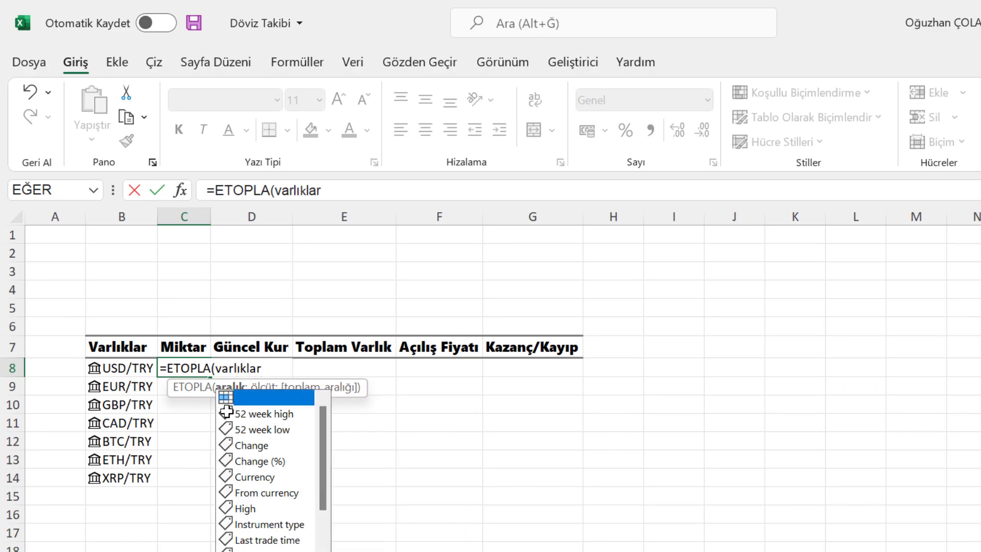
{"action": "key", "text": "BackSpace"}
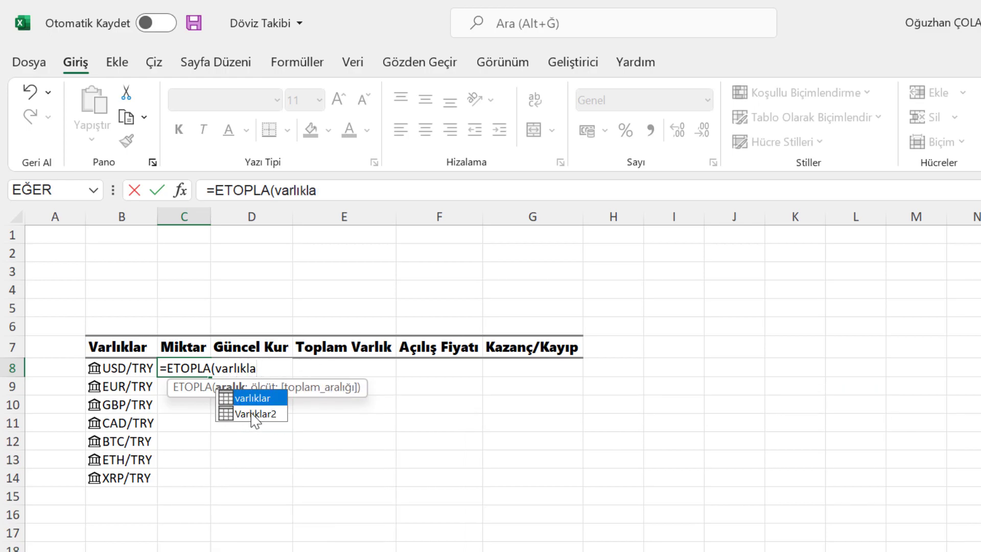
{"action": "double_click", "coordinate": [254, 414]}
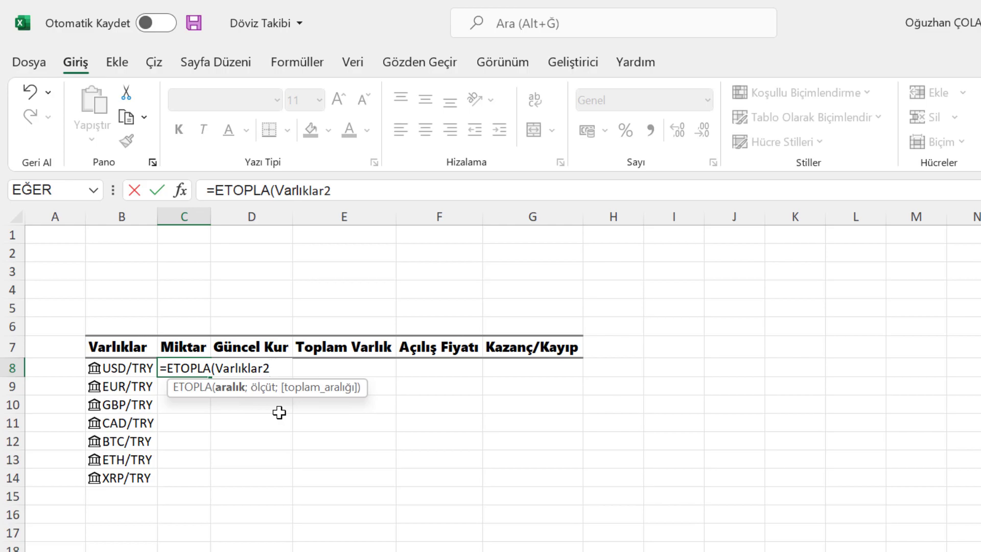
{"action": "type", "text": ";"}
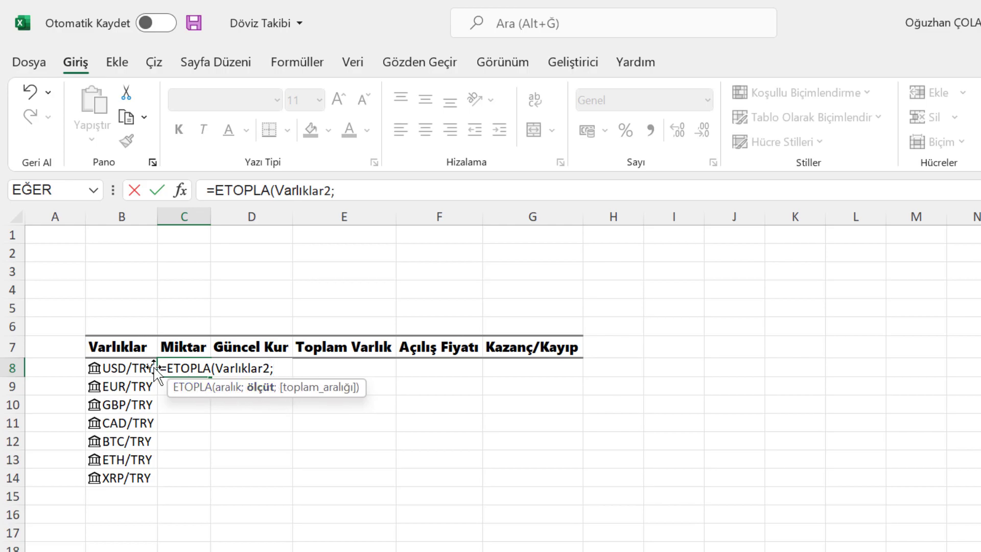
{"action": "left_click", "coordinate": [132, 366]}
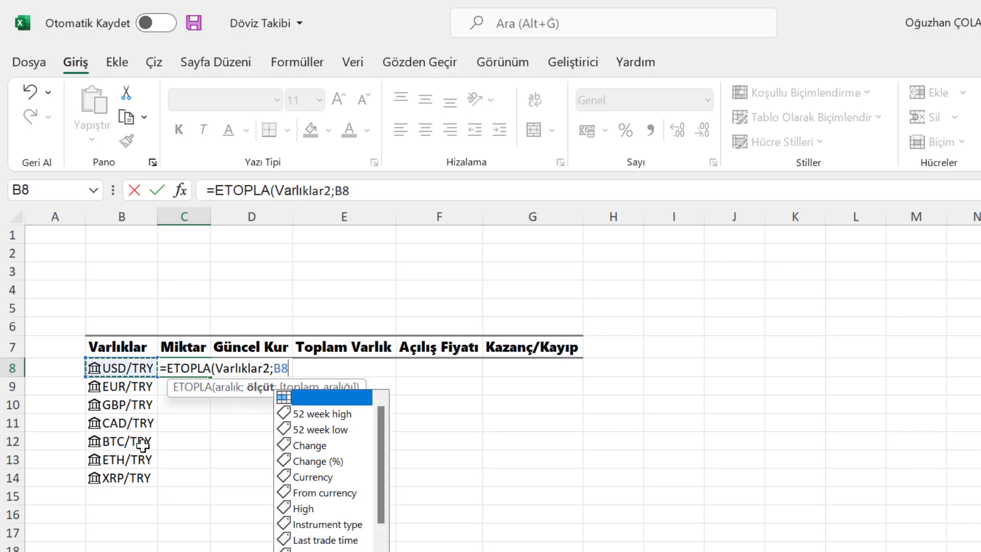
{"action": "type", "text": ";"}
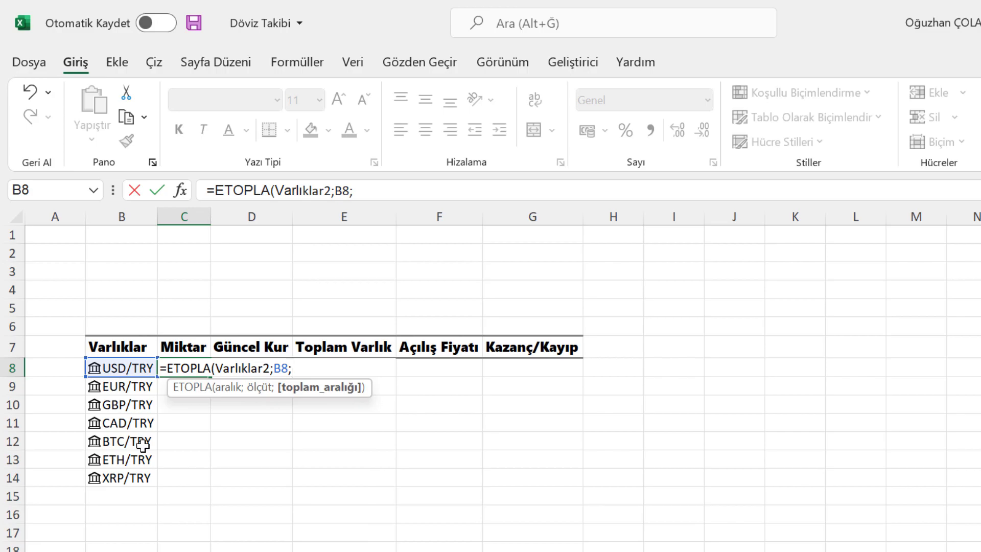
{"action": "type", "text": "varlıklar"}
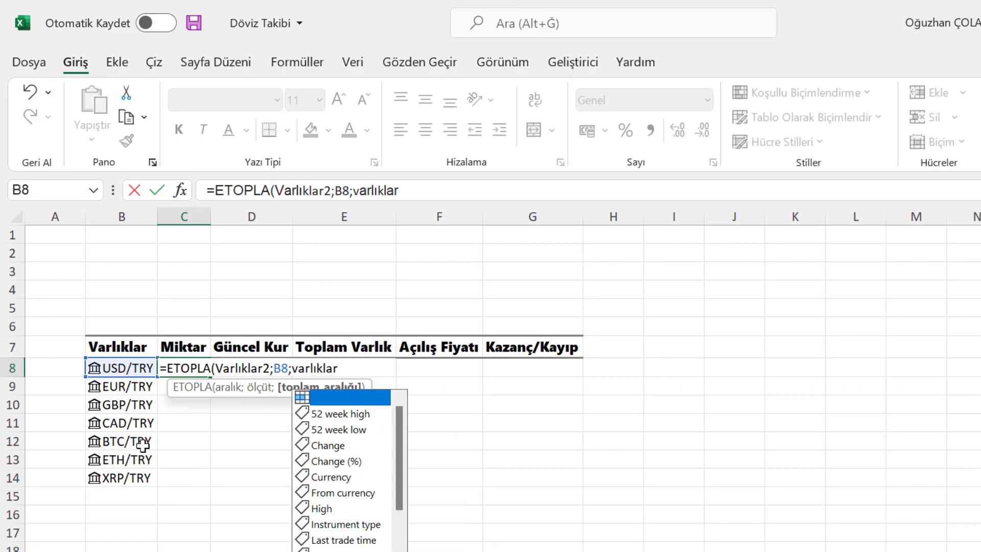
{"action": "type", "text": "2["}
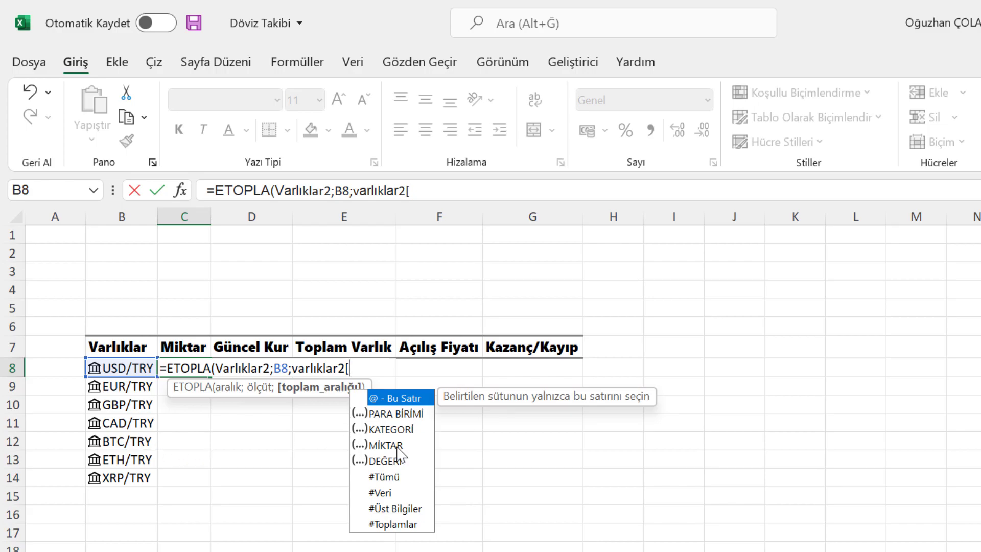
{"action": "double_click", "coordinate": [397, 447]}
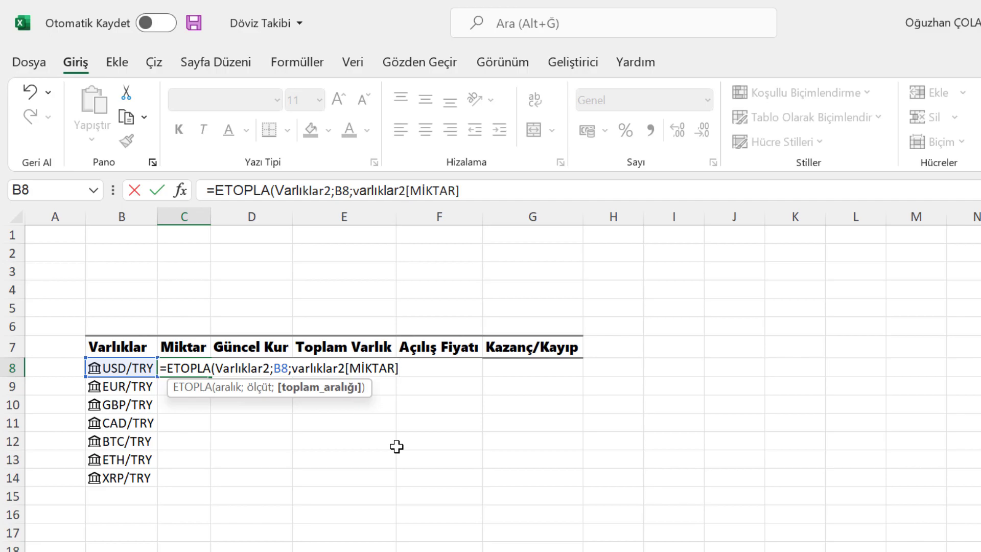
{"action": "type", "text": ")"}
{"action": "key", "text": "Return"}
Copy the quantity formula down to C14 for all assets.
{"action": "key", "text": "Up"}
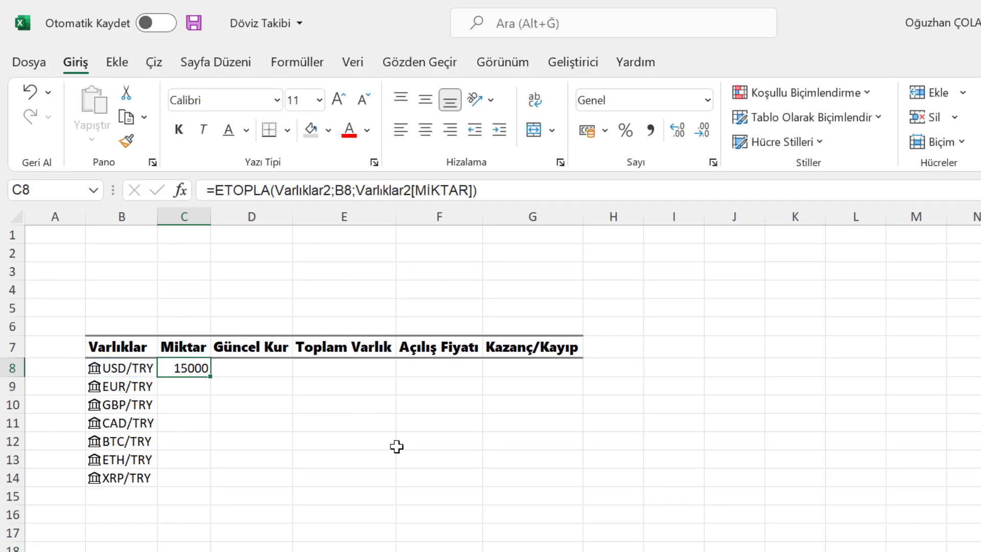
{"action": "double_click", "coordinate": [211, 376]}
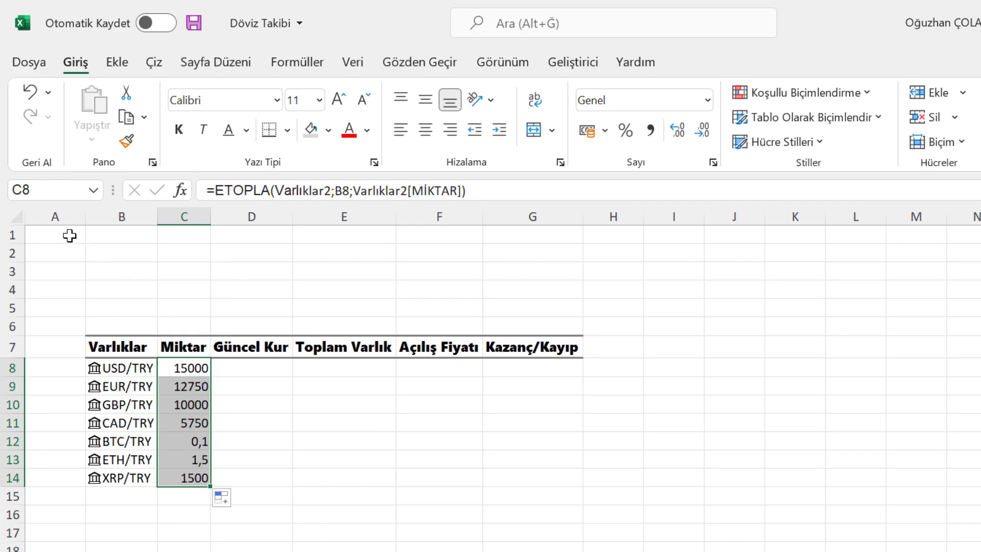
{"action": "left_click", "coordinate": [195, 276]}
Set the whole sheet's font to Segoe UI Black.
{"action": "left_click", "coordinate": [17, 217]}
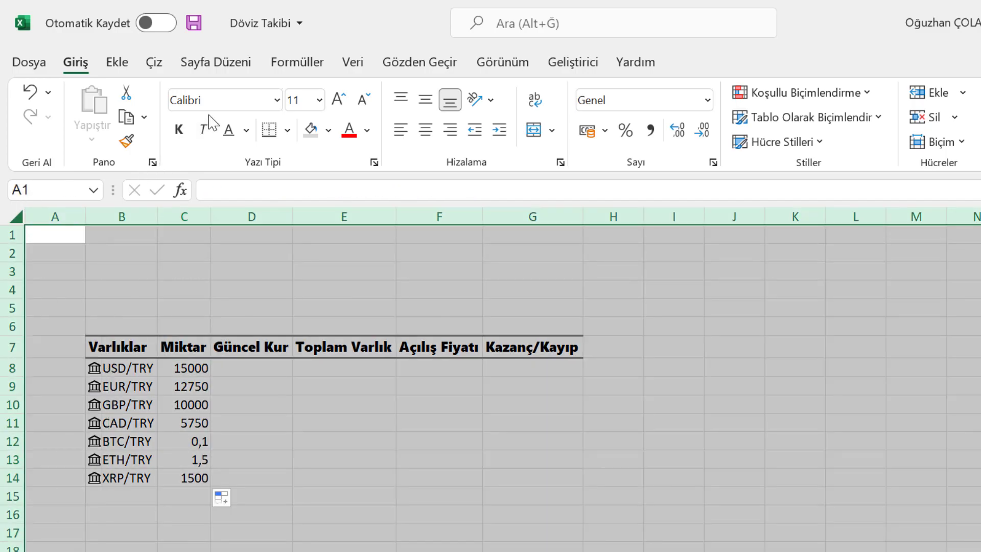
{"action": "left_click", "coordinate": [215, 105]}
{"action": "type", "text": "Segoe "}
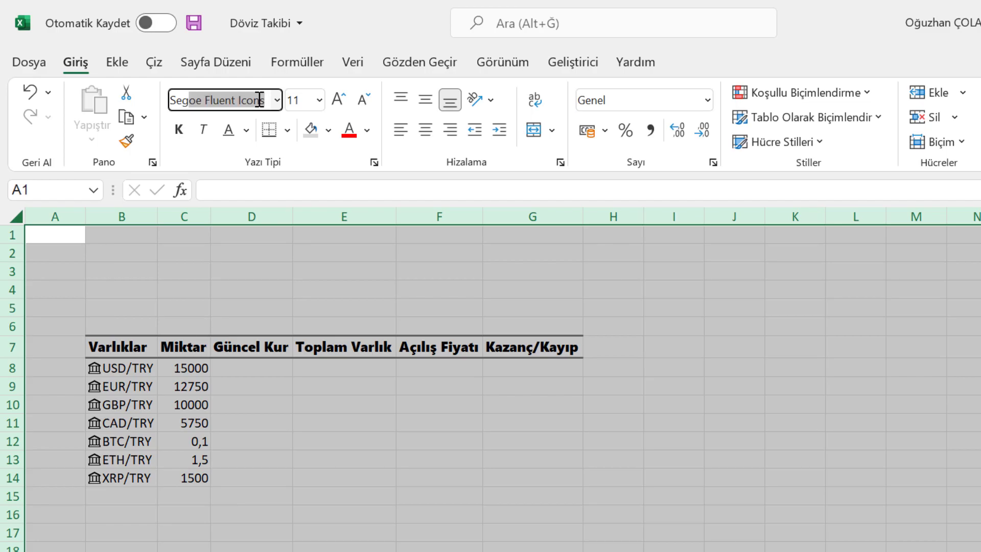
{"action": "type", "text": "UI"}
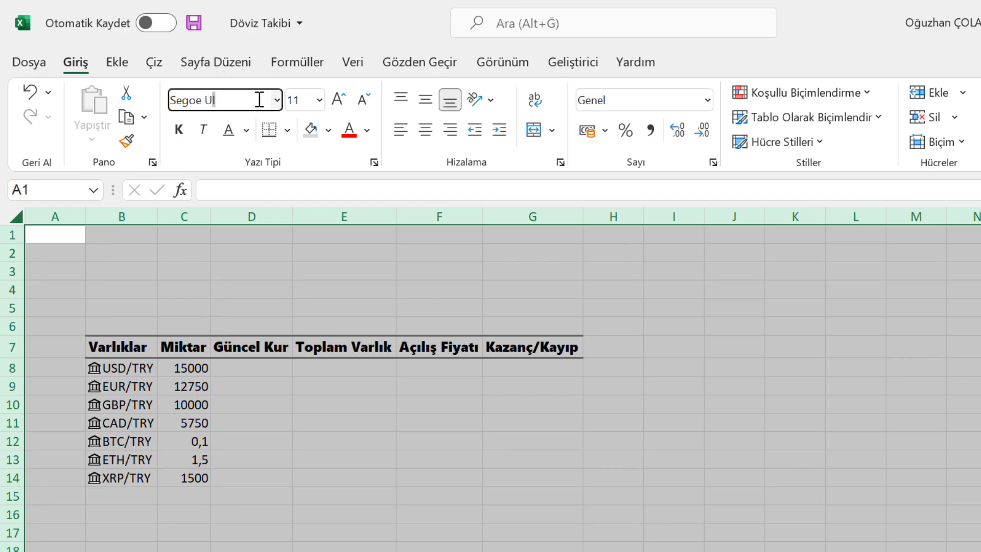
{"action": "key", "text": "Return"}
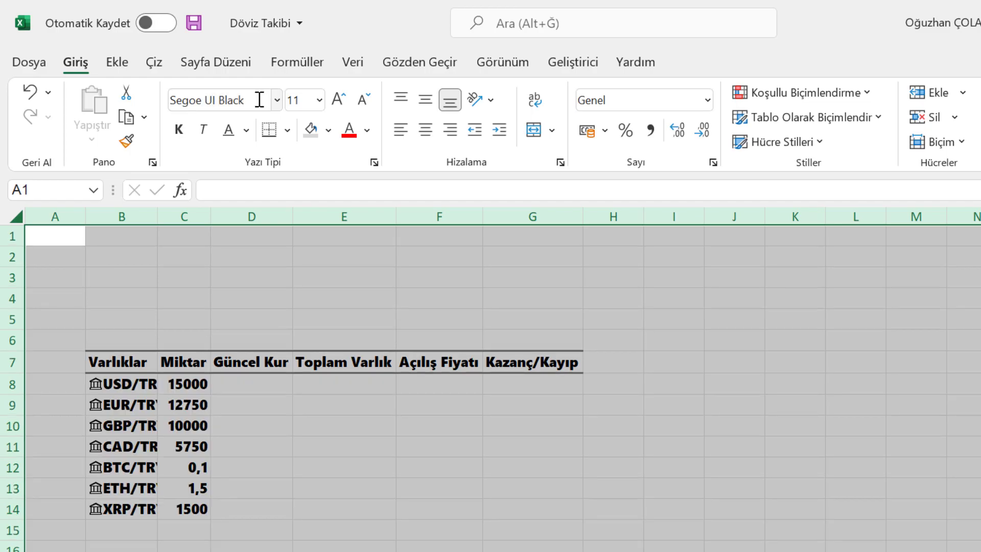
Autofit column B to the asset names and shrink B8:G16 text to size 9.
{"action": "left_click_drag", "start_coordinate": [150, 213], "coordinate": [150, 214]}
{"action": "double_click", "coordinate": [150, 214]}
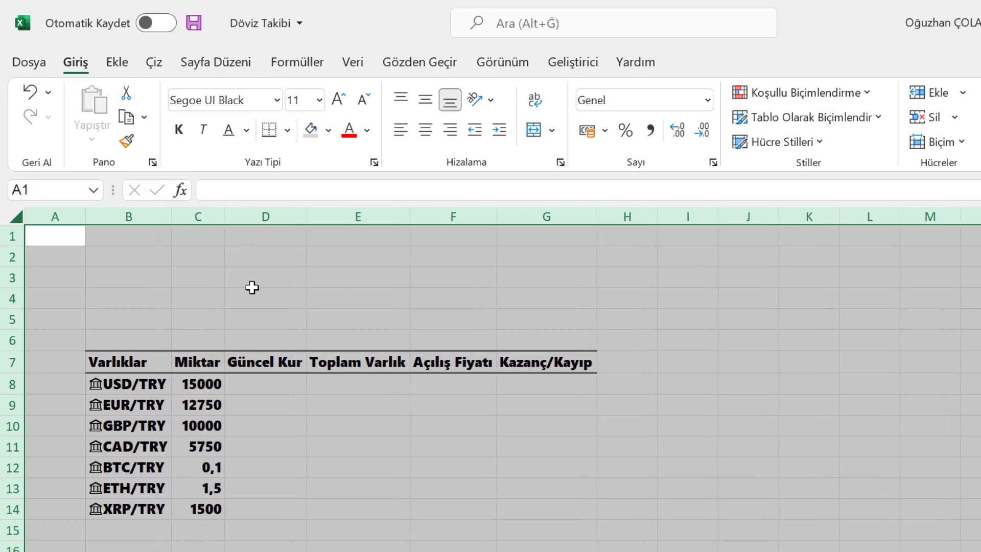
{"action": "left_click_drag", "start_coordinate": [132, 383], "coordinate": [530, 551]}
{"action": "left_click", "coordinate": [364, 100]}
{"action": "left_click", "coordinate": [366, 100]}
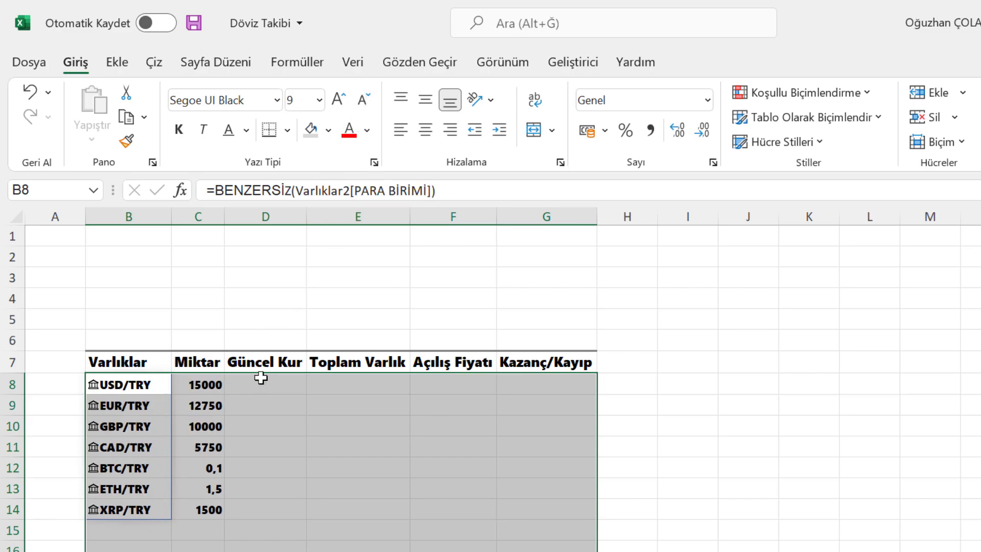
{"action": "left_click", "coordinate": [261, 384]}
{"action": "left_click", "coordinate": [202, 384]}
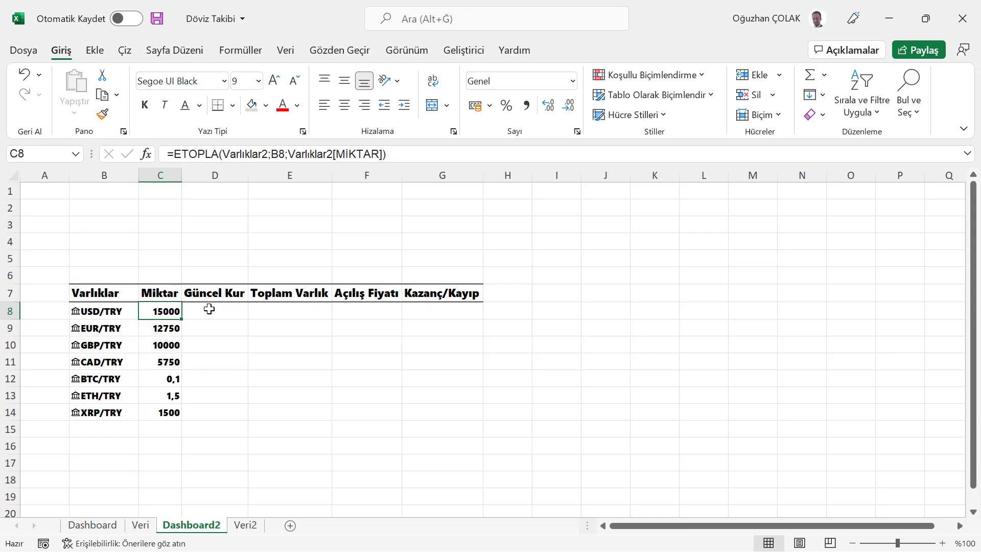
Enter =ÇAPRAZARA(B8;Değerler2[PARA BİRİMİ];Değerler2[Price]) in D8.
{"action": "left_click", "coordinate": [214, 313]}
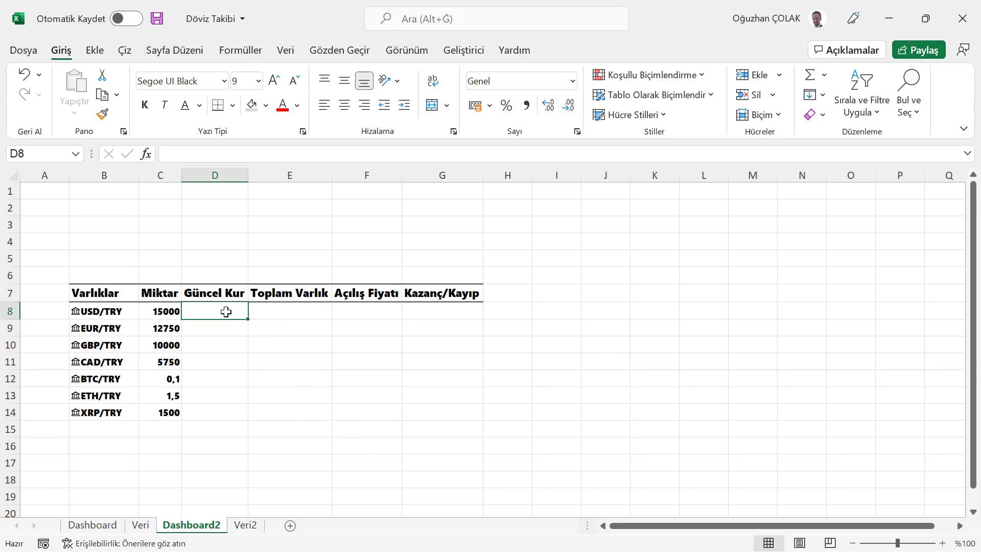
{"action": "type", "text": "=ça"}
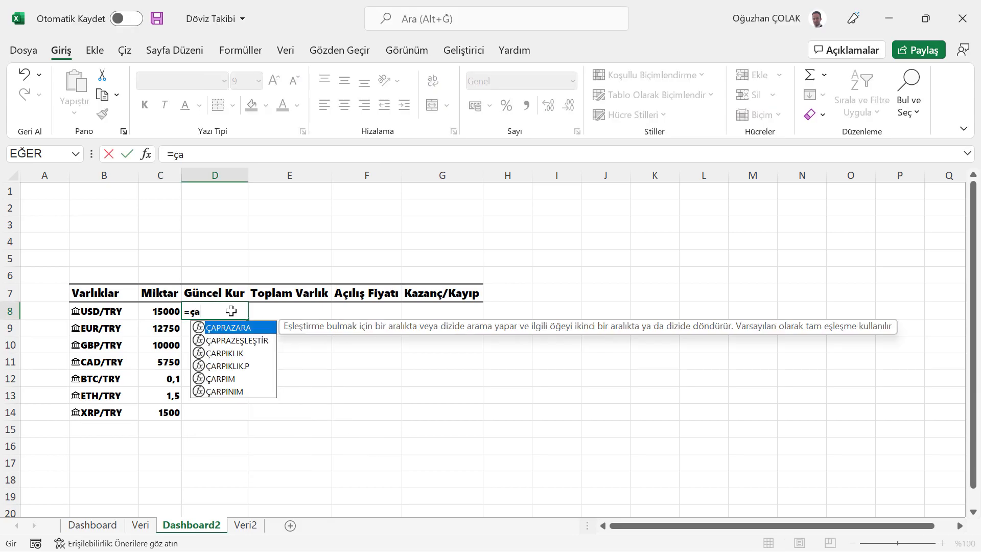
{"action": "type", "text": "praz"}
{"action": "key", "text": "Tab"}
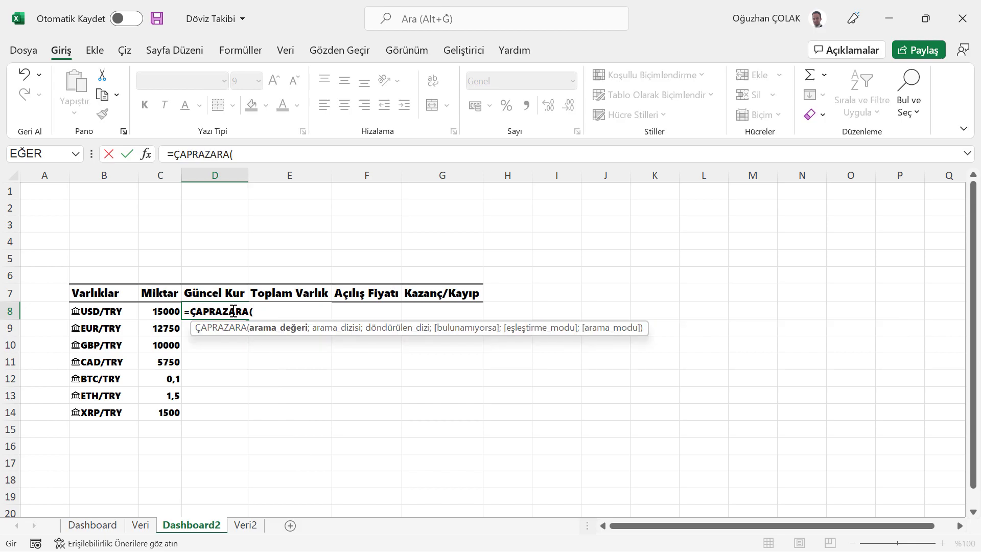
{"action": "left_click", "coordinate": [106, 312]}
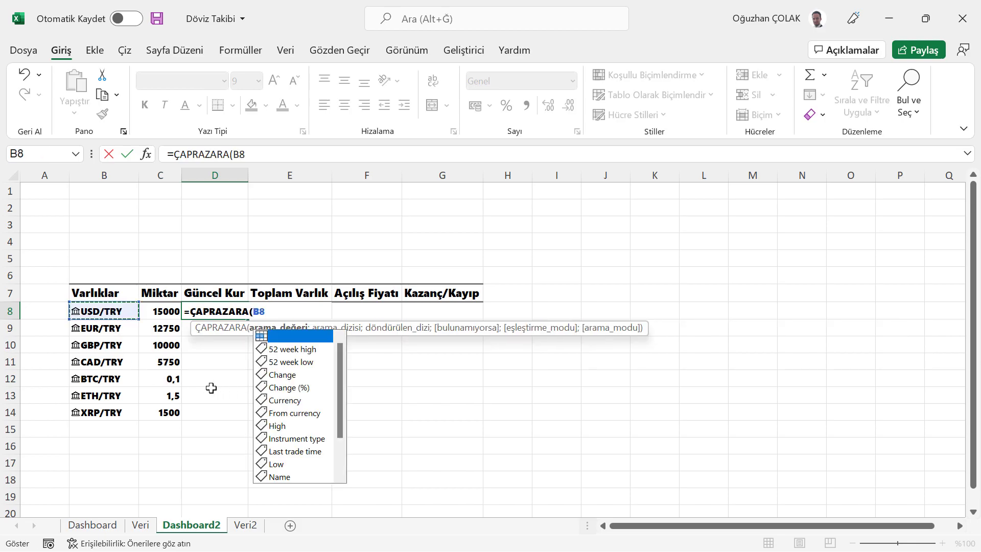
{"action": "type", "text": ";"}
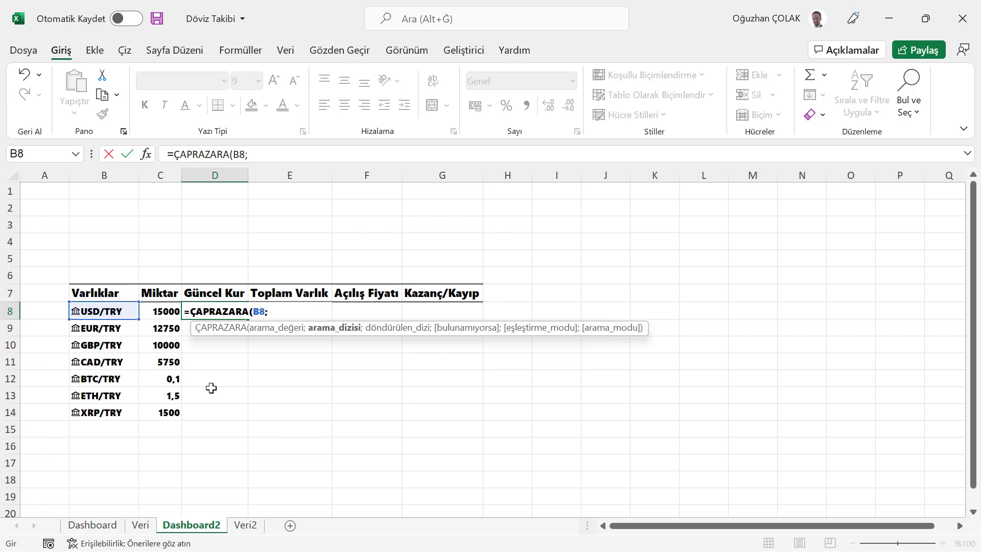
{"action": "type", "text": "değe"}
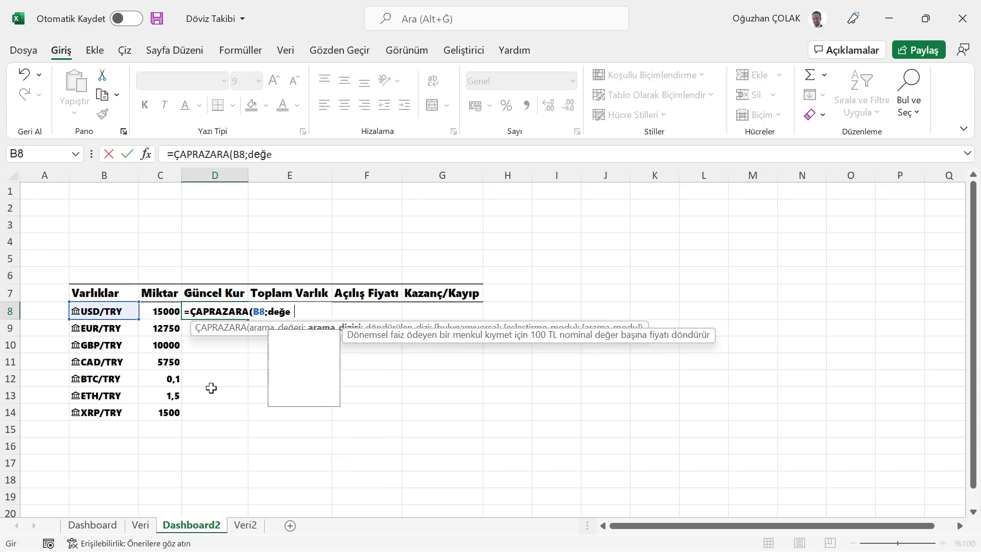
{"action": "type", "text": "rler"}
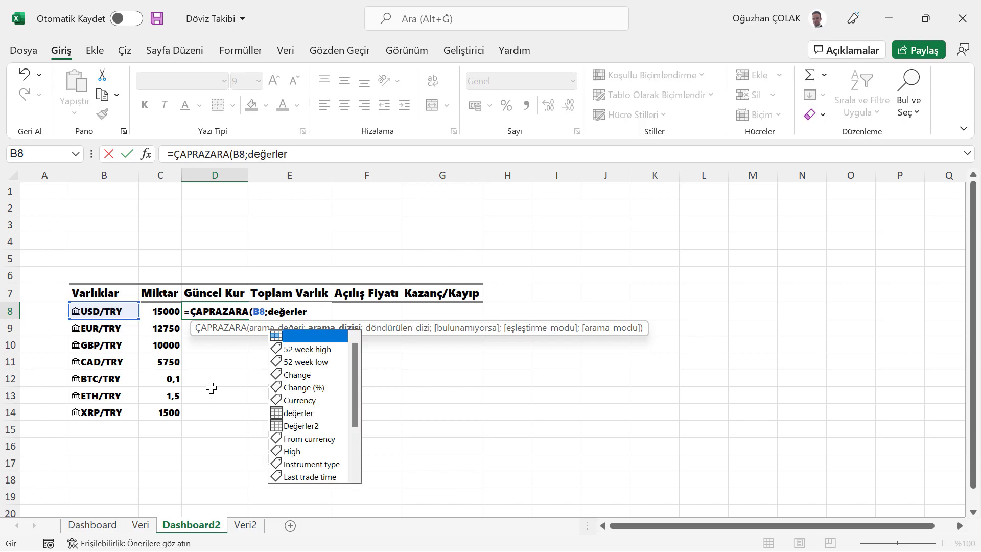
{"action": "type", "text": "2"}
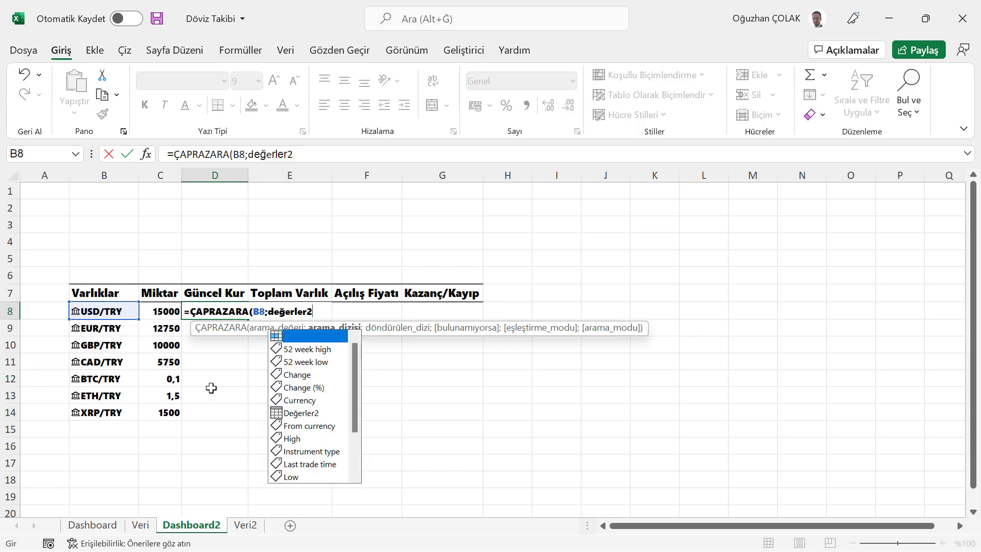
{"action": "type", "text": "["}
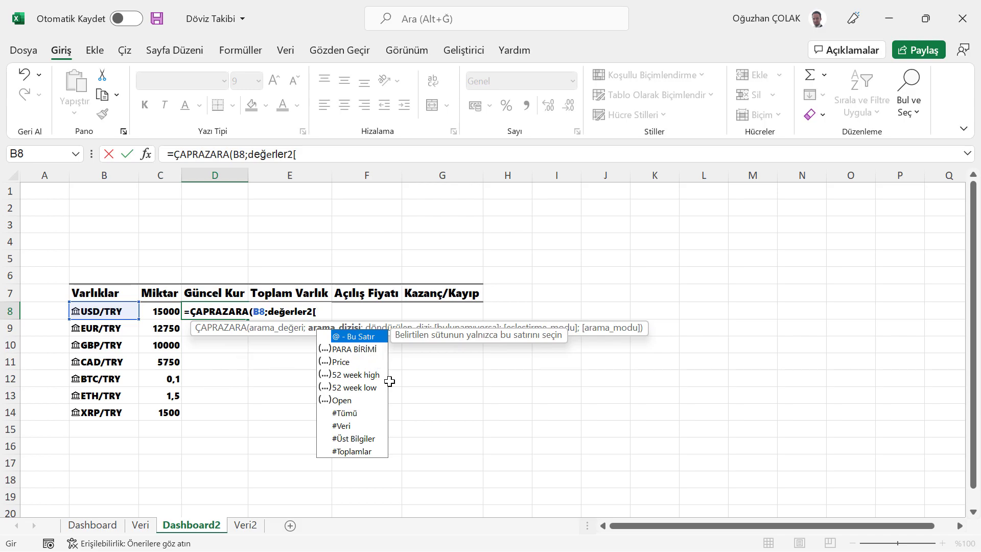
{"action": "double_click", "coordinate": [357, 349]}
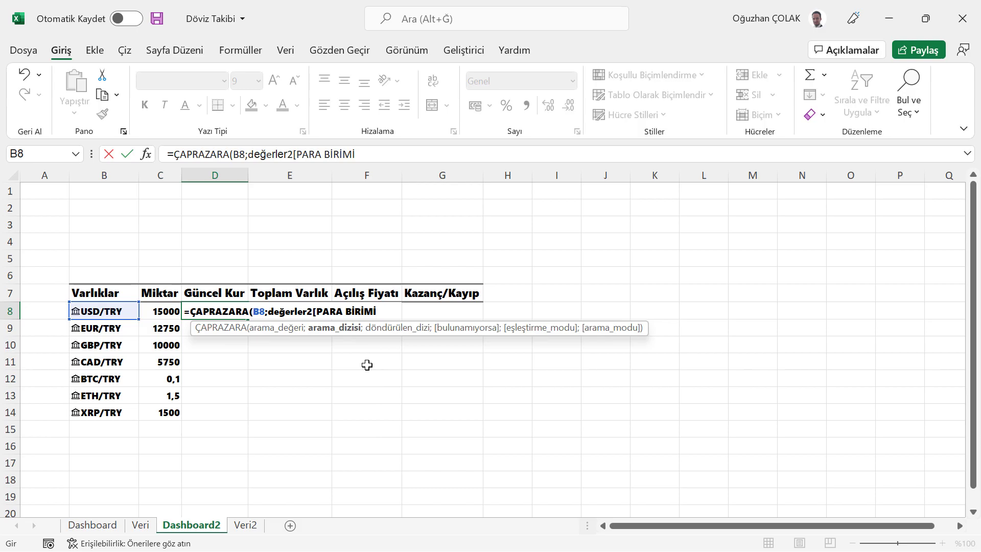
{"action": "type", "text": "];"}
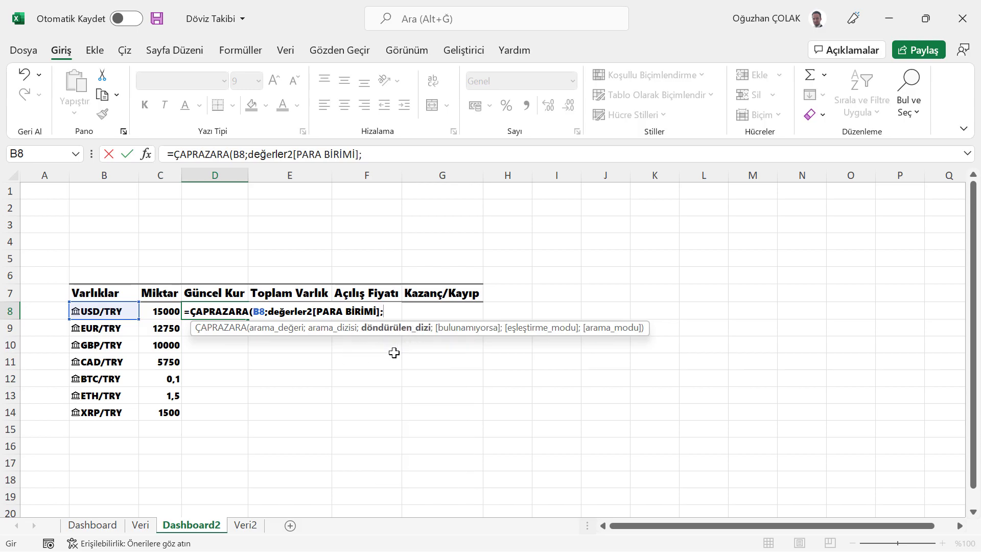
{"action": "type", "text": "değer"}
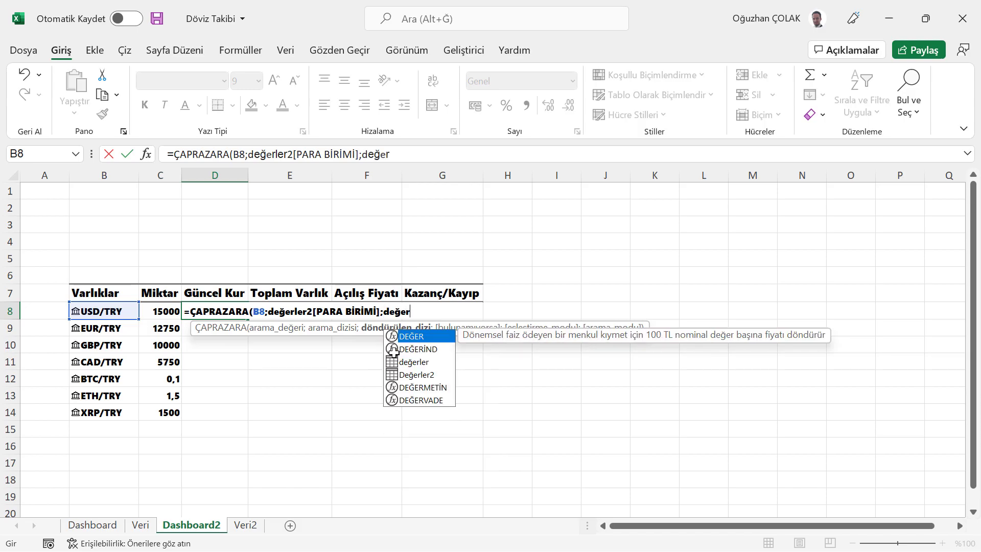
{"action": "type", "text": "ler2"}
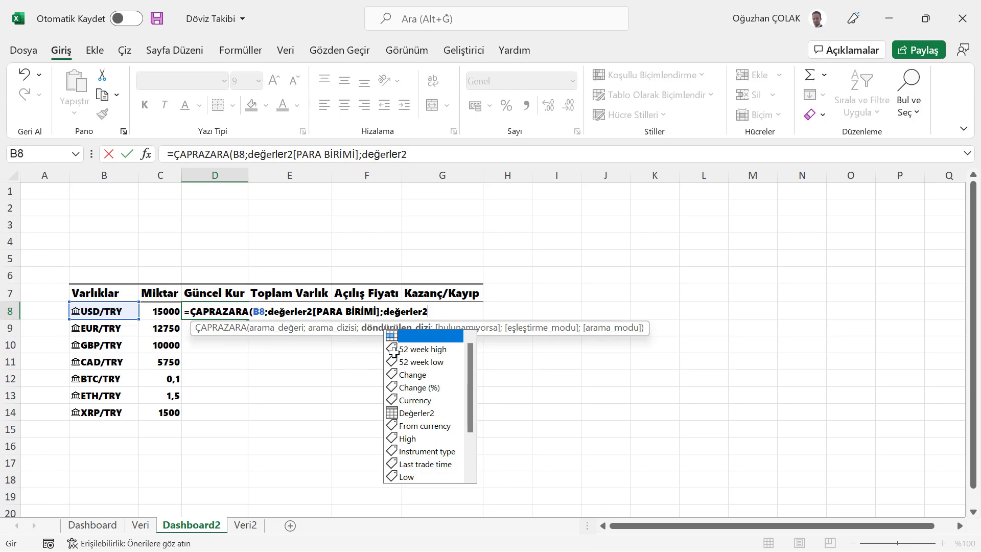
{"action": "type", "text": "["}
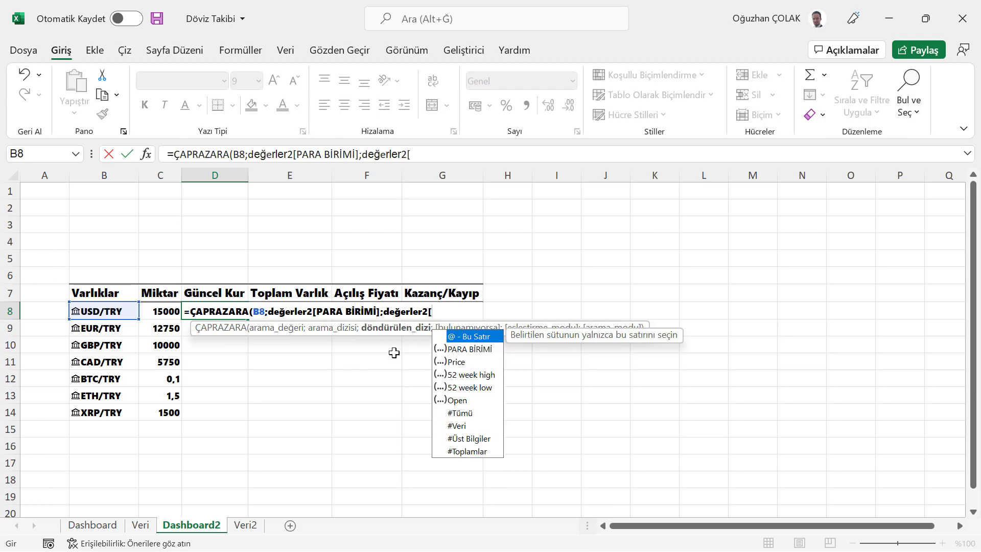
{"action": "double_click", "coordinate": [457, 362]}
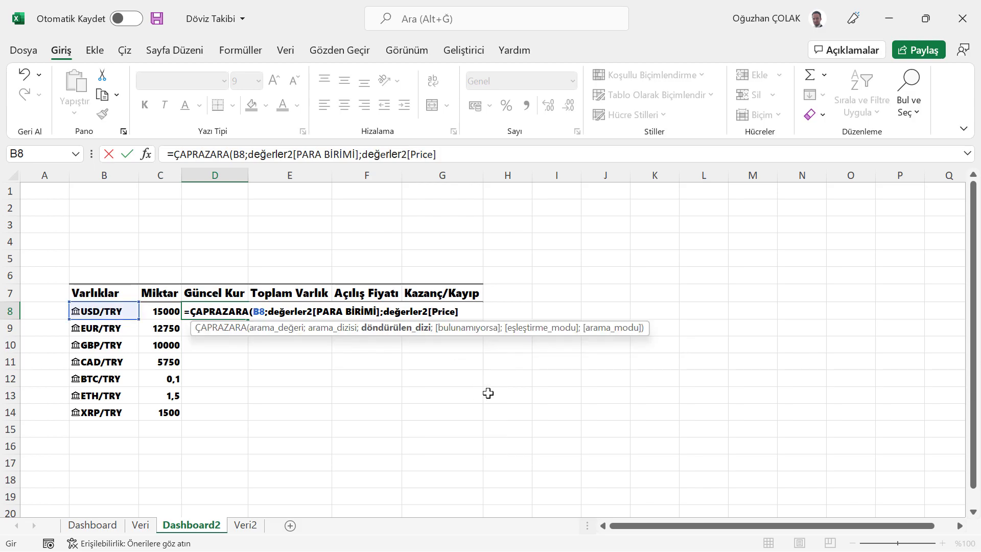
{"action": "type", "text": ")"}
{"action": "key", "text": "Return"}
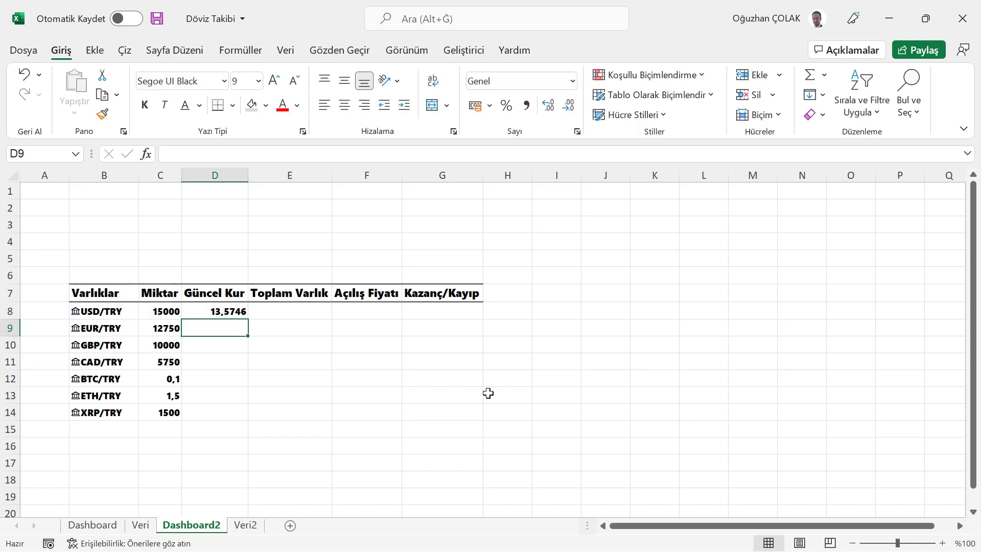
{"action": "key", "text": "Up"}
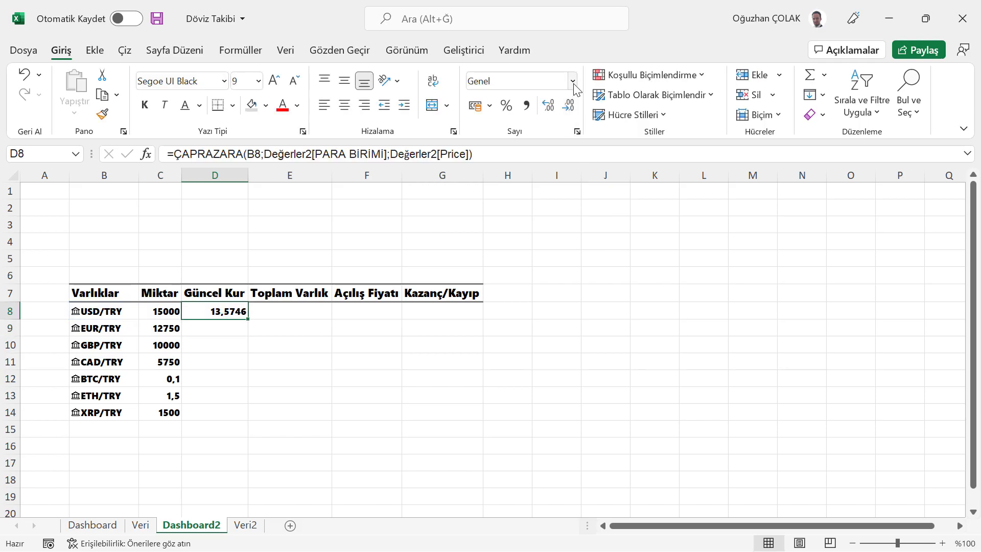
Format the rate as Turkish lira currency and copy it down to all seven assets.
{"action": "left_click", "coordinate": [573, 82]}
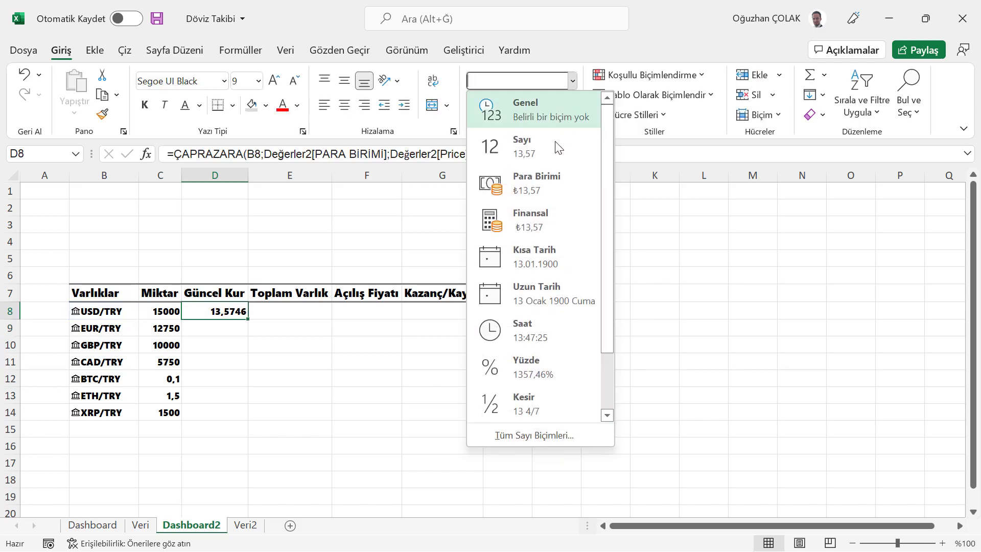
{"action": "left_click", "coordinate": [544, 179]}
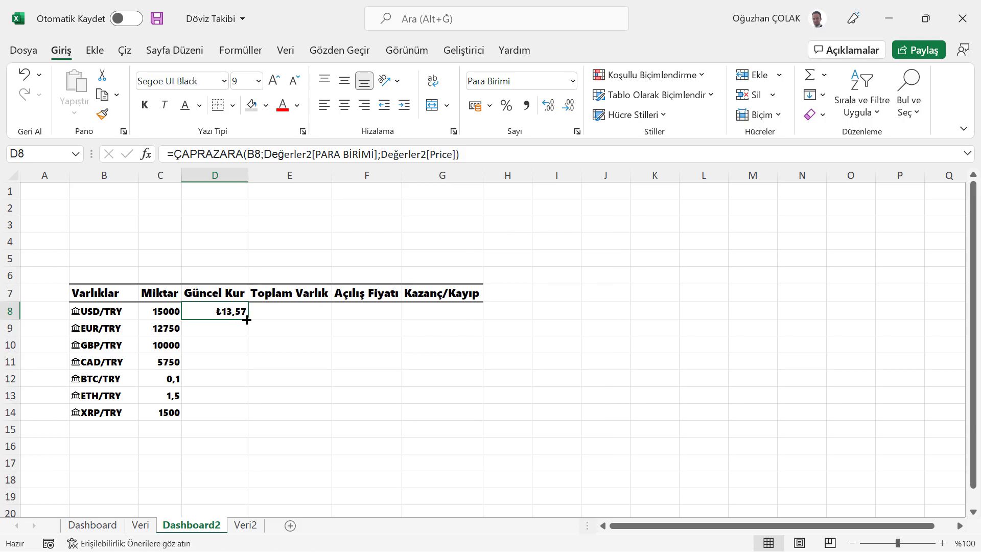
{"action": "double_click", "coordinate": [246, 318]}
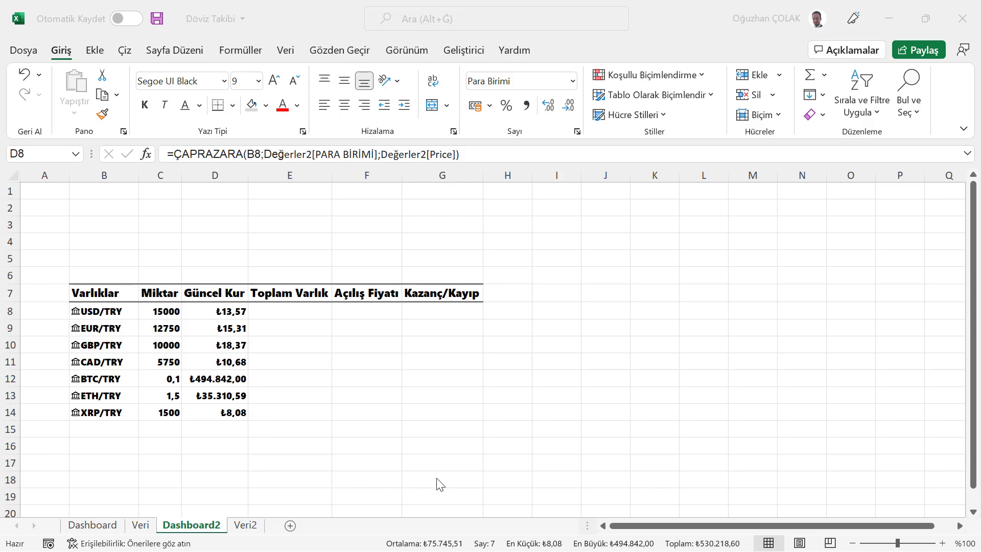
Enter =C8*D8 in E8 and fill it down to E14, giving each asset's Toplam Varlık.
{"action": "left_click", "coordinate": [281, 313]}
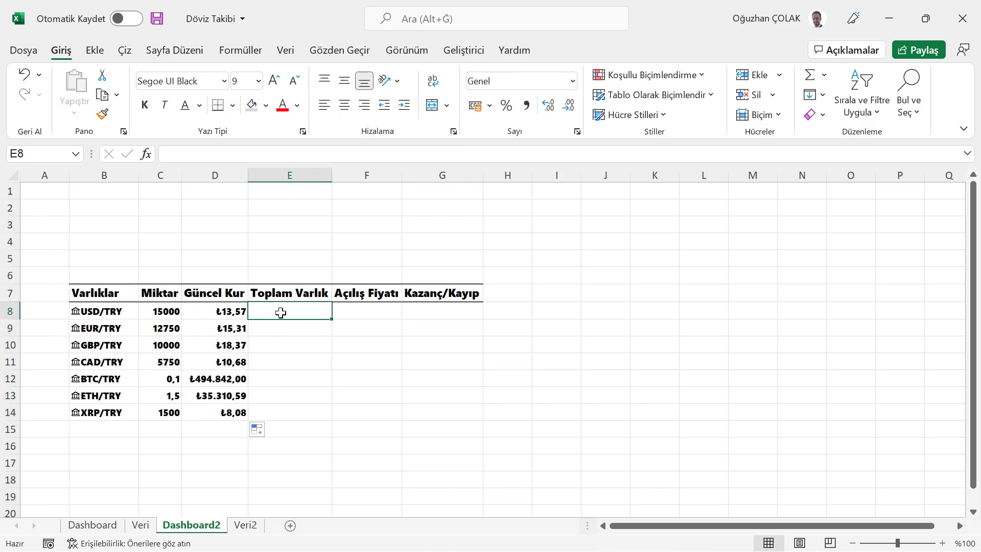
{"action": "type", "text": "="}
{"action": "key", "text": "Left"}
{"action": "key", "text": "Left"}
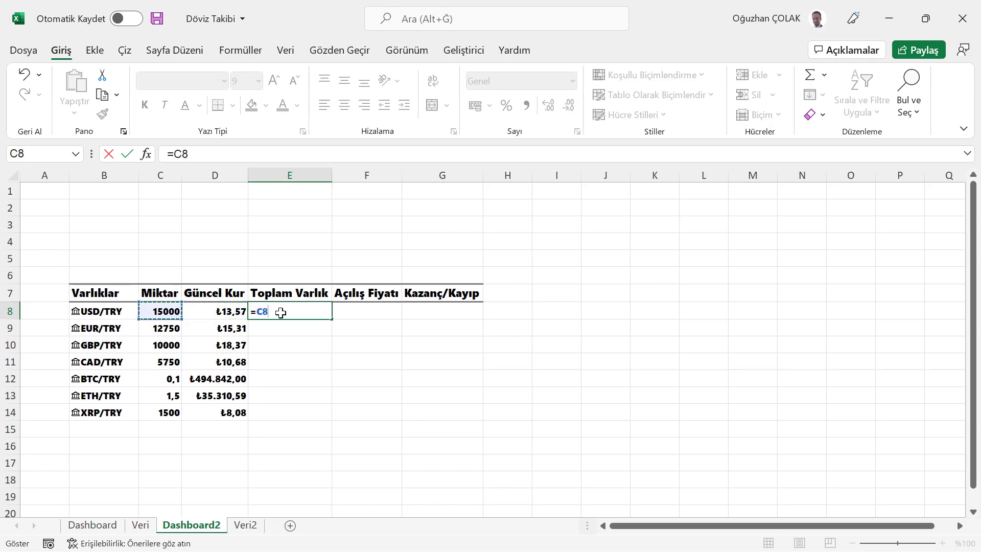
{"action": "type", "text": "*"}
{"action": "key", "text": "Left"}
{"action": "key", "text": "Return"}
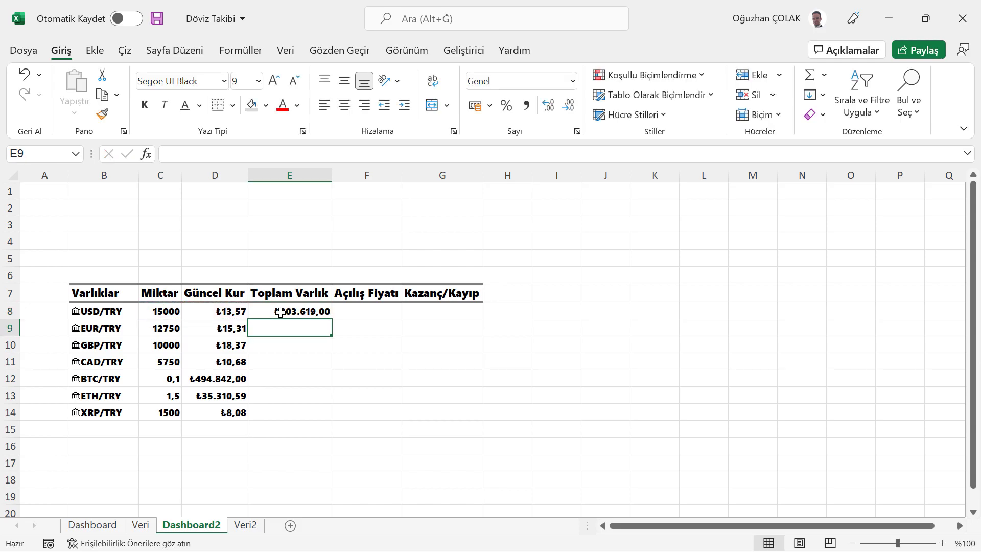
{"action": "left_click", "coordinate": [280, 313]}
{"action": "double_click", "coordinate": [332, 319]}
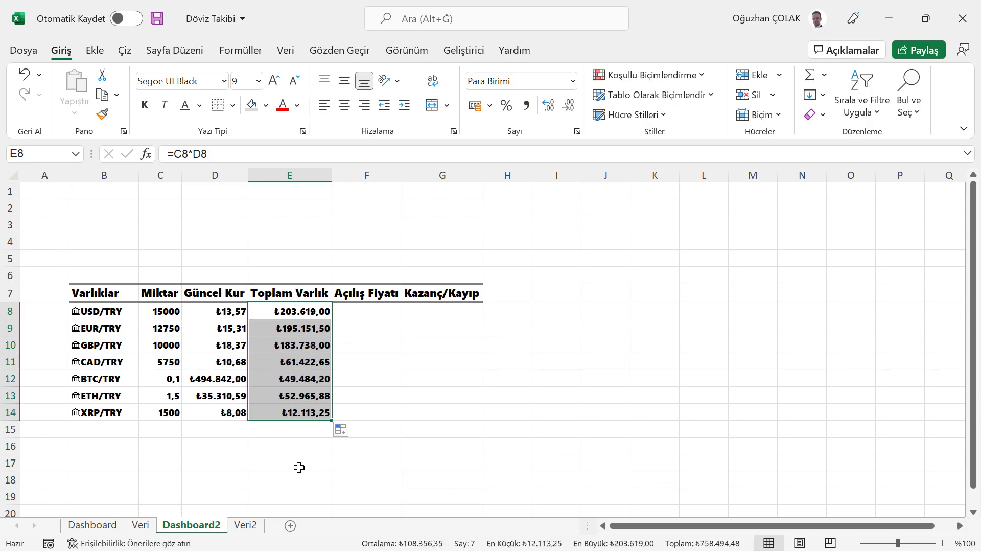
{"action": "left_click", "coordinate": [813, 481]}
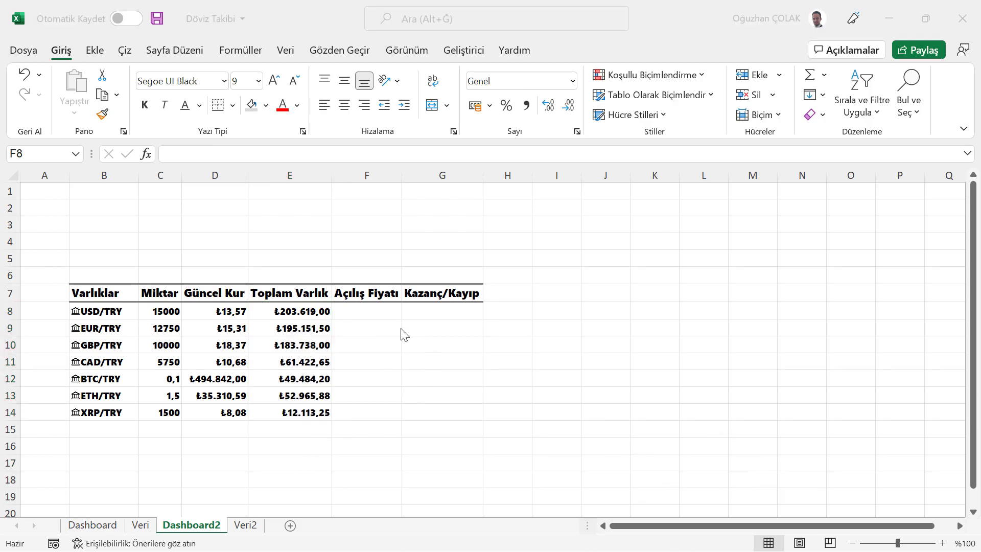
Enter =ÇAPRAZARA(B8;Değerler2[PARA BİRİMİ];Değerler2[Open]) in F8 to look up the opening price.
{"action": "left_click", "coordinate": [363, 310]}
{"action": "type", "text": "="}
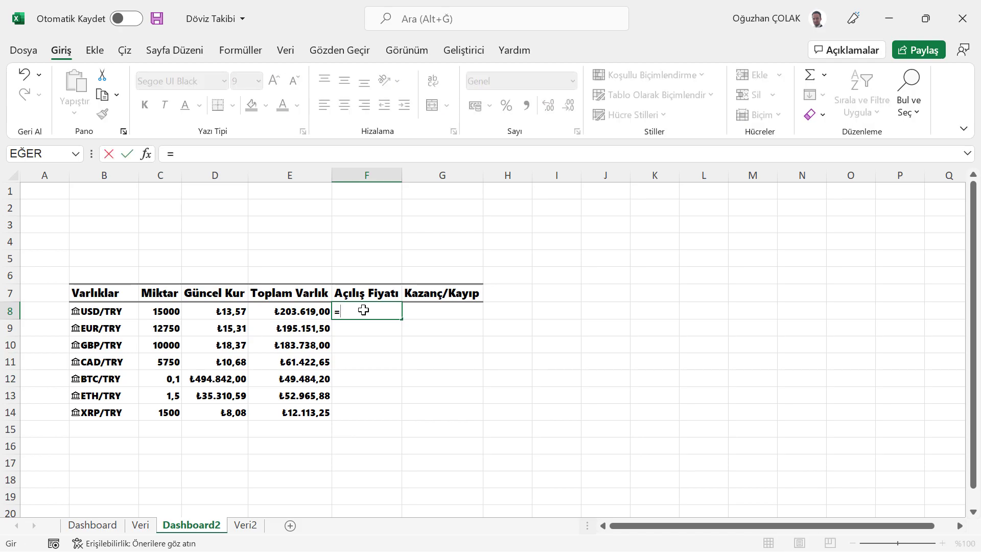
{"action": "type", "text": "çapraz"}
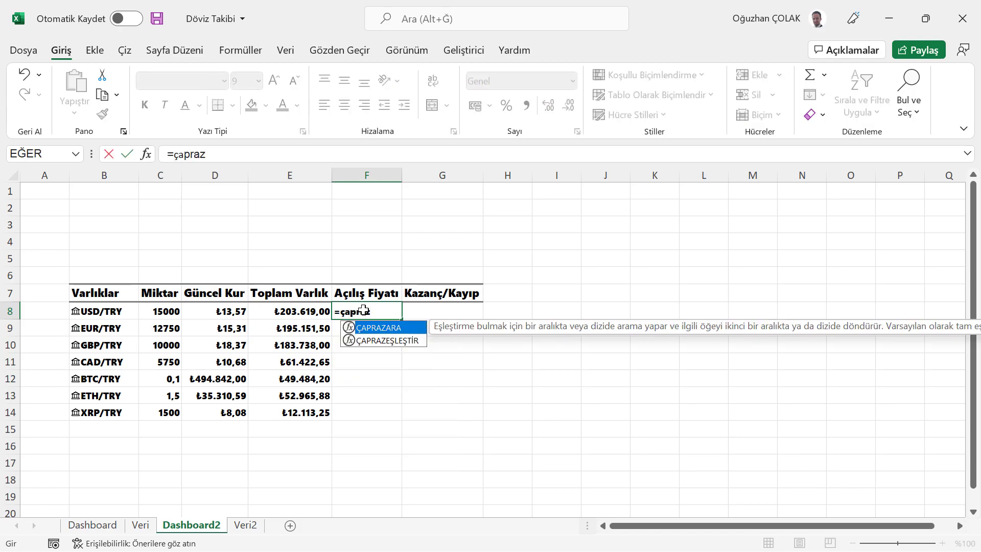
{"action": "key", "text": "Tab"}
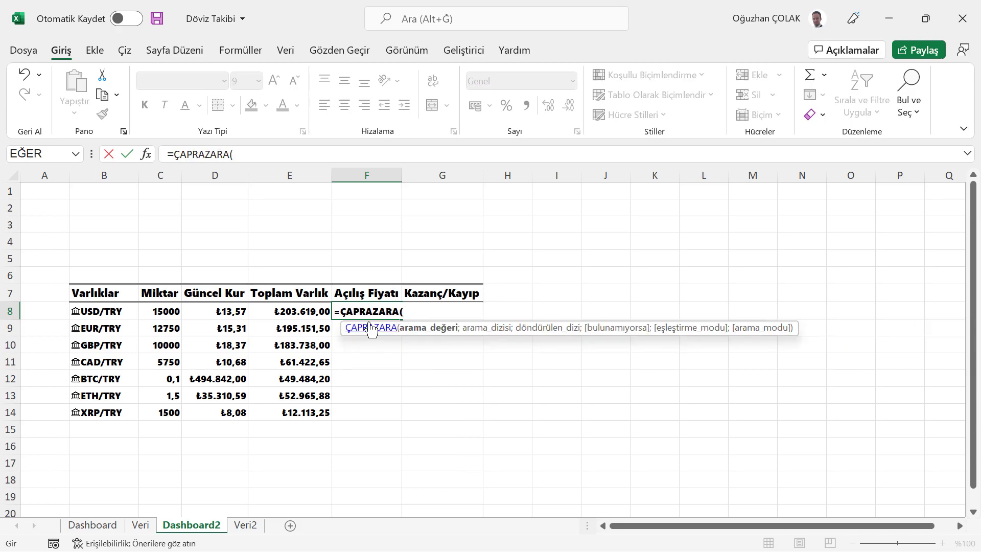
{"action": "left_click", "coordinate": [117, 311]}
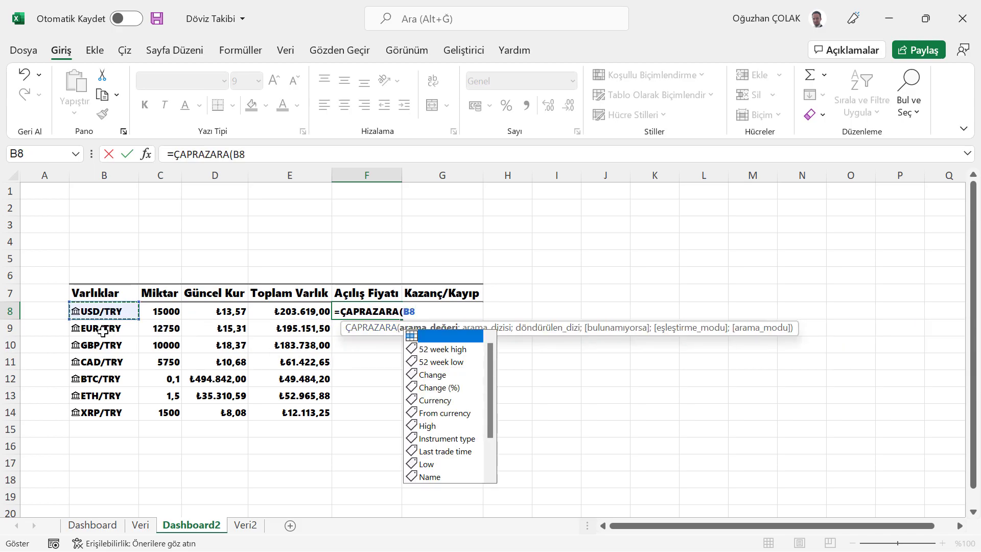
{"action": "type", "text": ";"}
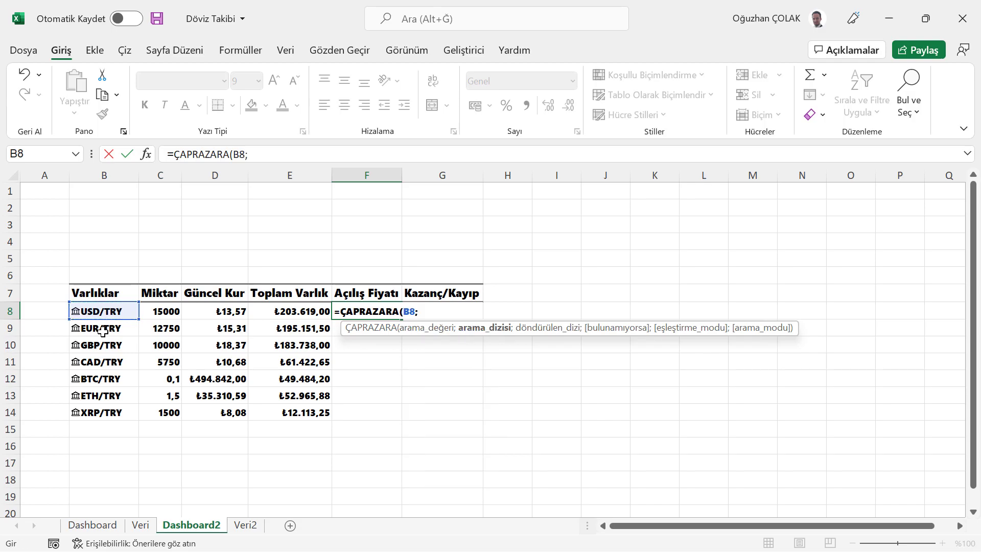
{"action": "type", "text": "değer"}
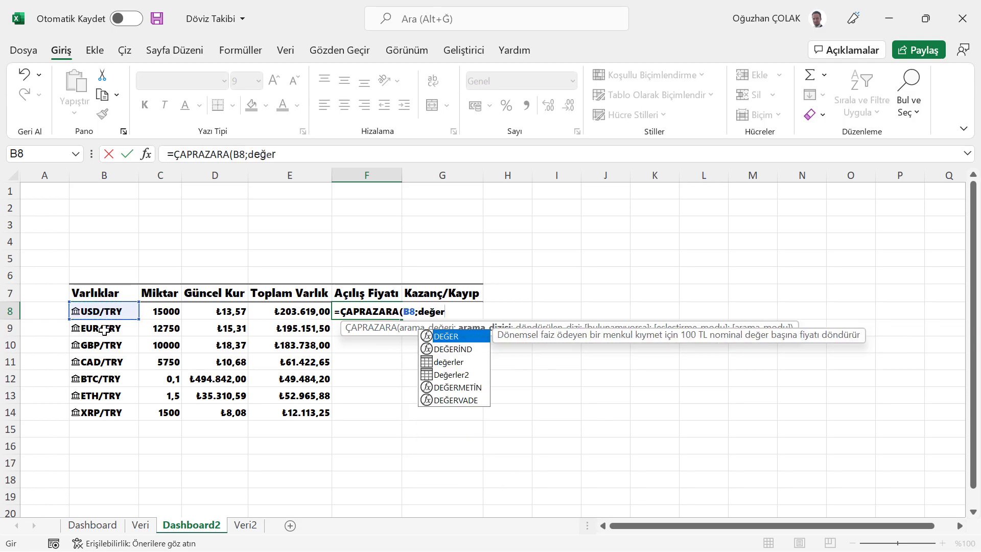
{"action": "double_click", "coordinate": [451, 376]}
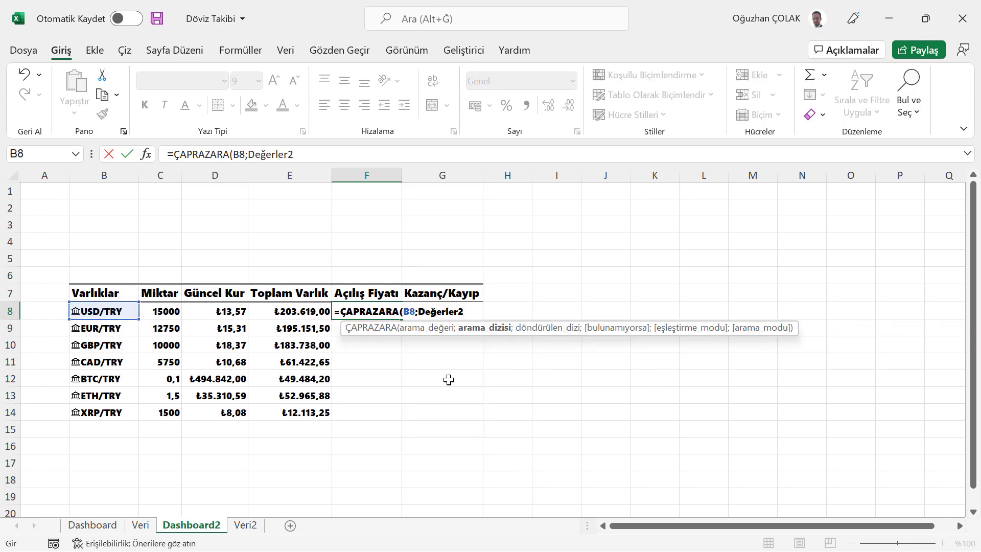
{"action": "type", "text": "["}
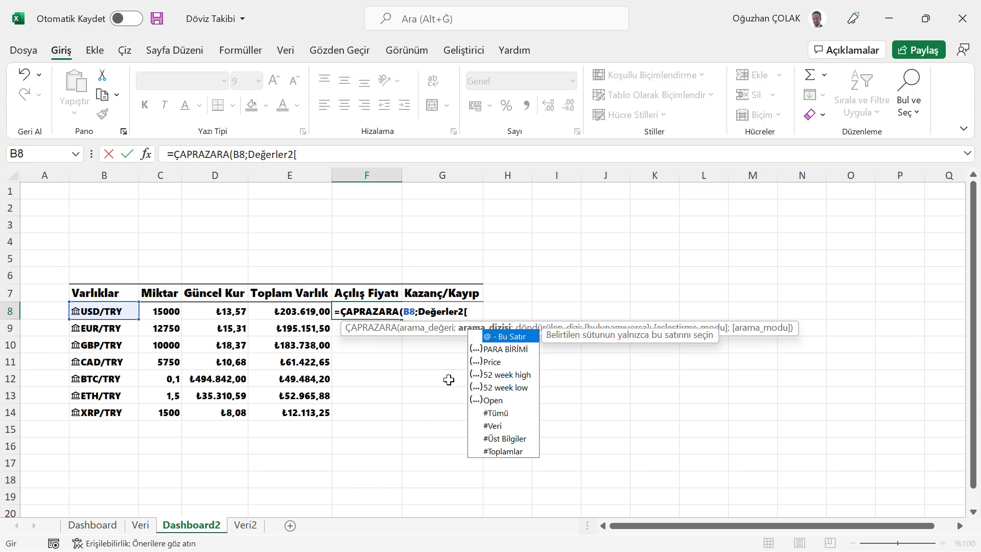
{"action": "double_click", "coordinate": [503, 349]}
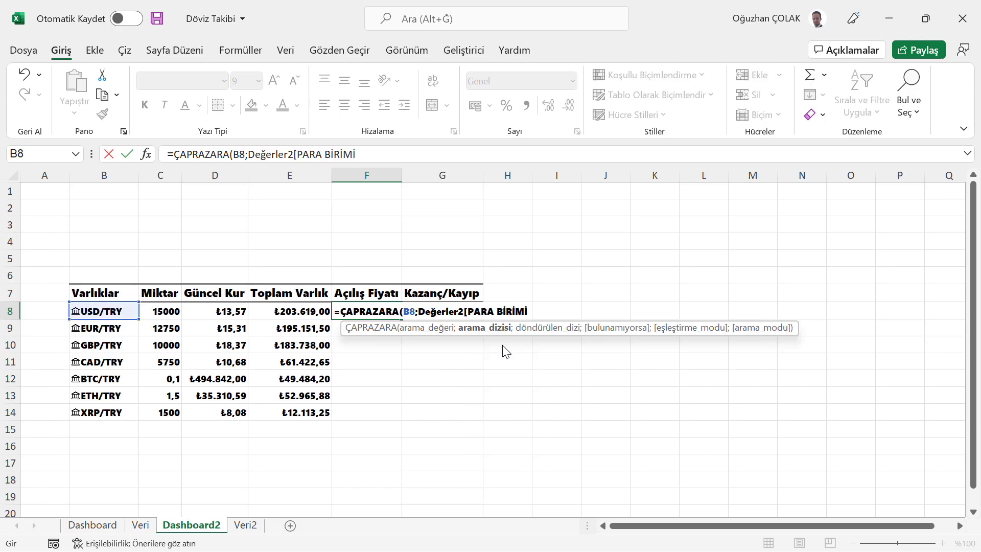
{"action": "type", "text": "];"}
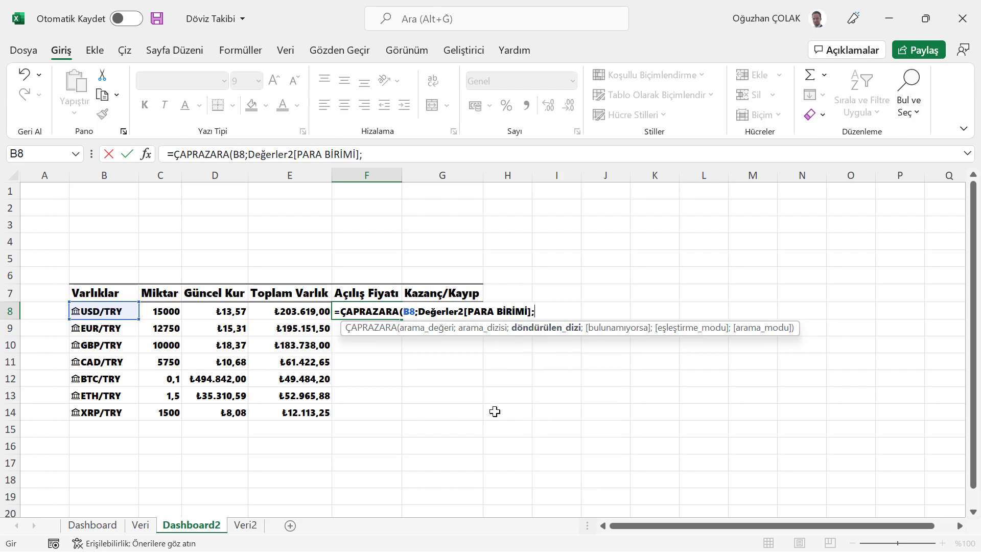
{"action": "type", "text": "değerler"}
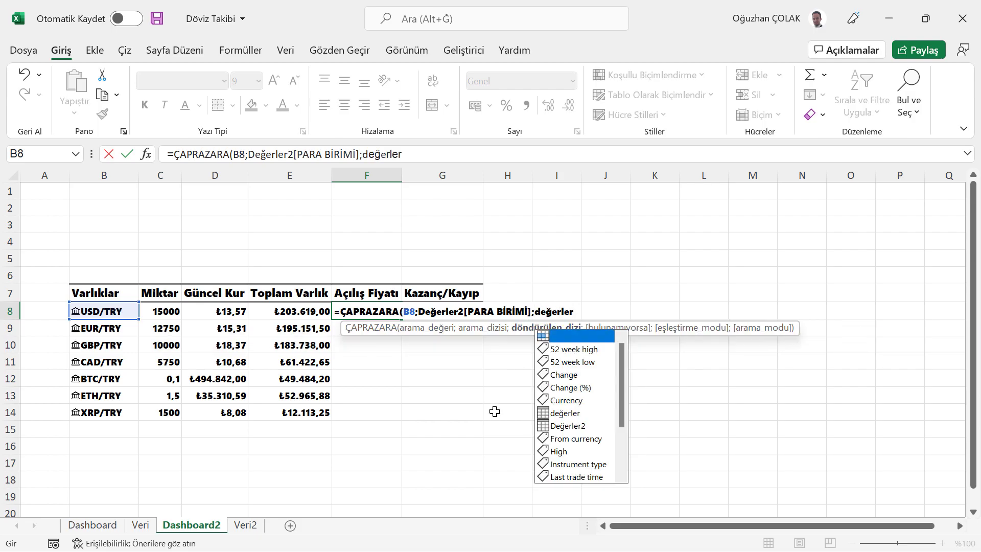
{"action": "double_click", "coordinate": [582, 428]}
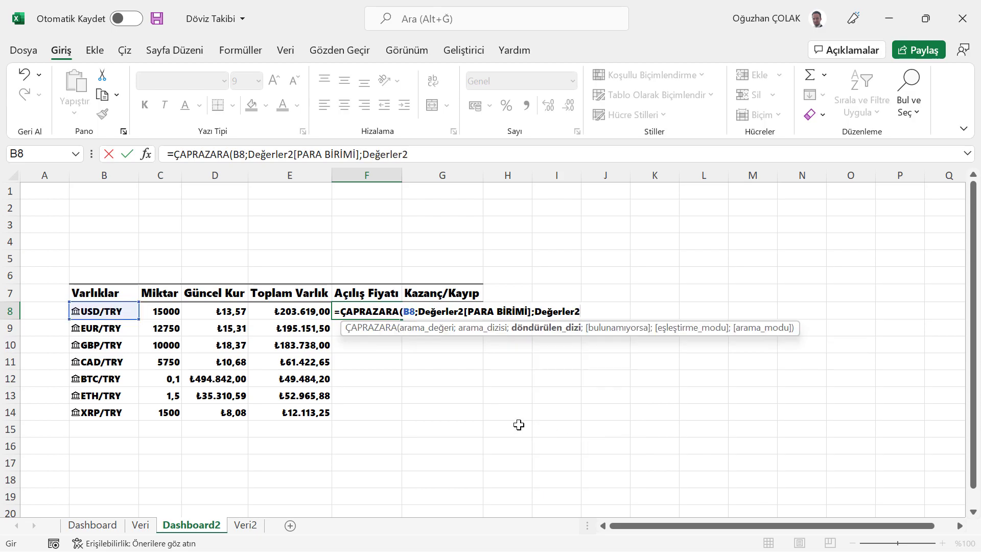
{"action": "type", "text": "["}
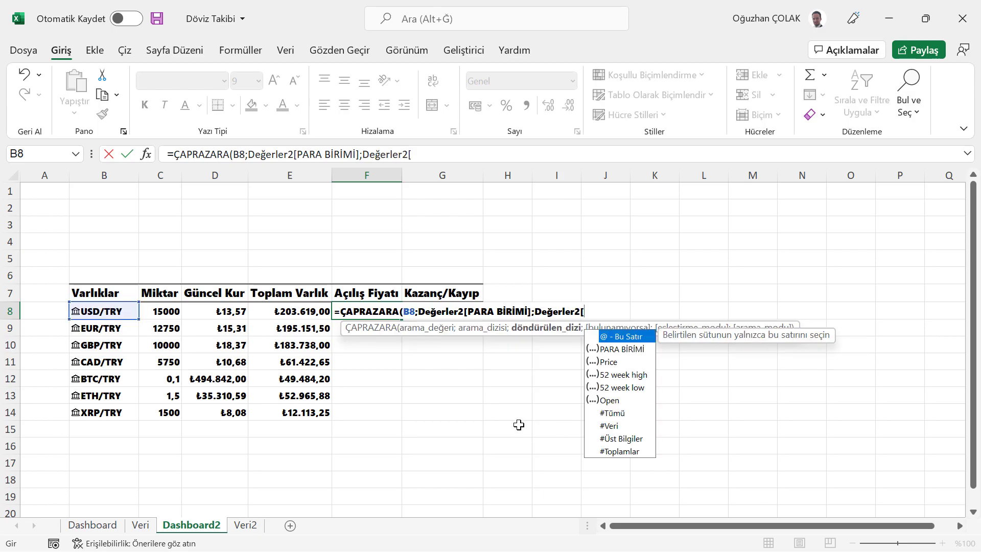
{"action": "double_click", "coordinate": [611, 401]}
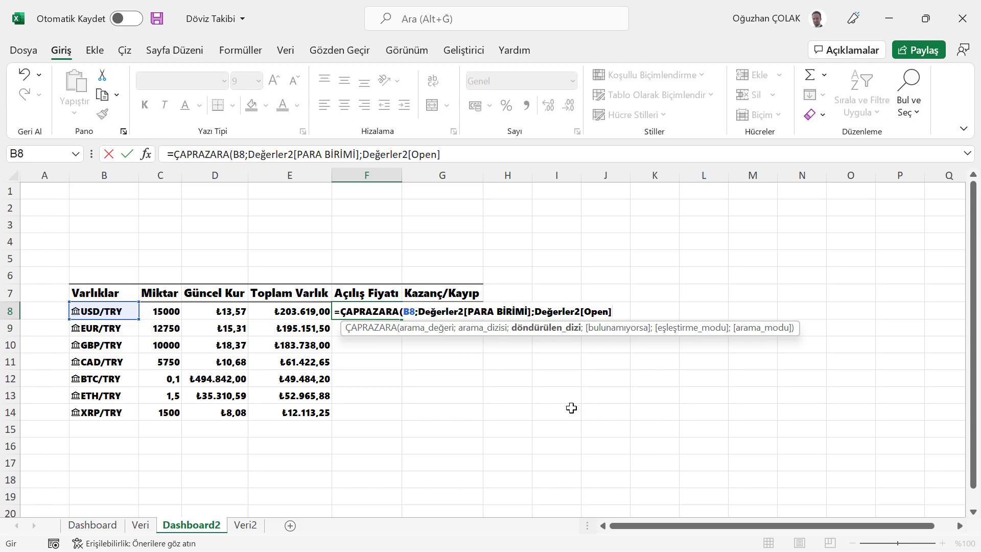
{"action": "type", "text": ")"}
{"action": "key", "text": "Return"}
Format F8 as Para Birimi currency and copy the formula down to F14.
{"action": "key", "text": "Up"}
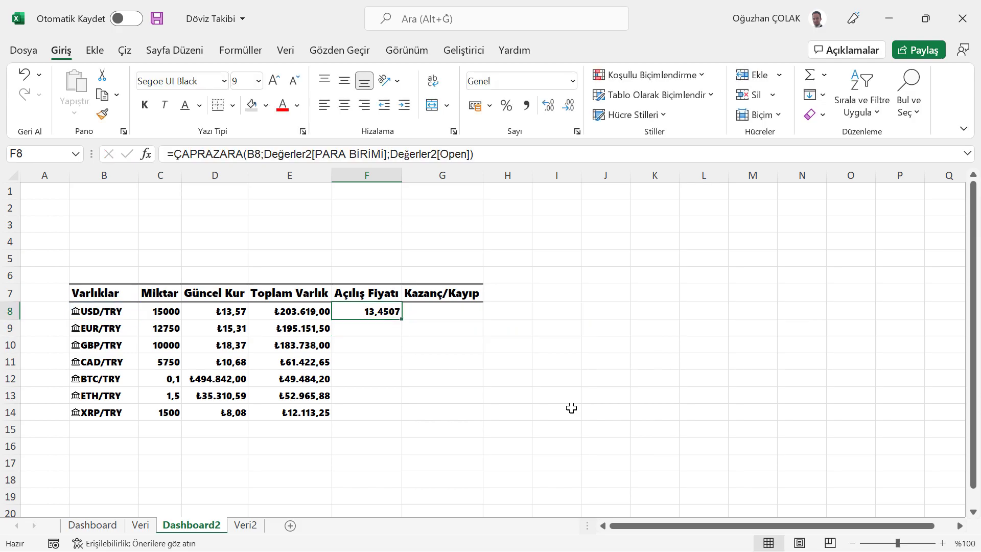
{"action": "left_click", "coordinate": [573, 81]}
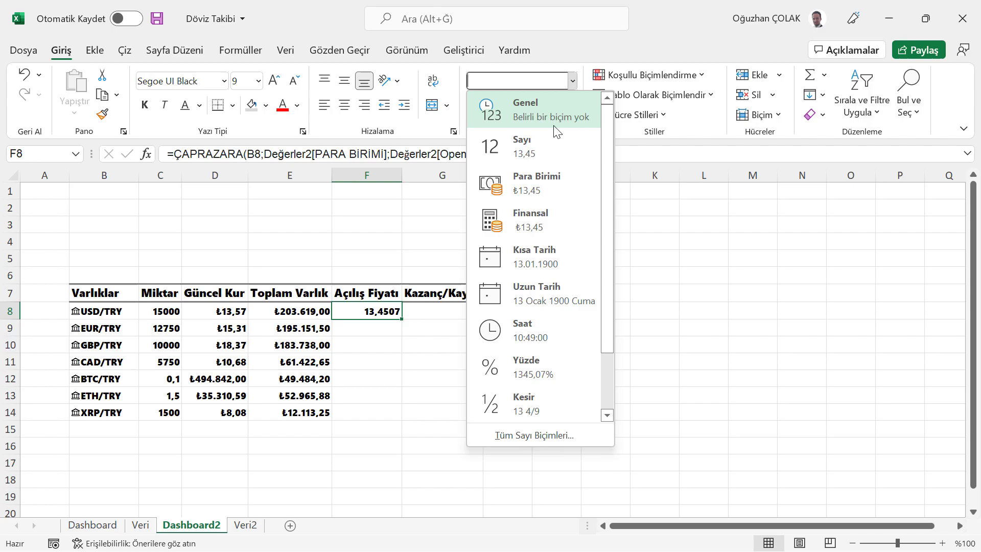
{"action": "left_click", "coordinate": [529, 192]}
{"action": "double_click", "coordinate": [402, 319]}
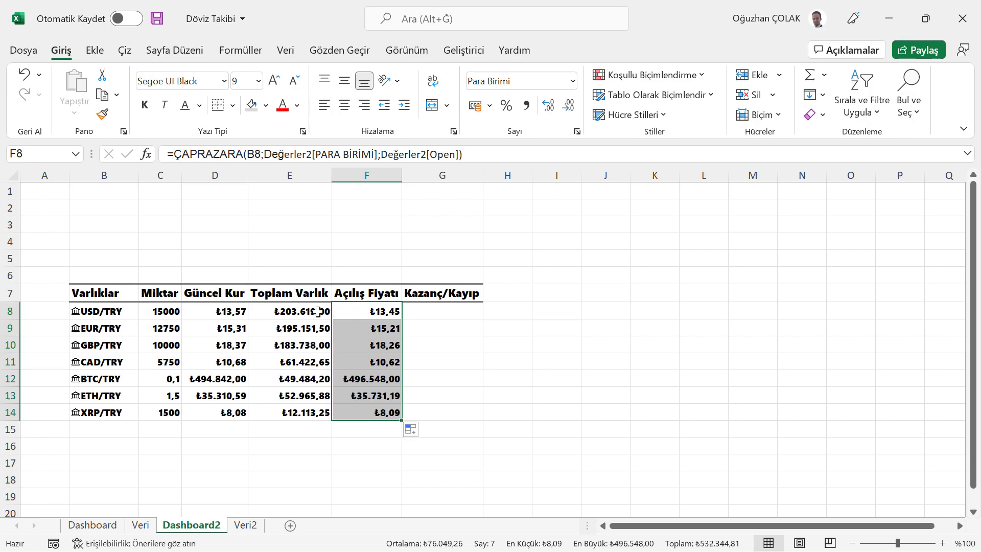
{"action": "left_click", "coordinate": [428, 309]}
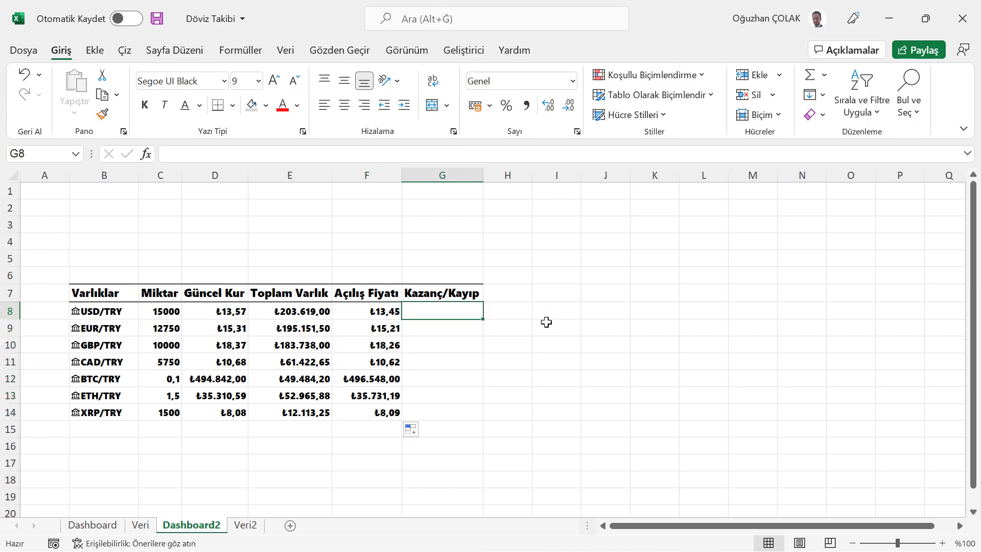
Enter the gain/loss formula 1-F8/D8 in G8 as a centred, one-decimal percentage.
{"action": "type", "text": "="}
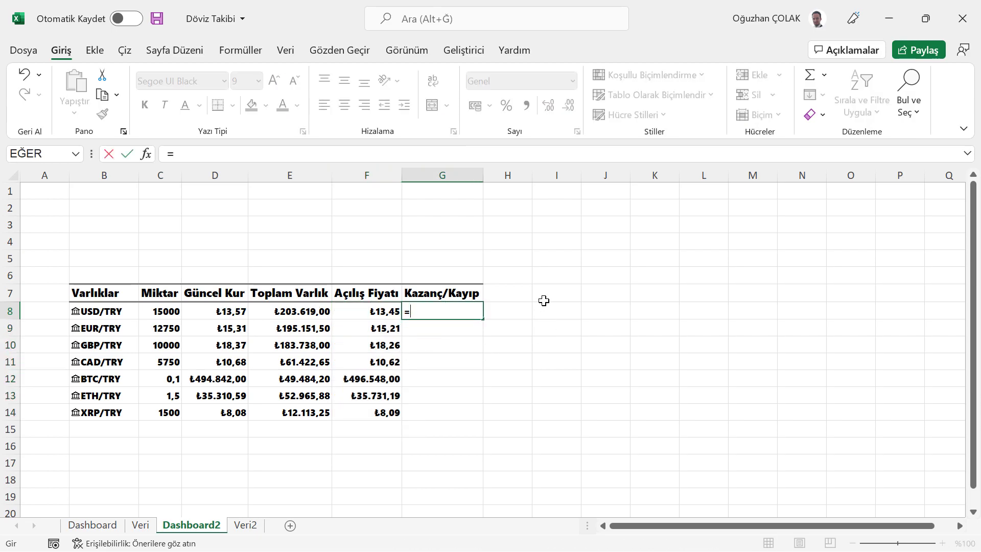
{"action": "type", "text": "1-"}
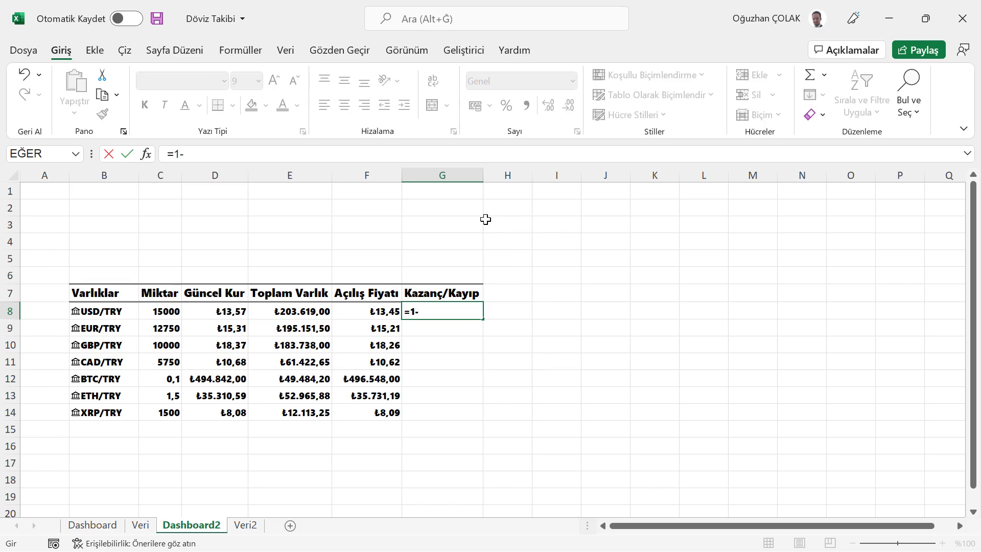
{"action": "left_click", "coordinate": [383, 305]}
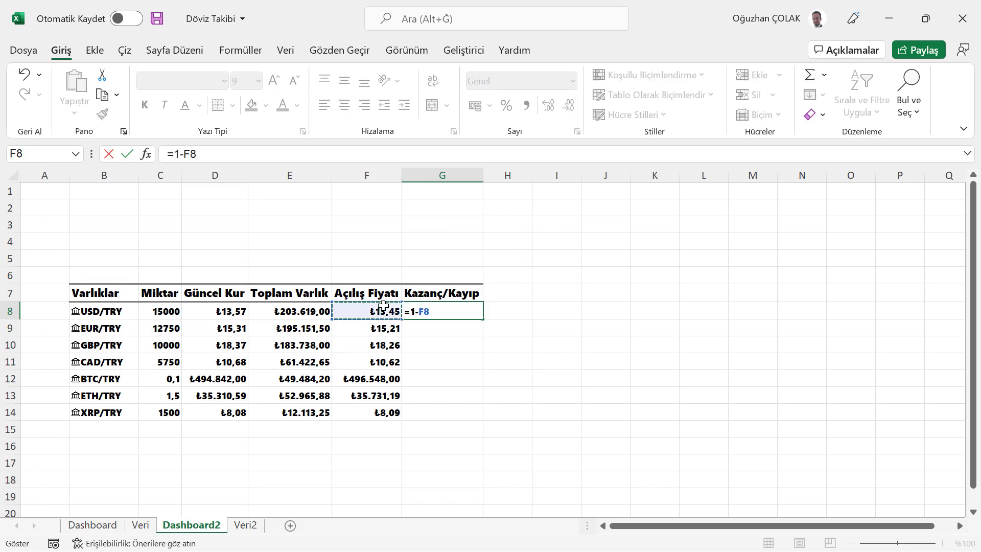
{"action": "type", "text": "/"}
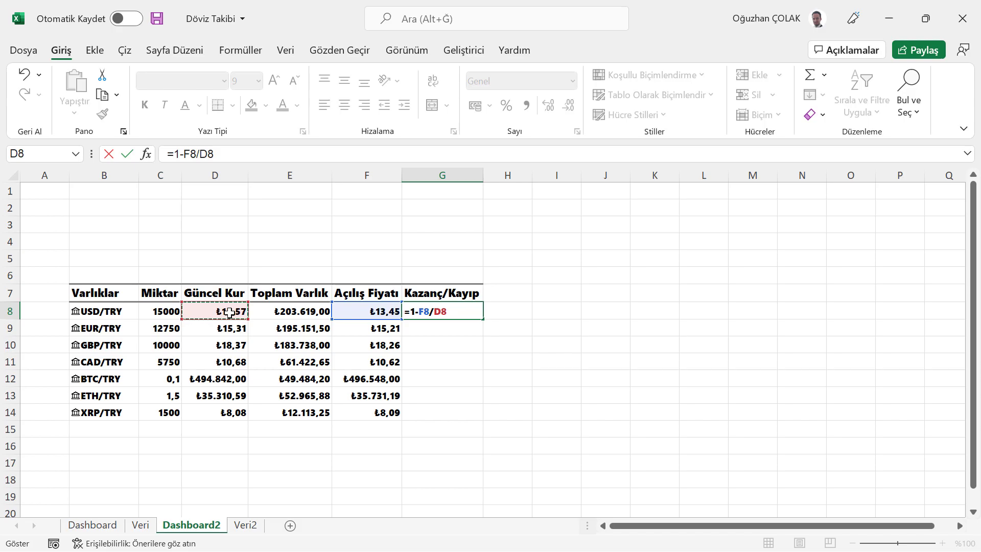
{"action": "key", "text": "Return"}
{"action": "left_click", "coordinate": [435, 310]}
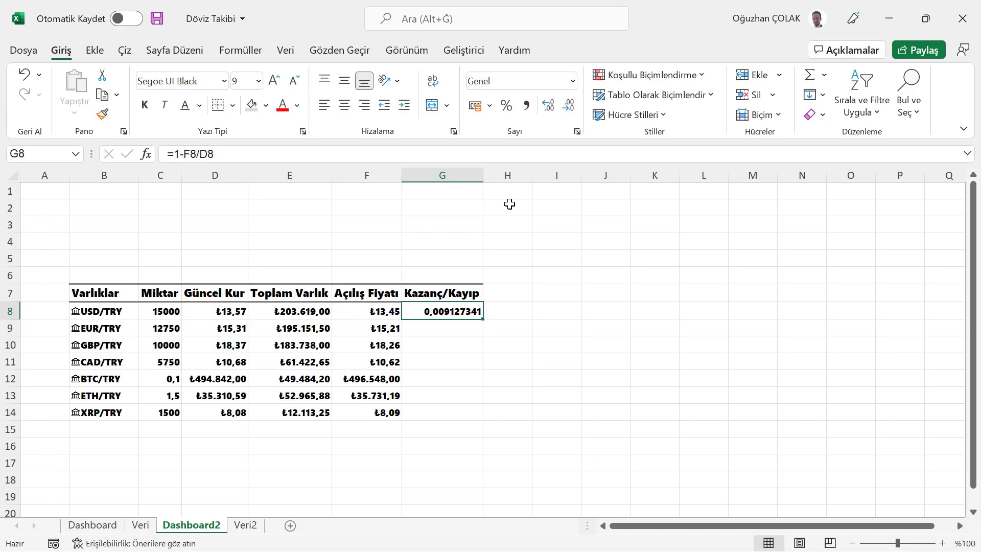
{"action": "left_click", "coordinate": [507, 105]}
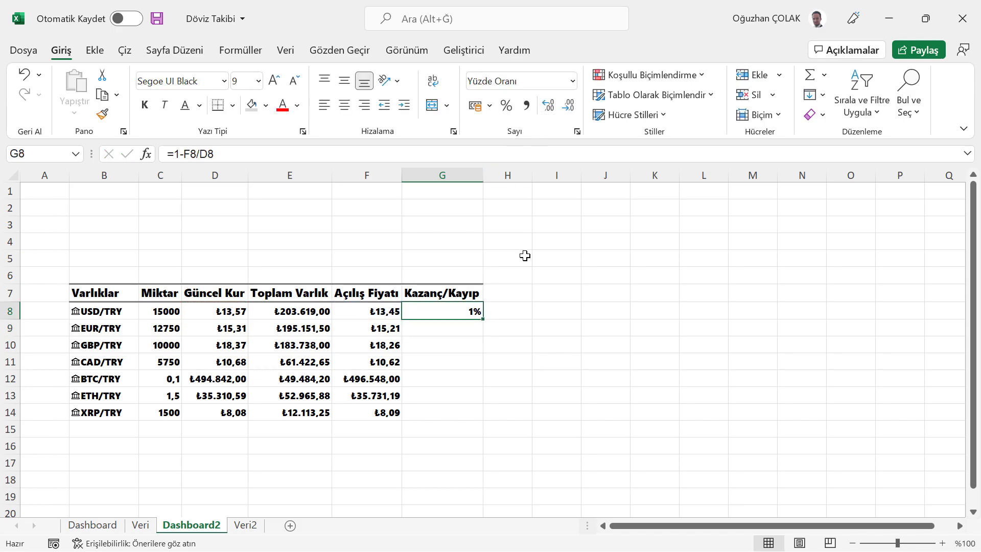
{"action": "left_click", "coordinate": [548, 105]}
{"action": "left_click", "coordinate": [344, 106]}
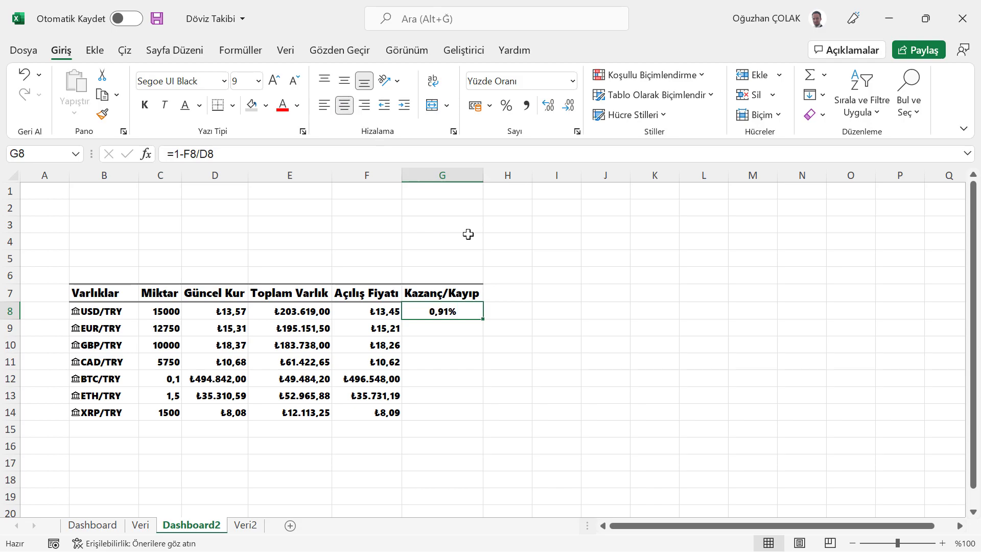
Copy the gain/loss formula down to G14 and hide the sheet gridlines.
{"action": "double_click", "coordinate": [484, 319]}
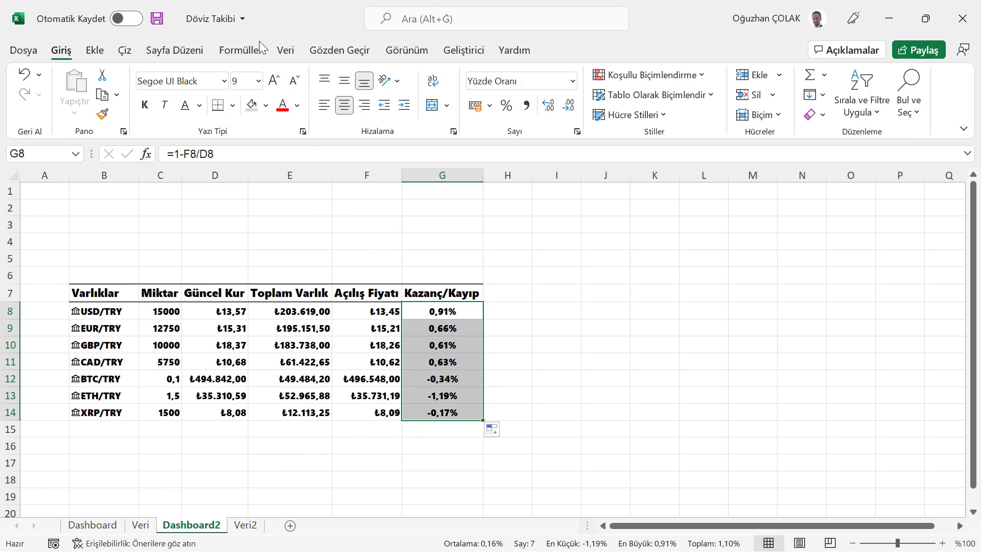
{"action": "left_click", "coordinate": [407, 50]}
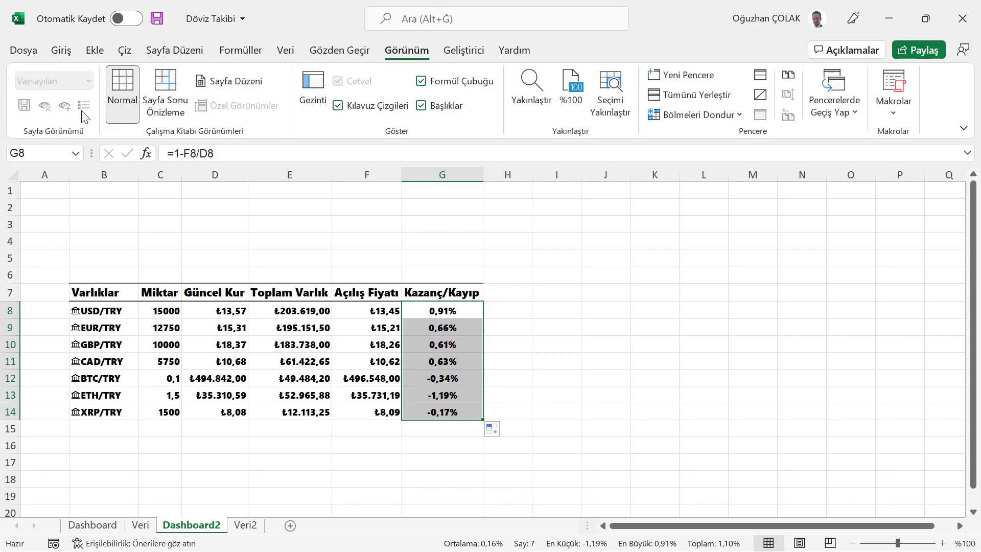
{"action": "left_click", "coordinate": [338, 105]}
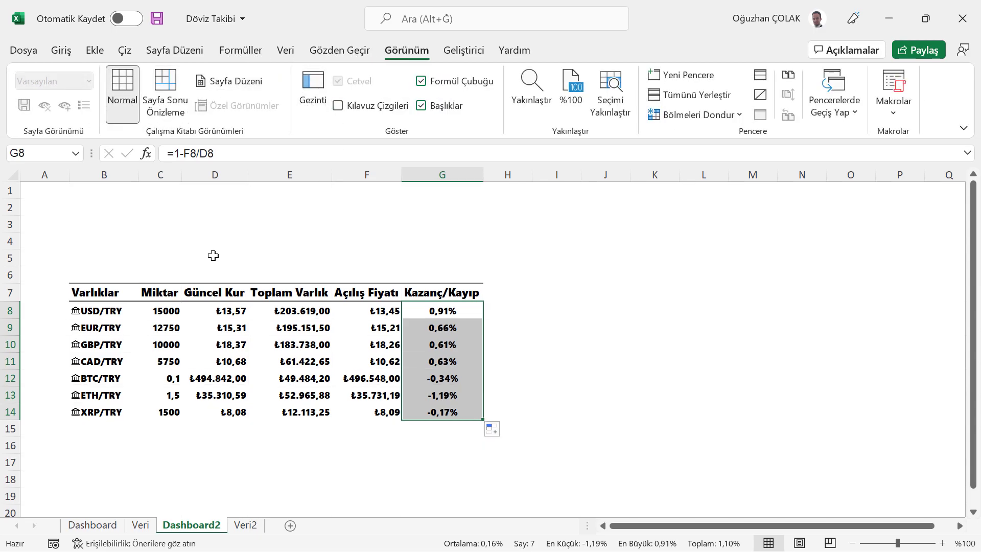
Paste the Kategori, Miktar and % Dağılım headers from Dashboard into I7 and size columns I to K.
{"action": "left_click", "coordinate": [192, 256]}
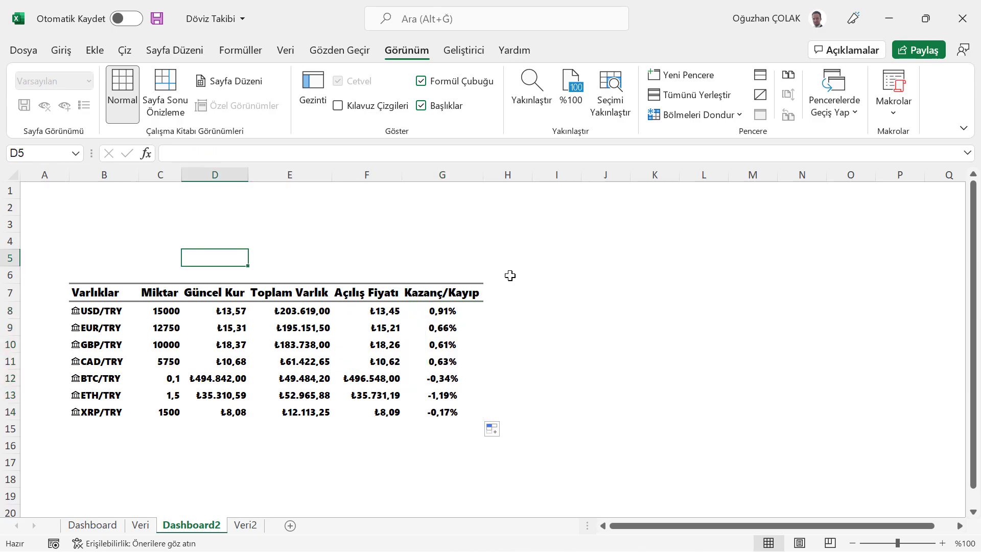
{"action": "left_click", "coordinate": [553, 294]}
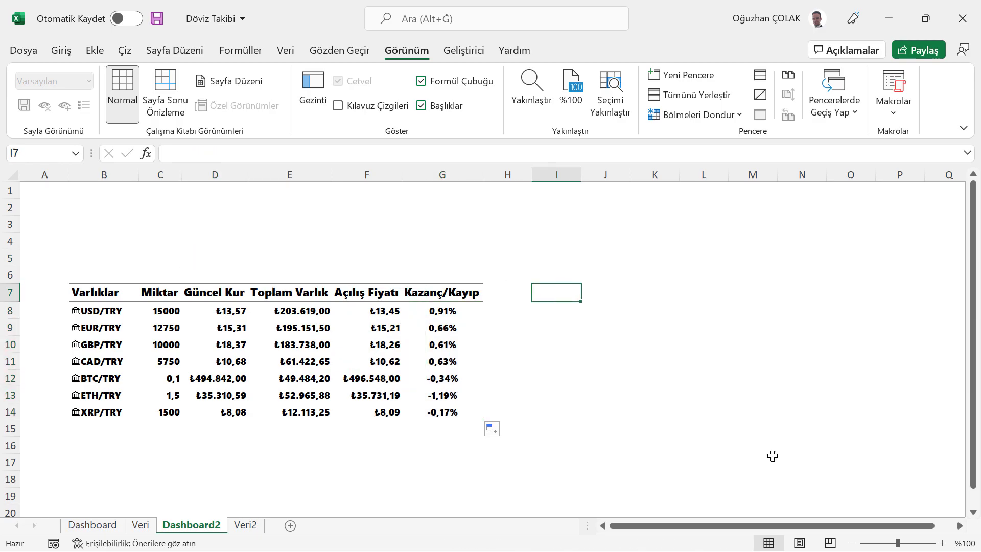
{"action": "left_click", "coordinate": [93, 526]}
{"action": "key", "text": "ctrl+c"}
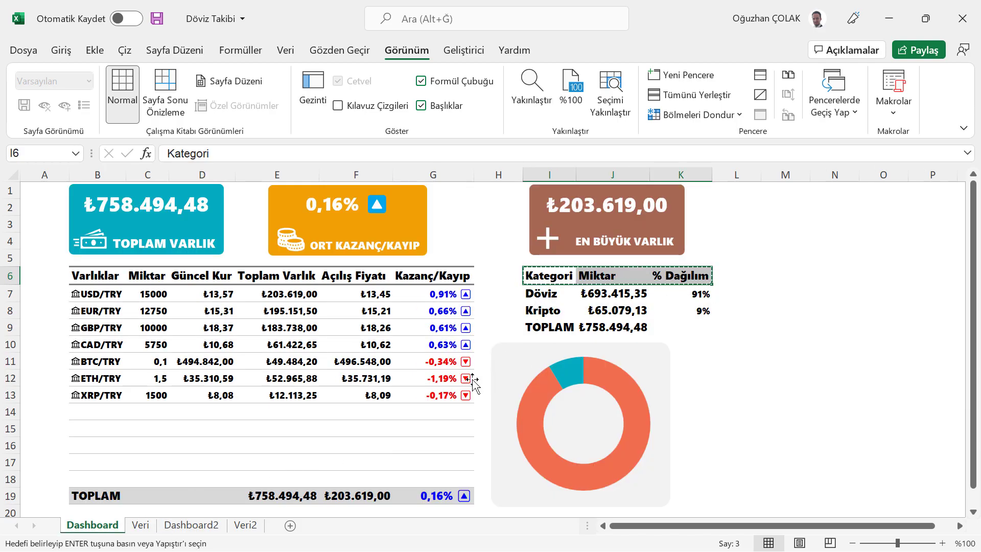
{"action": "left_click", "coordinate": [173, 526]}
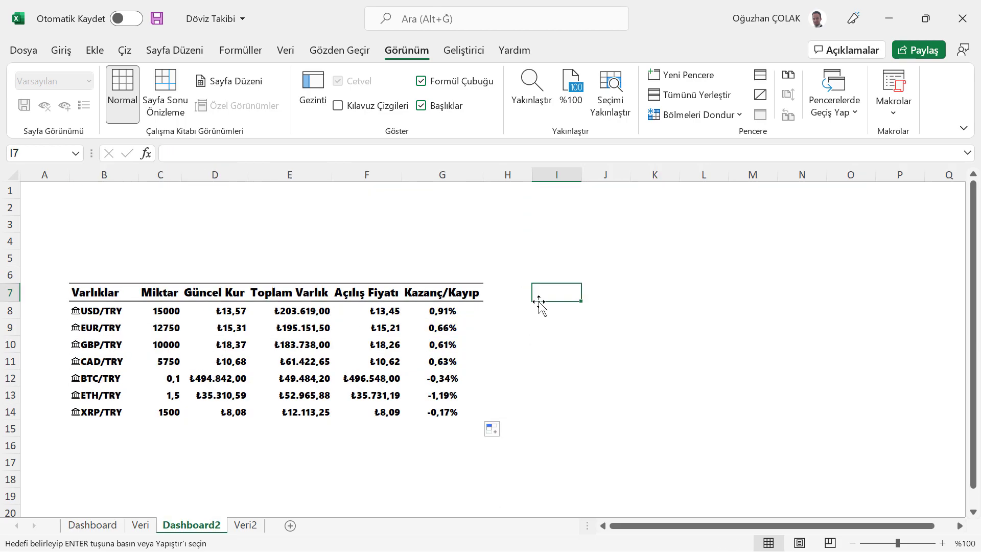
{"action": "key", "text": "ctrl+v"}
{"action": "mouse_move", "coordinate": [539, 175]}
{"action": "left_mouse_down"}
{"action": "mouse_move", "coordinate": [650, 171]}
{"action": "mouse_move", "coordinate": [638, 170]}
{"action": "left_mouse_up"}
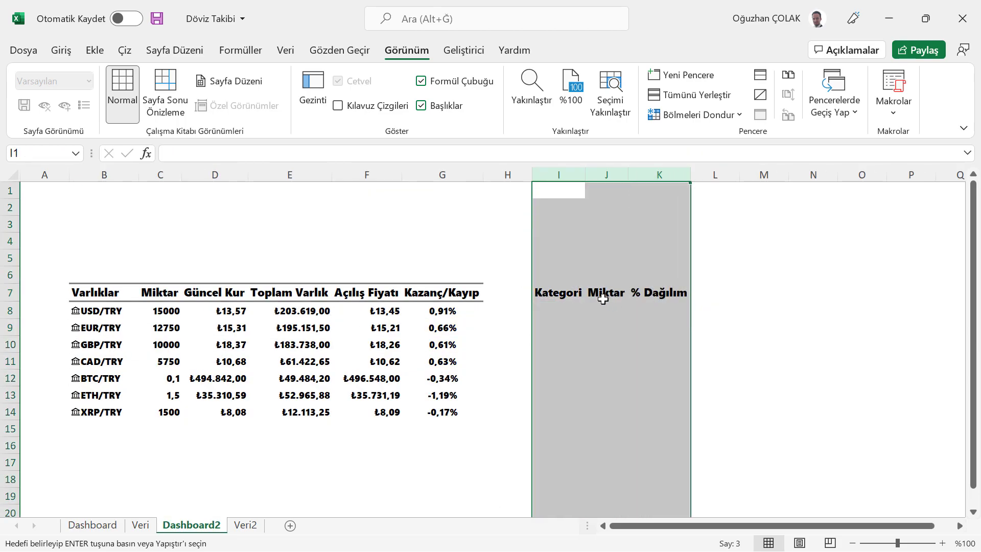
Copy the Döviz to TOPLAM category cells on Dashboard, then cancel and return to Dashboard2.
{"action": "left_click", "coordinate": [555, 310]}
{"action": "left_click", "coordinate": [102, 527]}
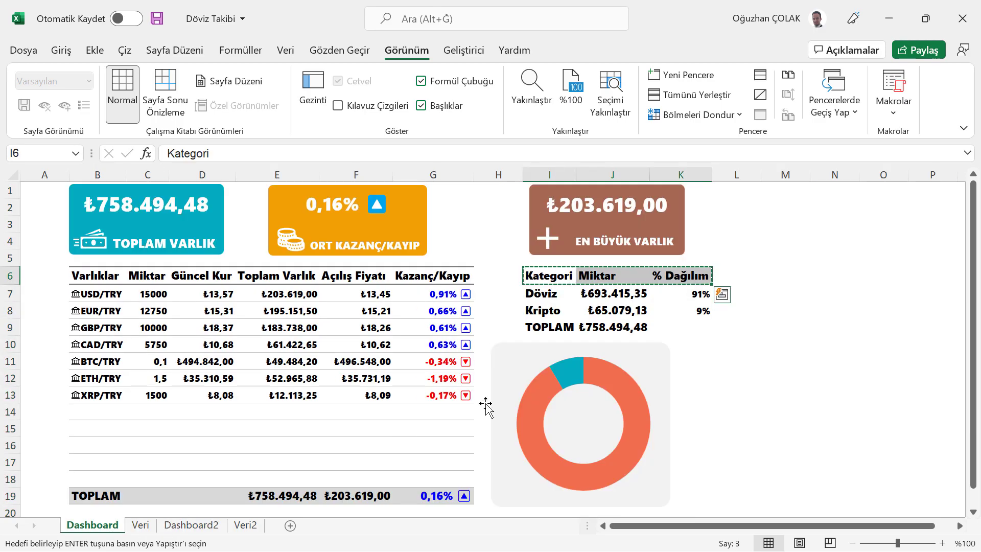
{"action": "left_click", "coordinate": [541, 296]}
{"action": "left_click_drag", "start_coordinate": [543, 309], "coordinate": [545, 327]}
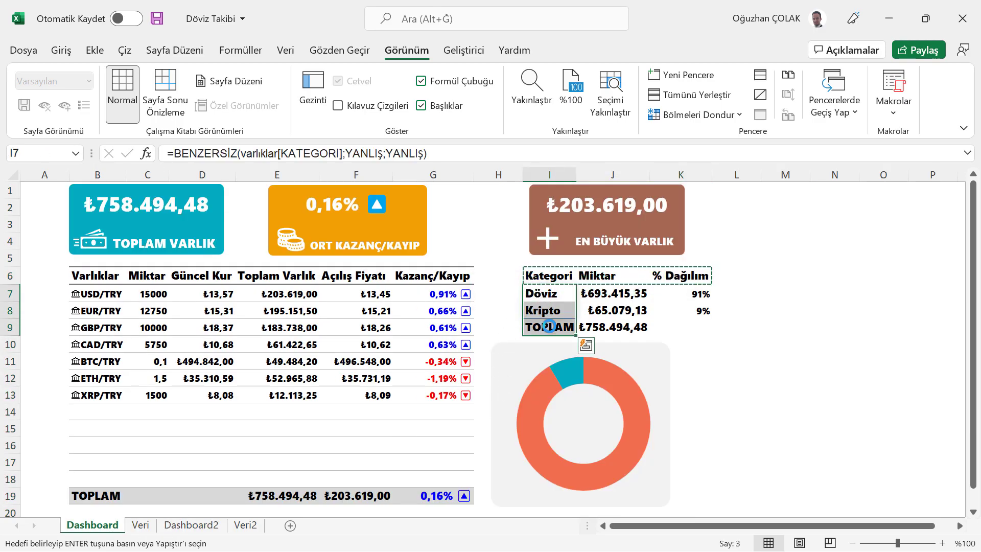
{"action": "key", "text": "ctrl+c"}
{"action": "key", "text": "Escape"}
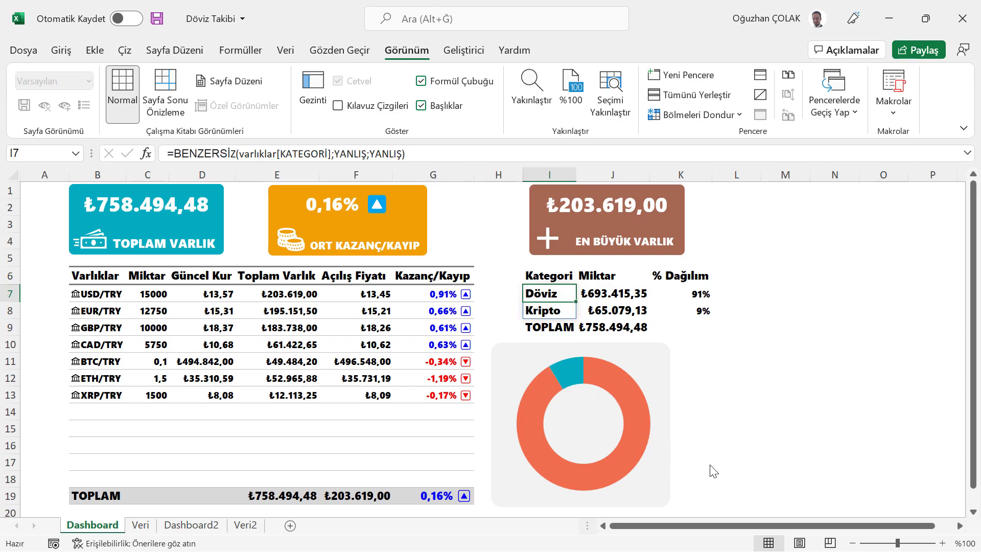
{"action": "left_click", "coordinate": [191, 525]}
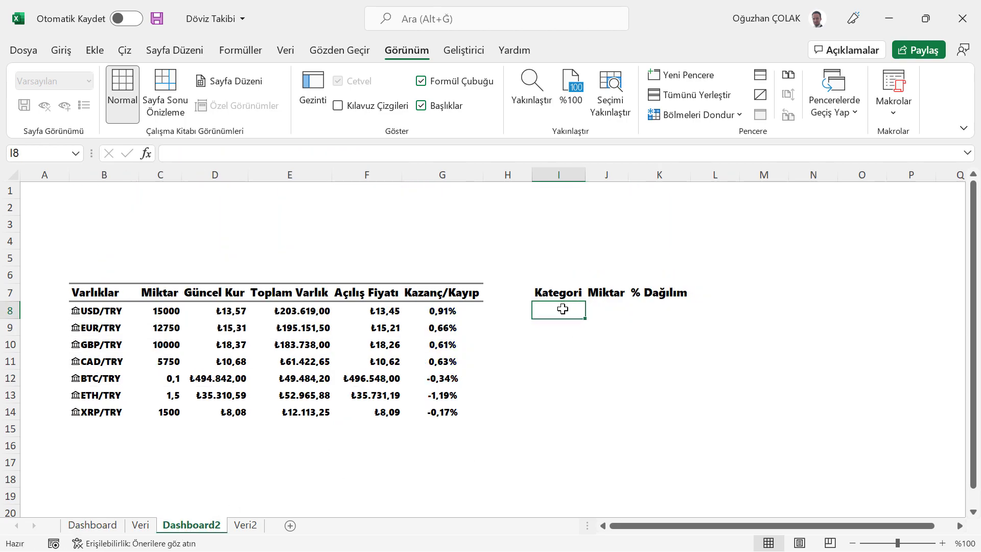
Enter =BENZERSİZ(Varlıklar2[KATEGORİ]) in I8 to spill Döviz and Kripto.
{"action": "type", "text": "=be"}
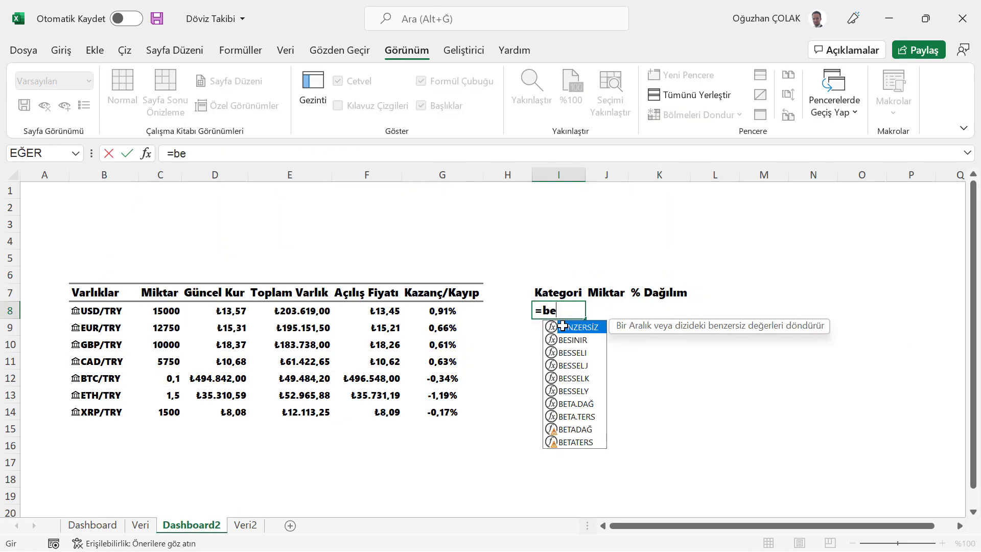
{"action": "type", "text": "nze"}
{"action": "type", "text": "rsiz"}
{"action": "key", "text": "Tab"}
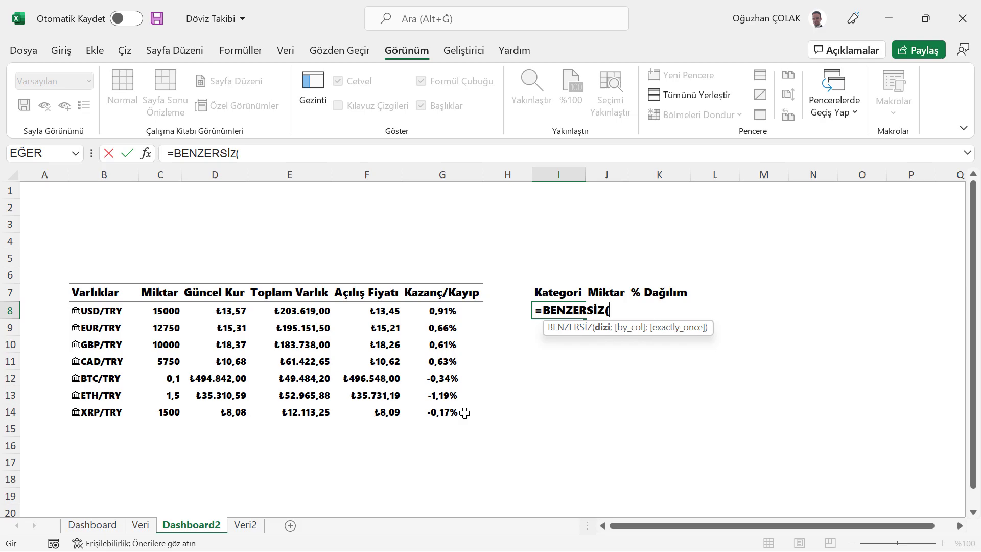
{"action": "type", "text": "varlıkl"}
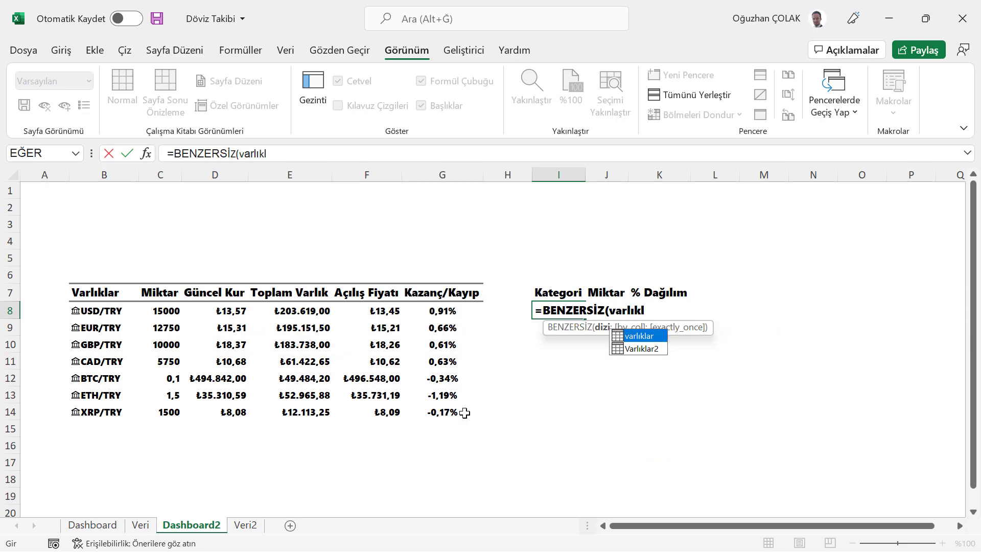
{"action": "double_click", "coordinate": [641, 349]}
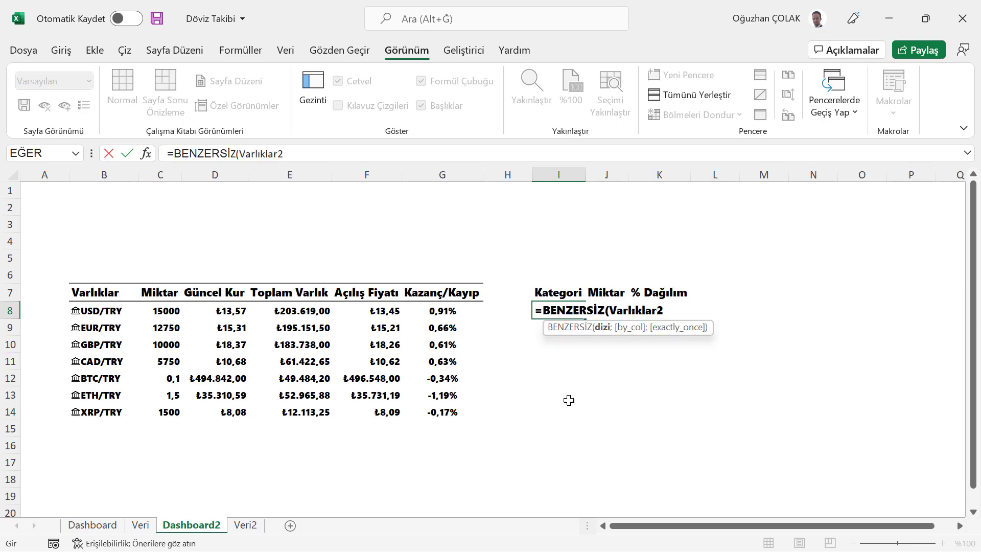
{"action": "type", "text": "["}
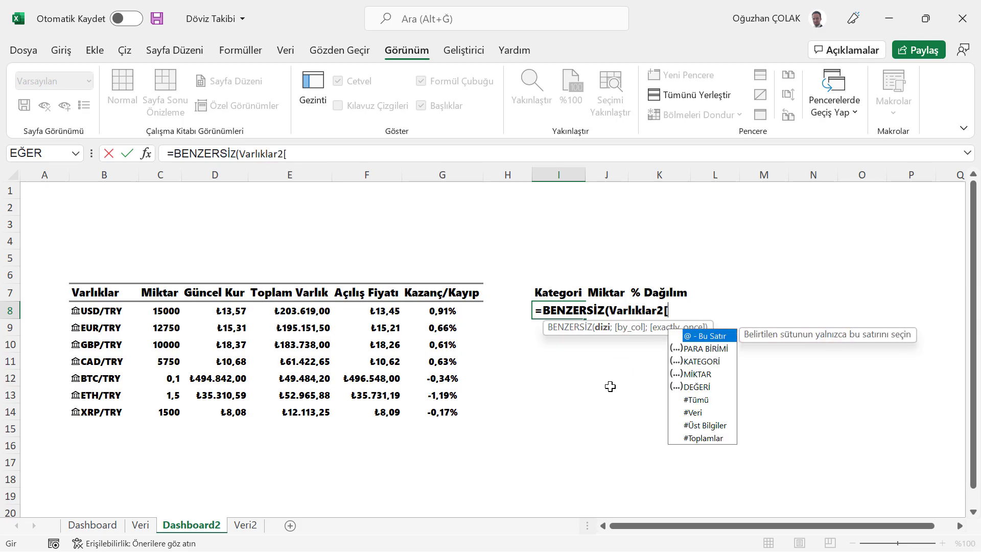
{"action": "double_click", "coordinate": [701, 361]}
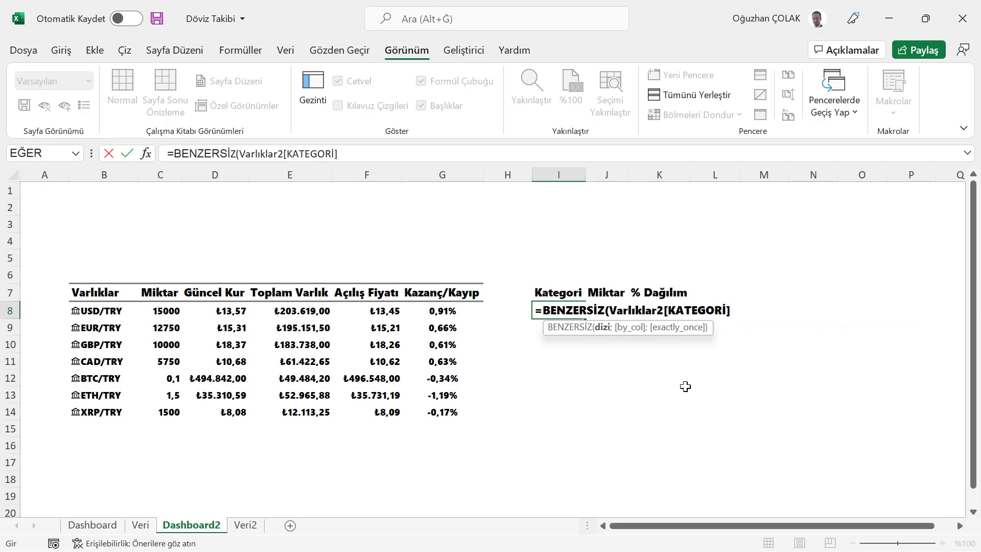
{"action": "type", "text": ")"}
{"action": "key", "text": "Return"}
{"action": "key", "text": "Up"}
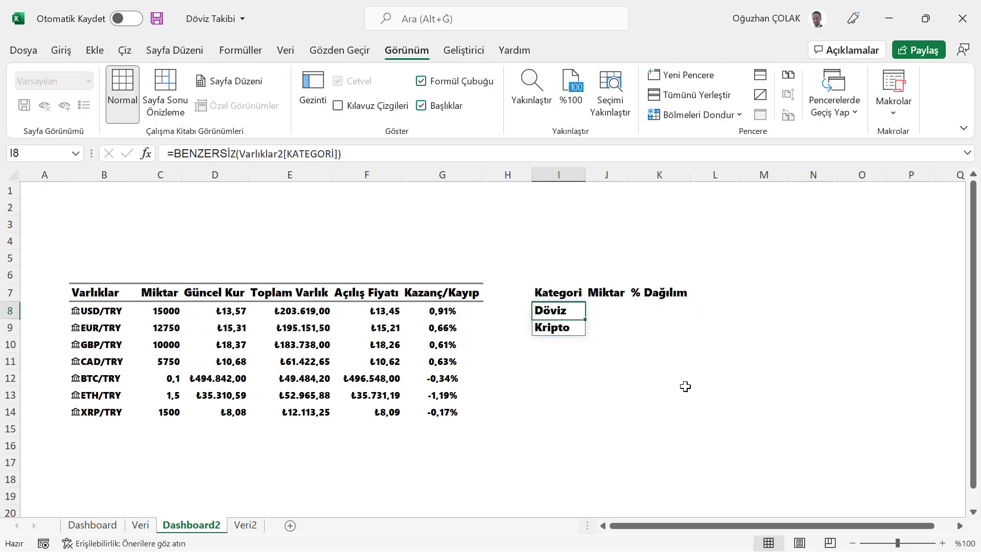
{"action": "key", "text": "Right"}
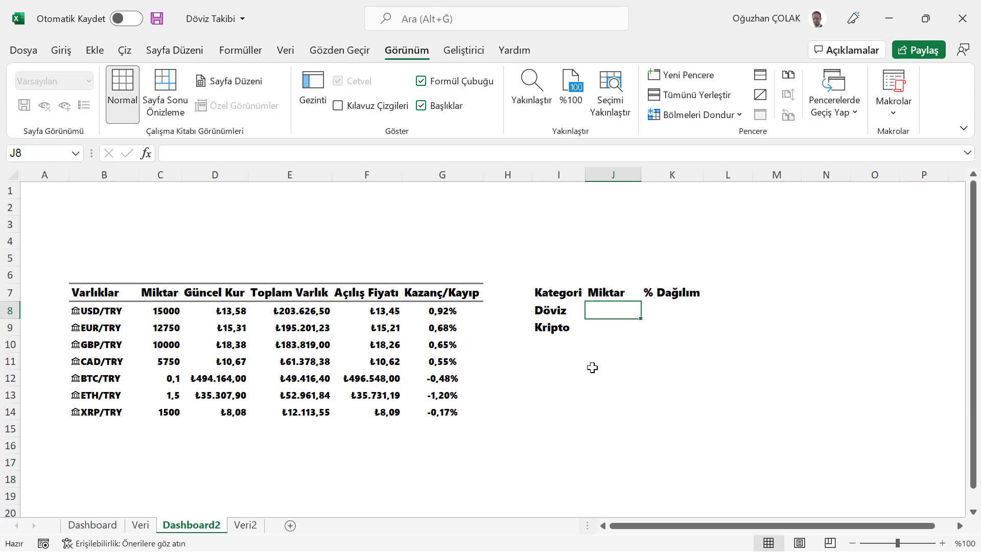
Enter =ETOPLA(Varlıklar2[KATEGORİ];I8;Varlıklar2[DEĞERİ]) in J8, giving 693442 for Döviz.
{"action": "type", "text": "=e"}
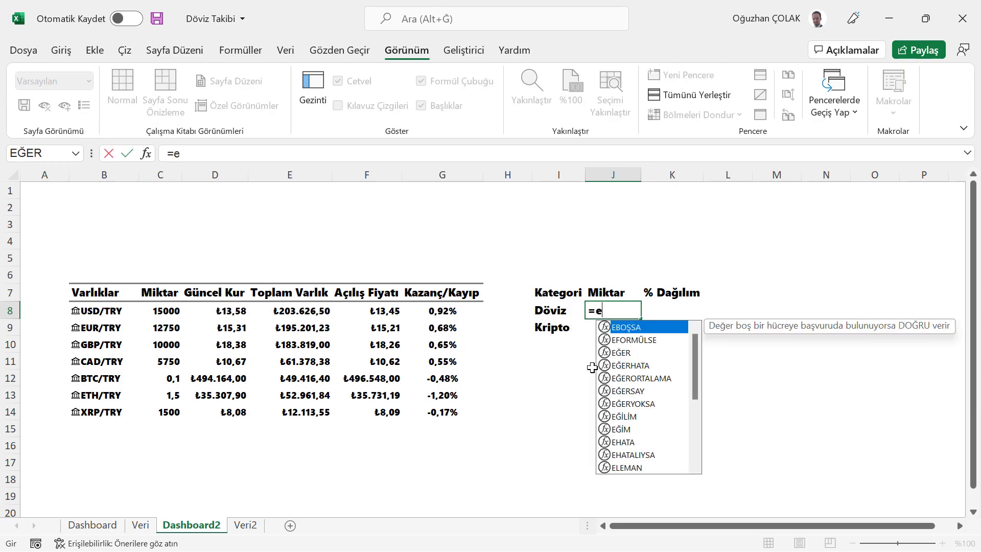
{"action": "type", "text": "topla"}
{"action": "key", "text": "Tab"}
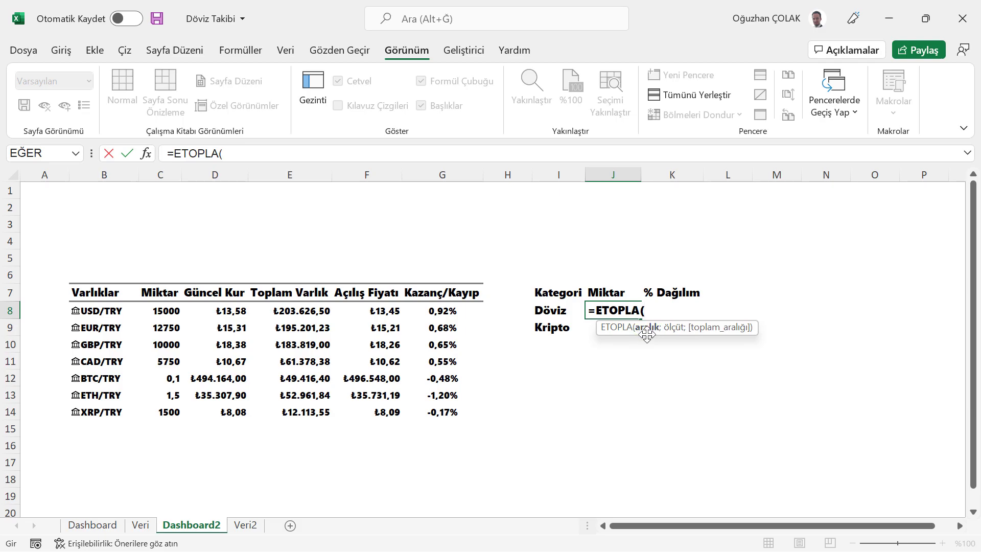
{"action": "type", "text": "varlıkl"}
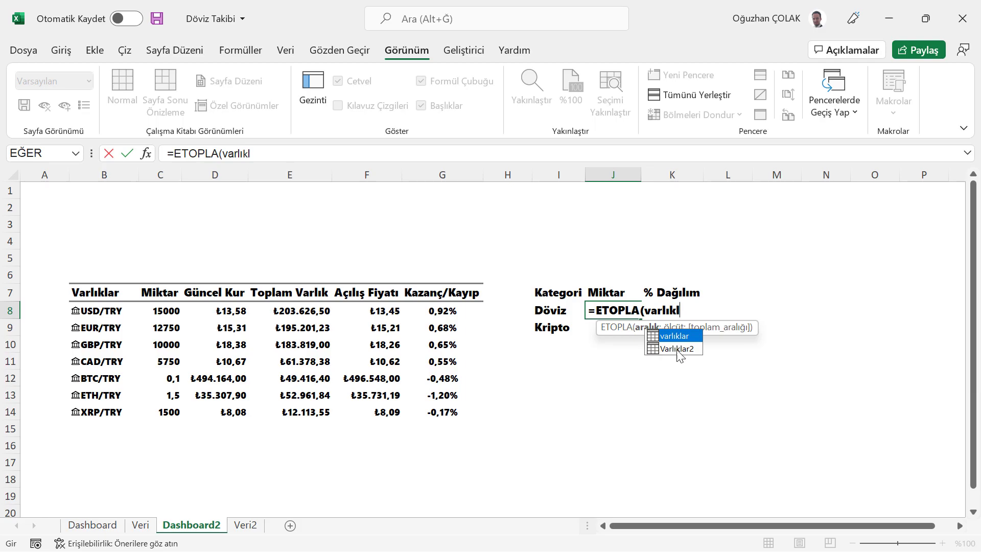
{"action": "double_click", "coordinate": [676, 350]}
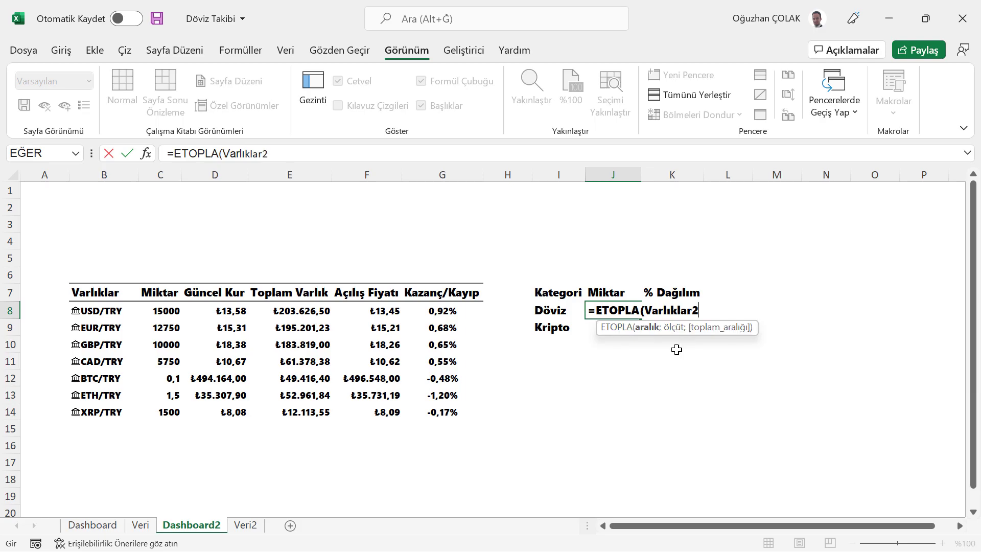
{"action": "type", "text": "["}
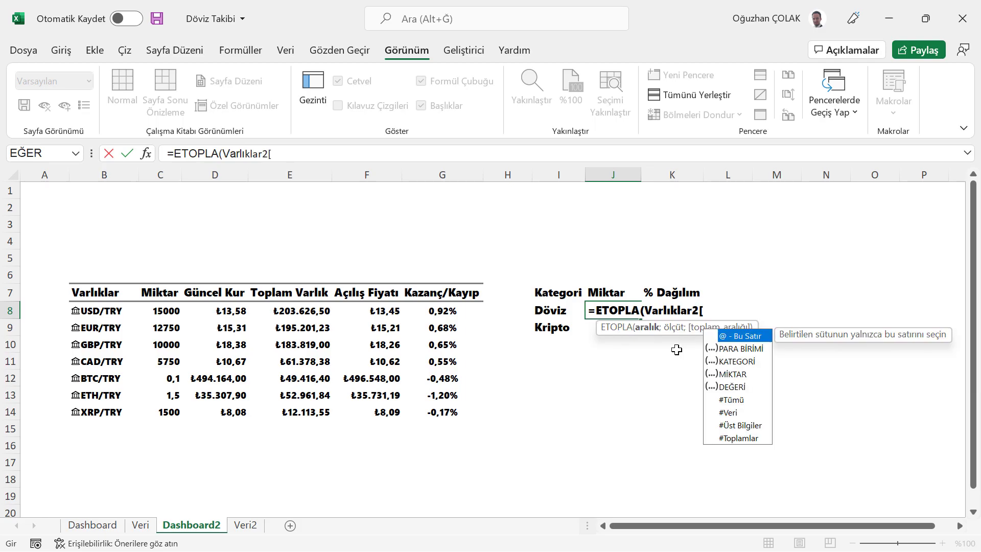
{"action": "double_click", "coordinate": [738, 362]}
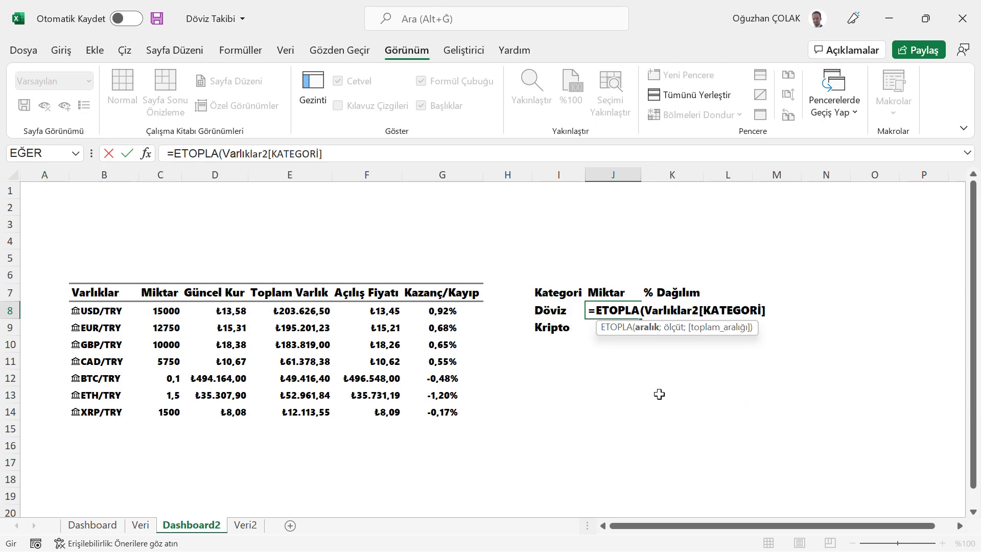
{"action": "type", "text": ";"}
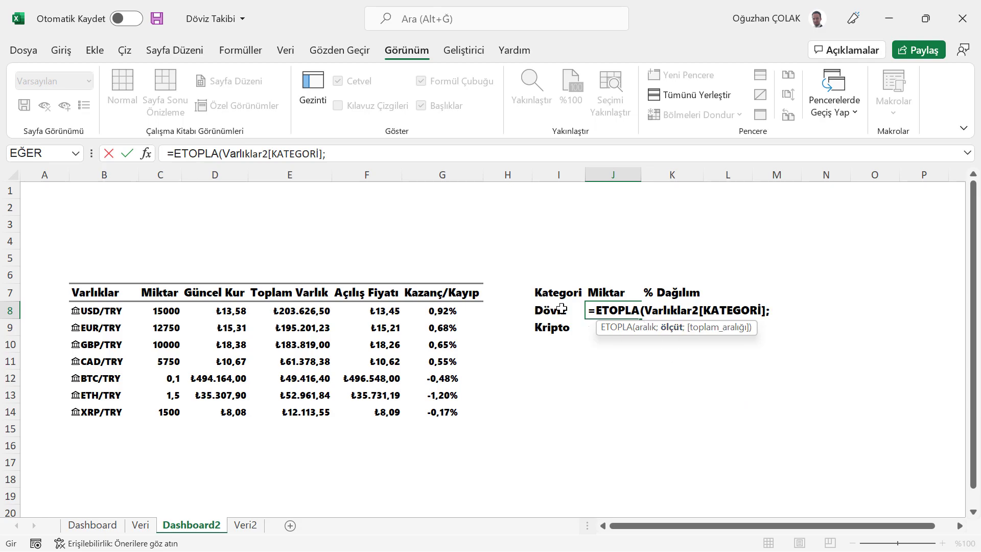
{"action": "left_click", "coordinate": [562, 309]}
{"action": "type", "text": ";"}
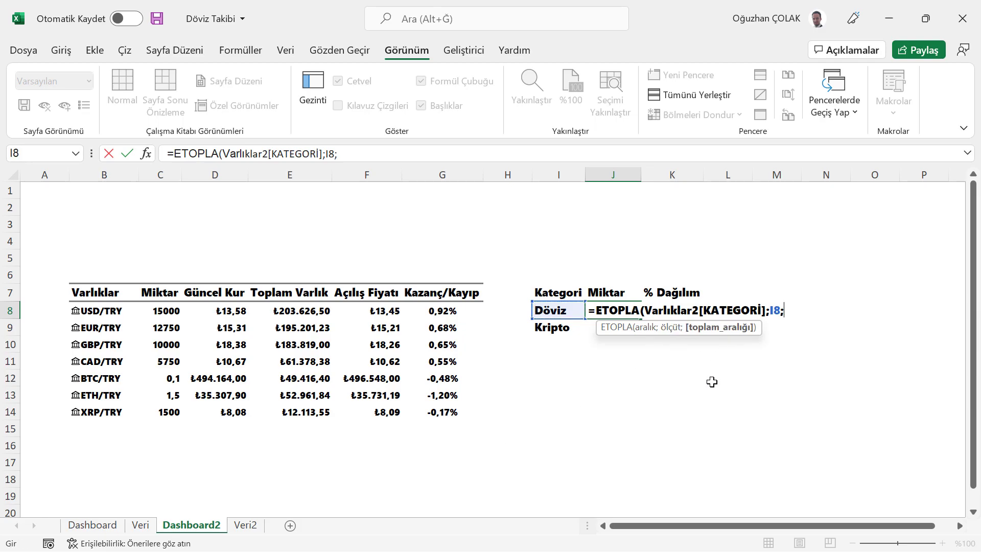
{"action": "type", "text": "varlıkl"}
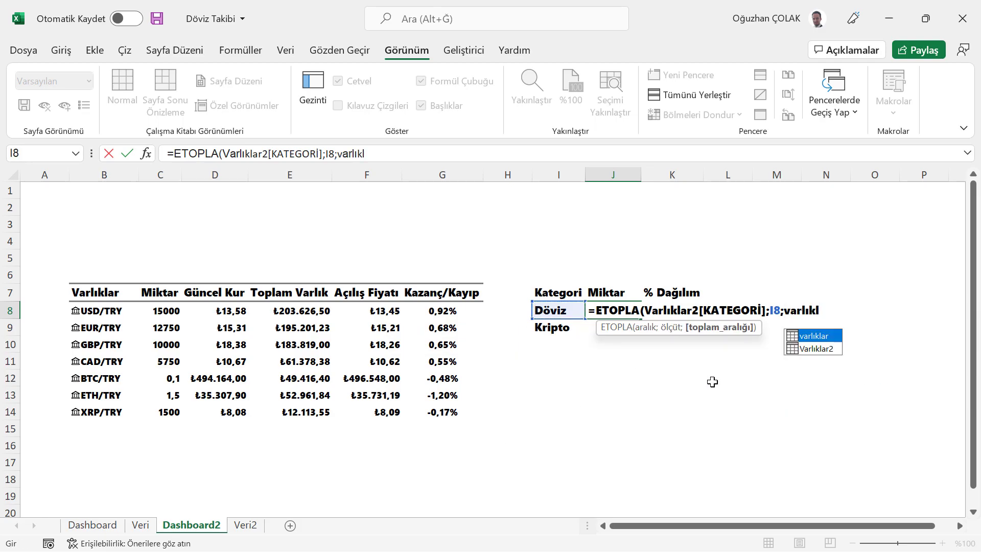
{"action": "double_click", "coordinate": [818, 349]}
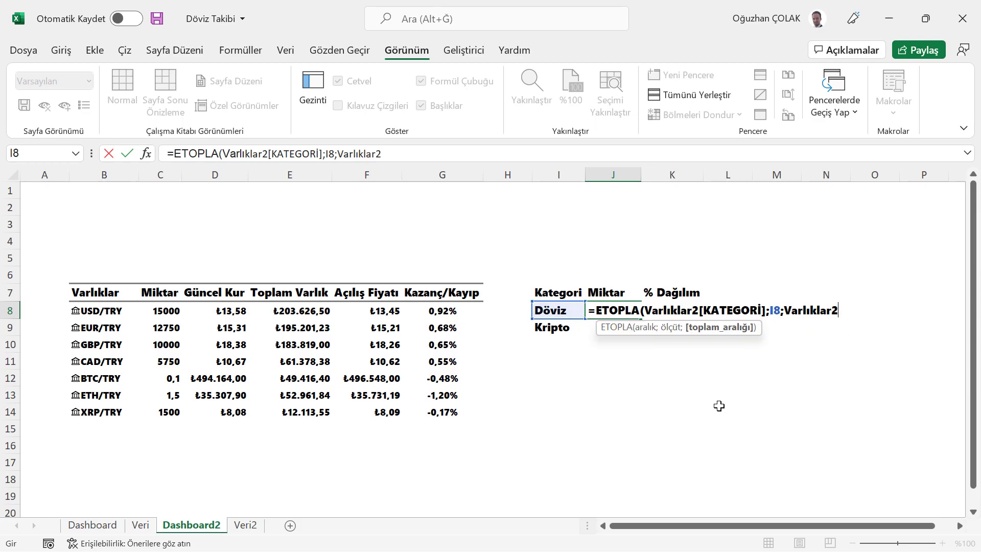
{"action": "type", "text": "["}
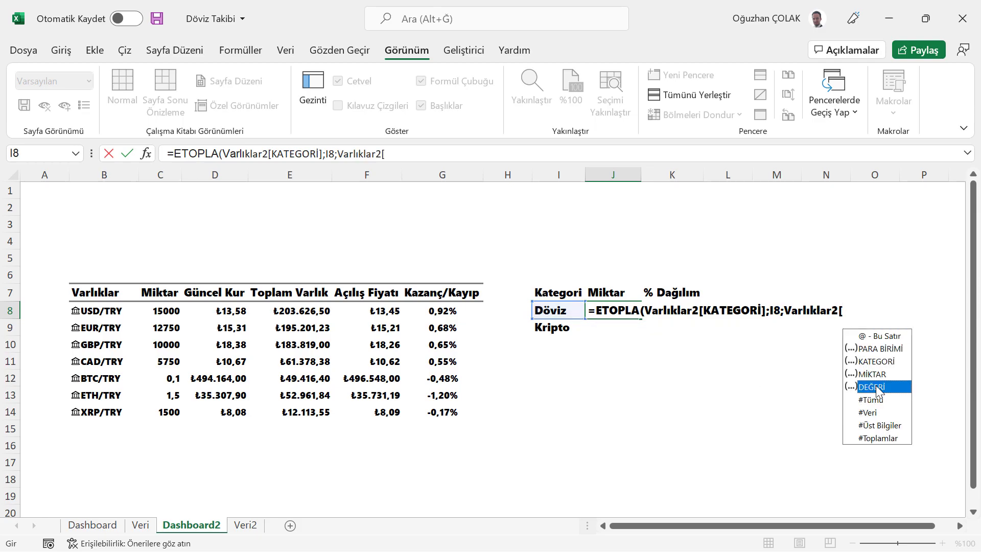
{"action": "double_click", "coordinate": [879, 387]}
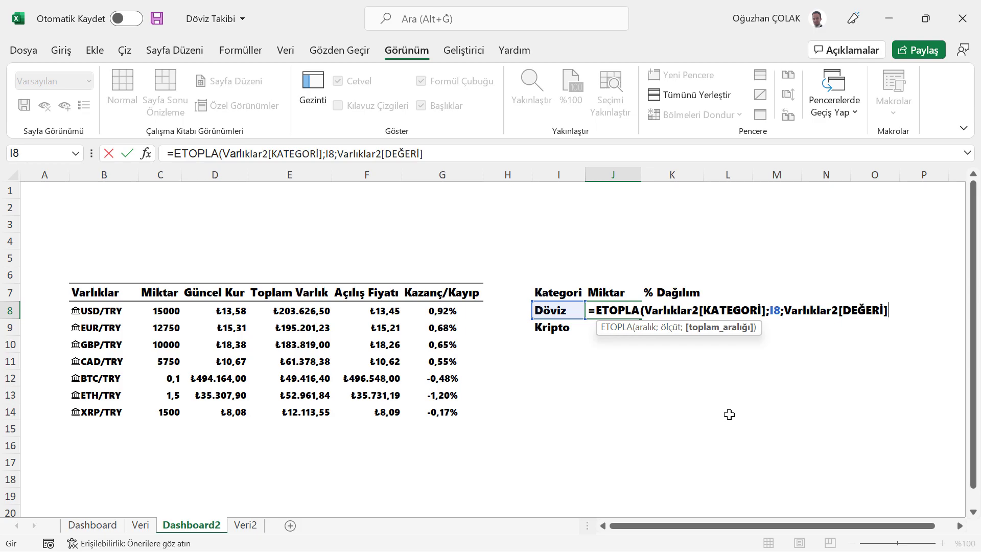
{"action": "type", "text": ")"}
{"action": "key", "text": "Return"}
{"action": "key", "text": "Up"}
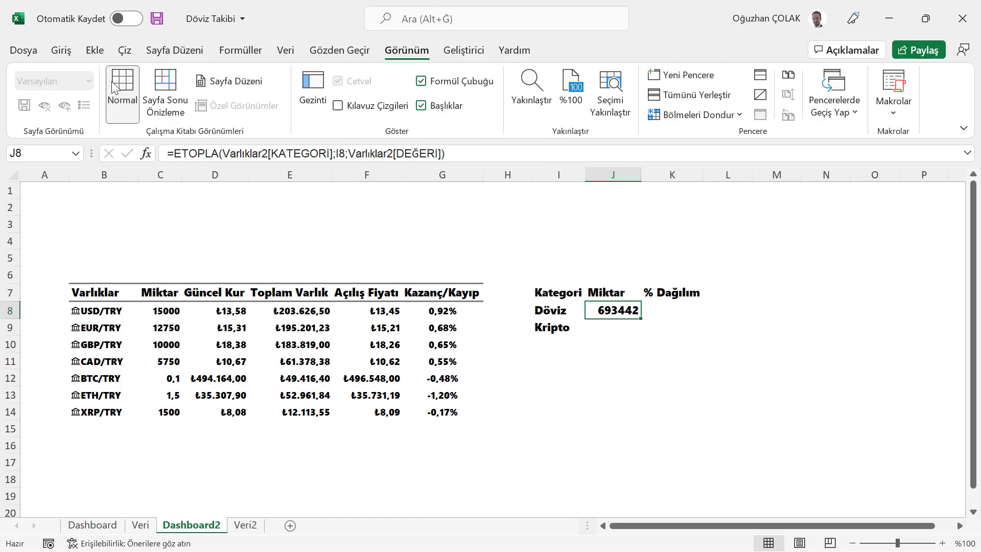
Format J8 as Para Birimi and extend it to J9, showing Kripto's ₺65.075,39.
{"action": "left_click", "coordinate": [66, 50]}
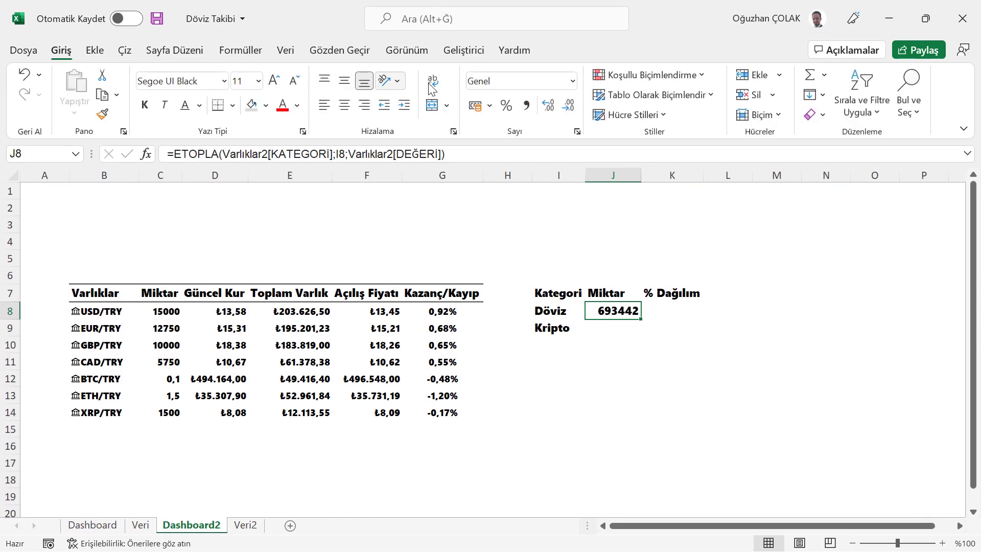
{"action": "left_click", "coordinate": [572, 81]}
{"action": "left_click", "coordinate": [535, 180]}
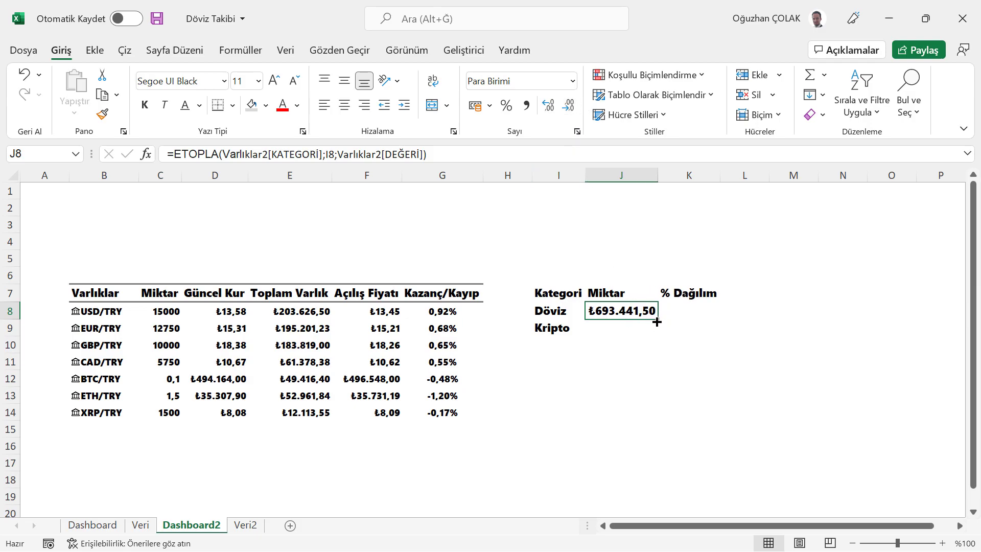
{"action": "left_click_drag", "start_coordinate": [657, 322], "coordinate": [610, 340]}
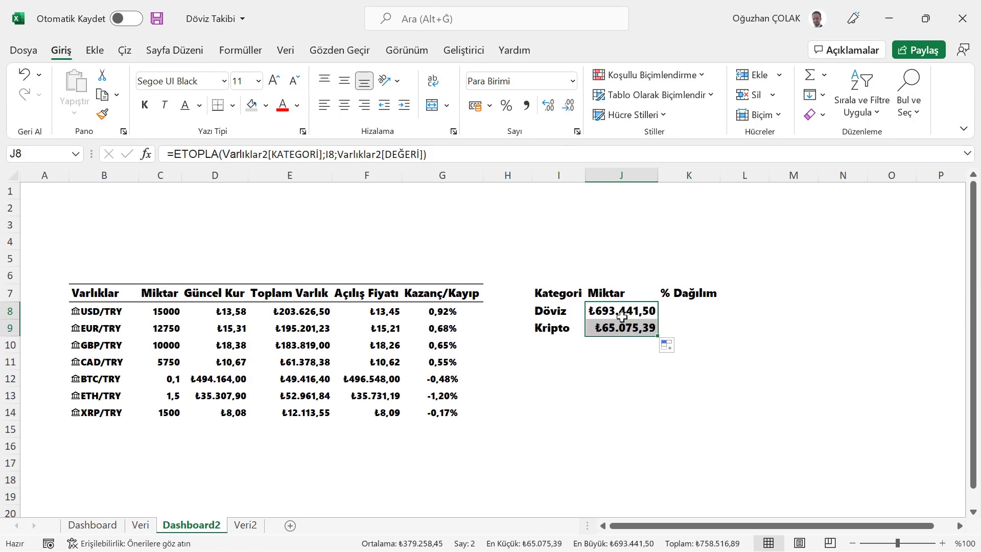
{"action": "left_click", "coordinate": [623, 331]}
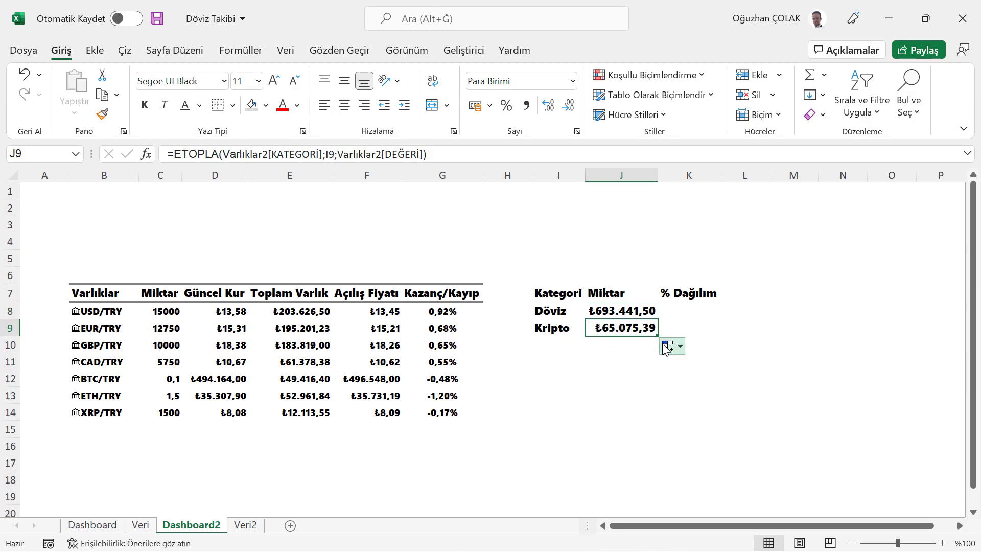
Add a Toplam label in I10 with an AutoSum in J10 totalling ₺758.516,89.
{"action": "left_click", "coordinate": [563, 342]}
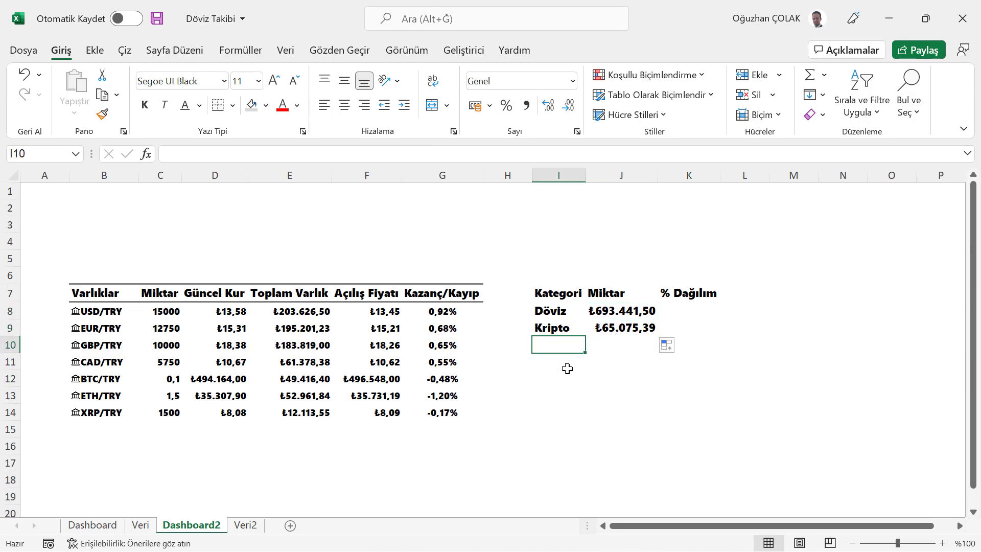
{"action": "type", "text": "Toplam"}
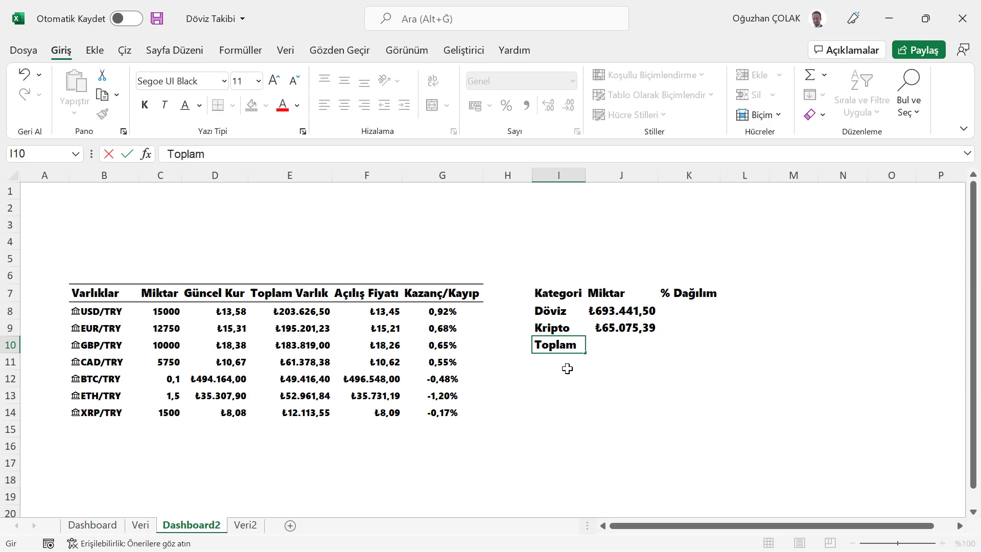
{"action": "key", "text": "Tab"}
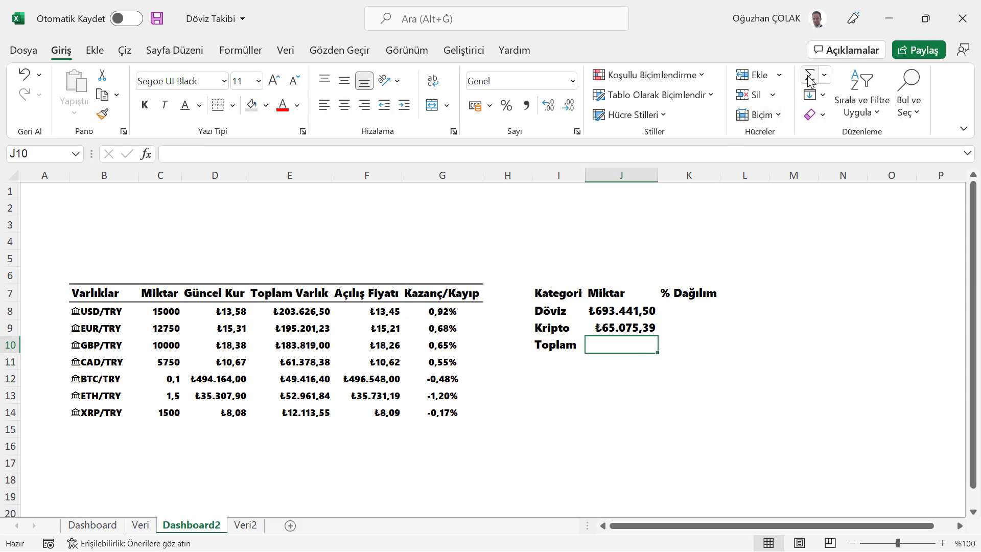
{"action": "left_click", "coordinate": [810, 75]}
{"action": "key", "text": "Return"}
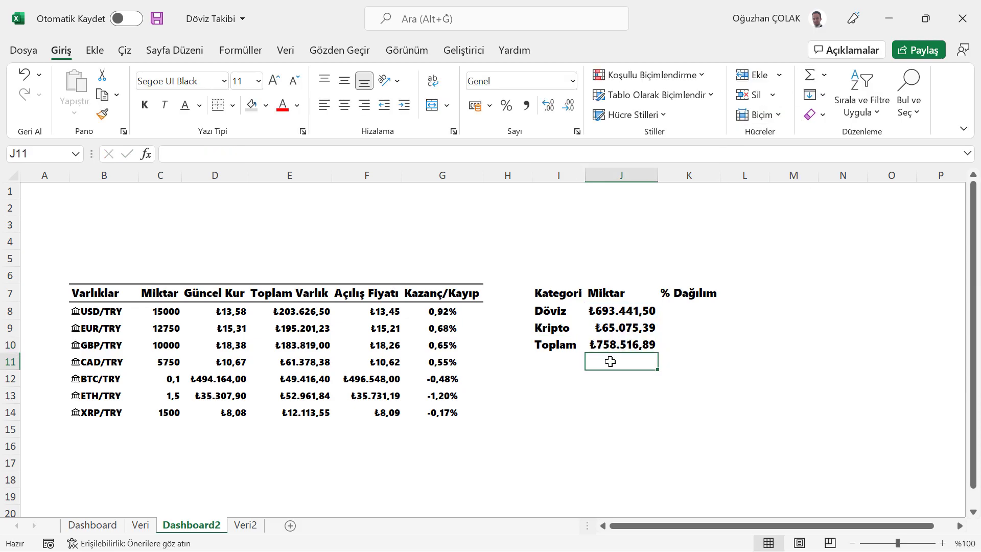
{"action": "left_click", "coordinate": [617, 345]}
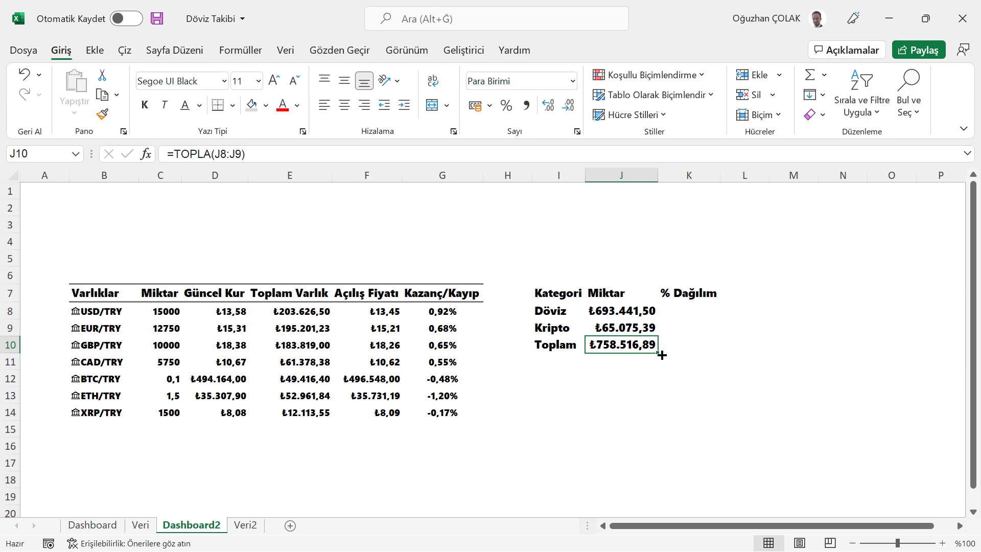
{"action": "left_click", "coordinate": [683, 310]}
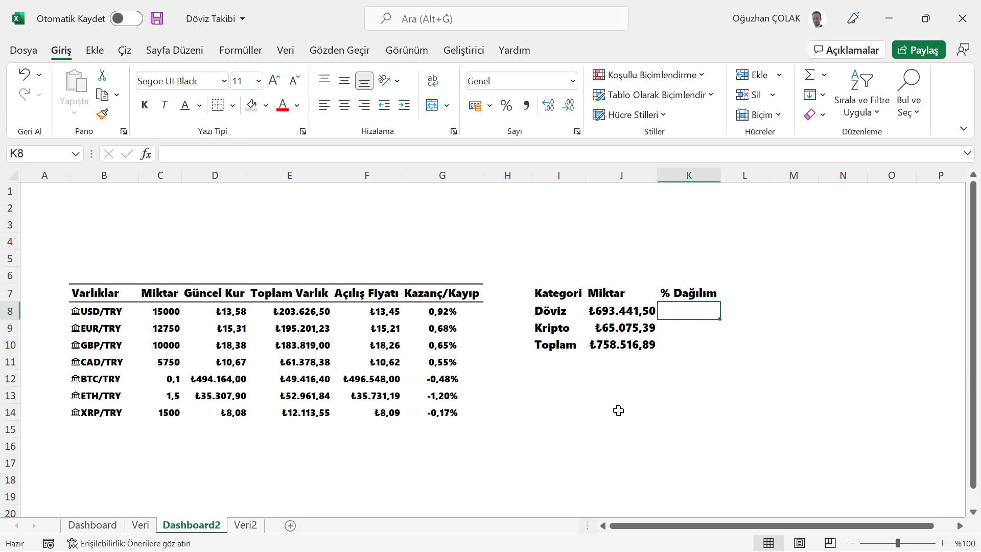
Enter =J8/J10 in K8 as a centred percentage, showing Döviz at 91%.
{"action": "type", "text": "="}
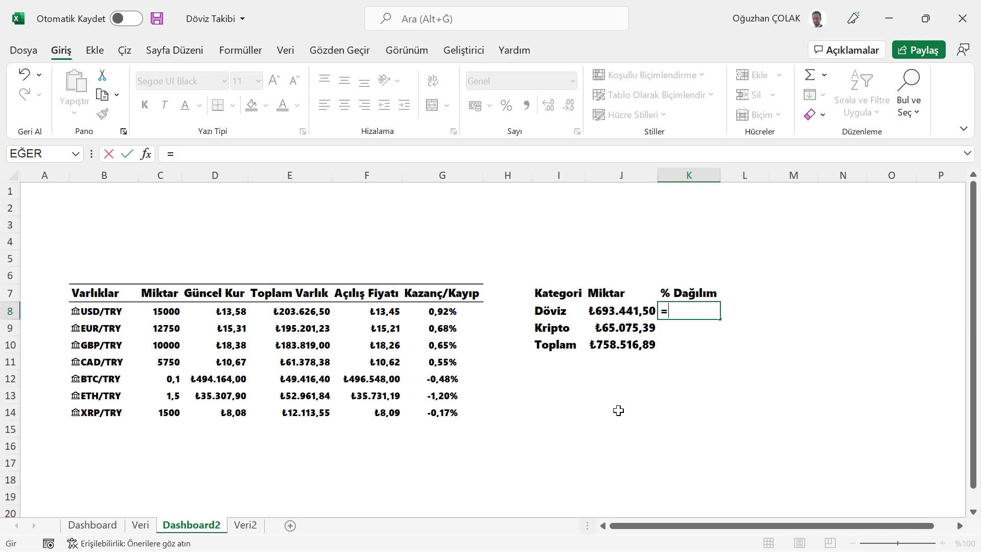
{"action": "key", "text": "Left"}
{"action": "type", "text": "/"}
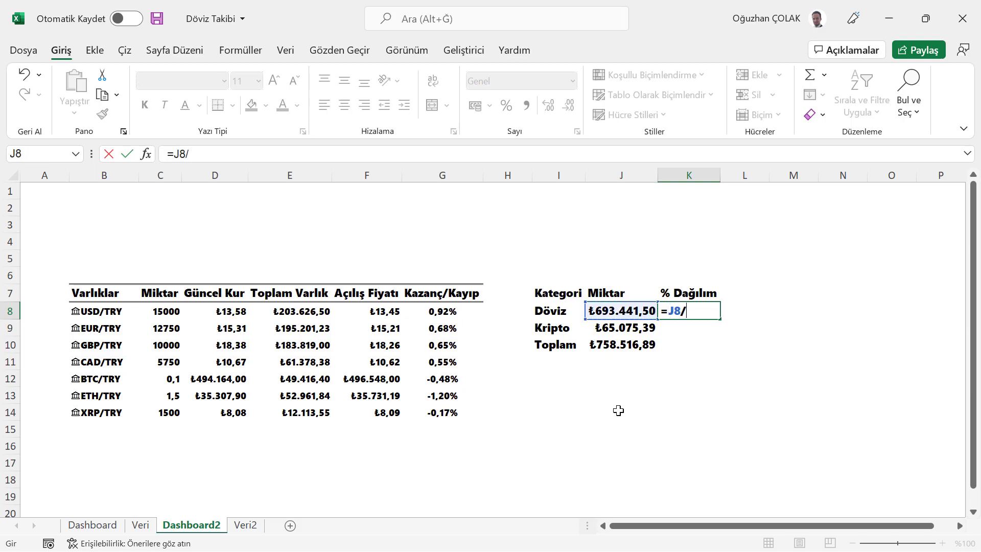
{"action": "left_click", "coordinate": [624, 348]}
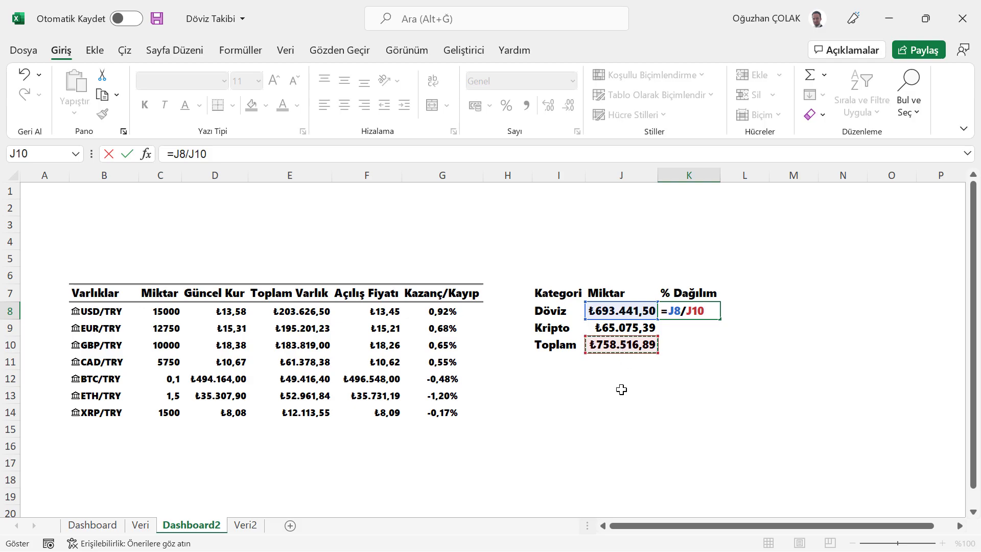
{"action": "key", "text": "Return"}
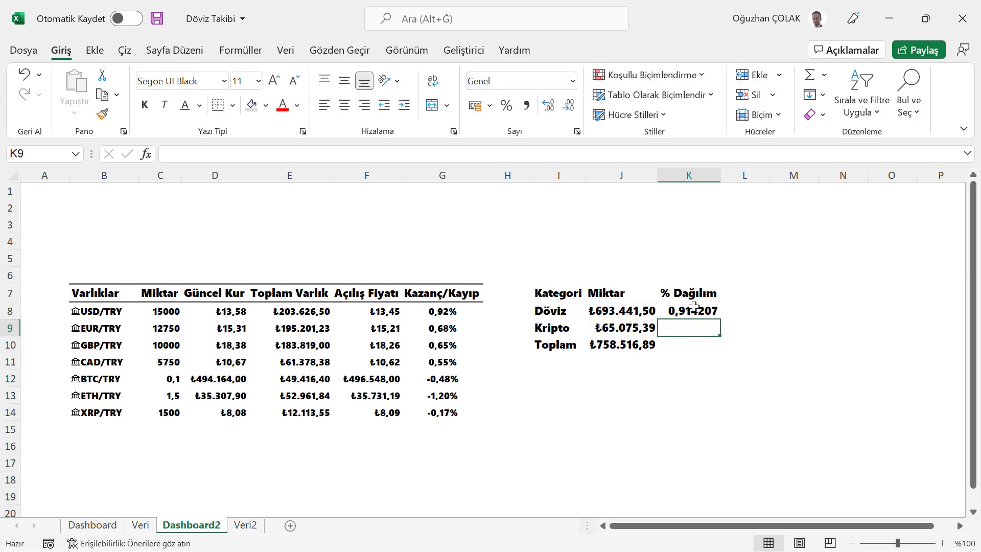
{"action": "key", "text": "Up"}
{"action": "left_click", "coordinate": [507, 106]}
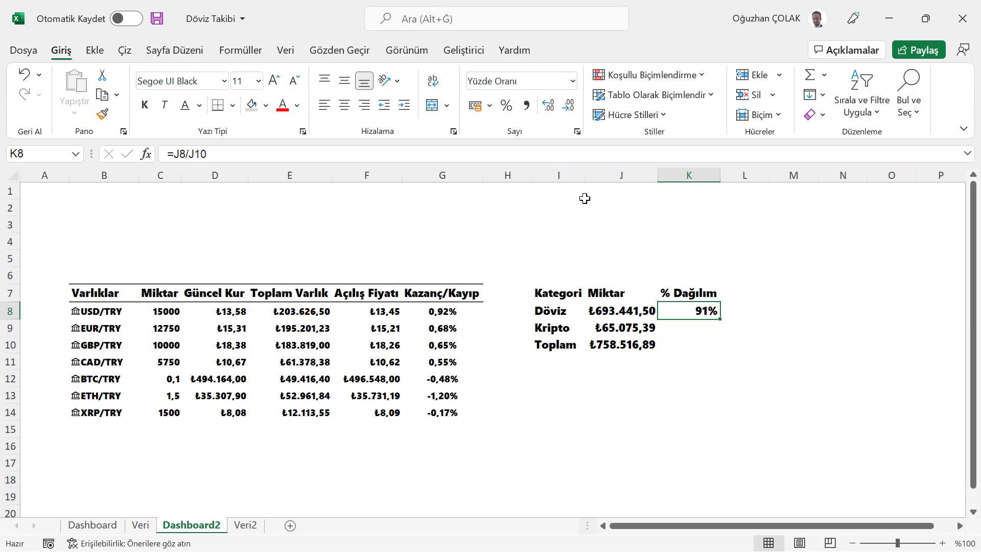
{"action": "left_click", "coordinate": [344, 106]}
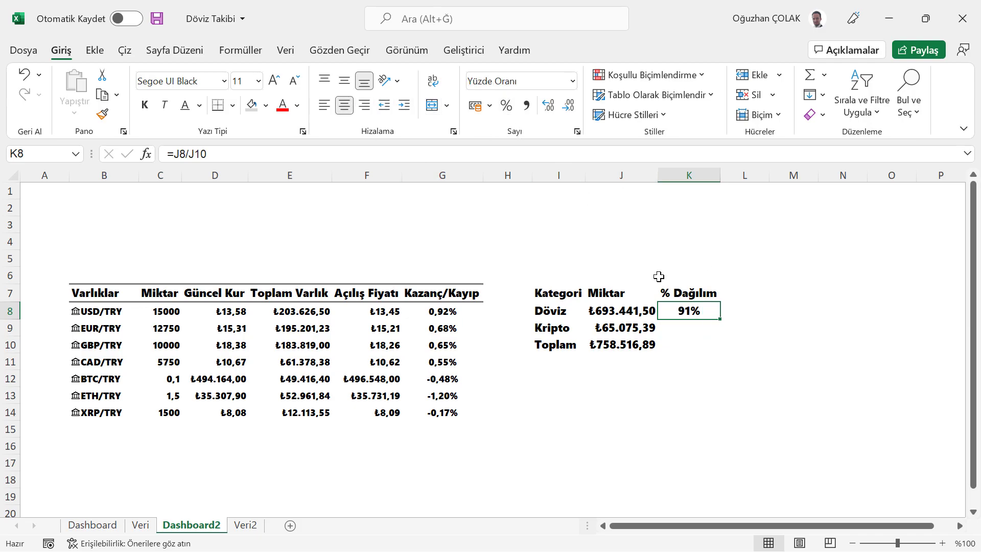
Enter =1-K8 in K9 and centre it, showing Kripto at 9%.
{"action": "left_click", "coordinate": [696, 329]}
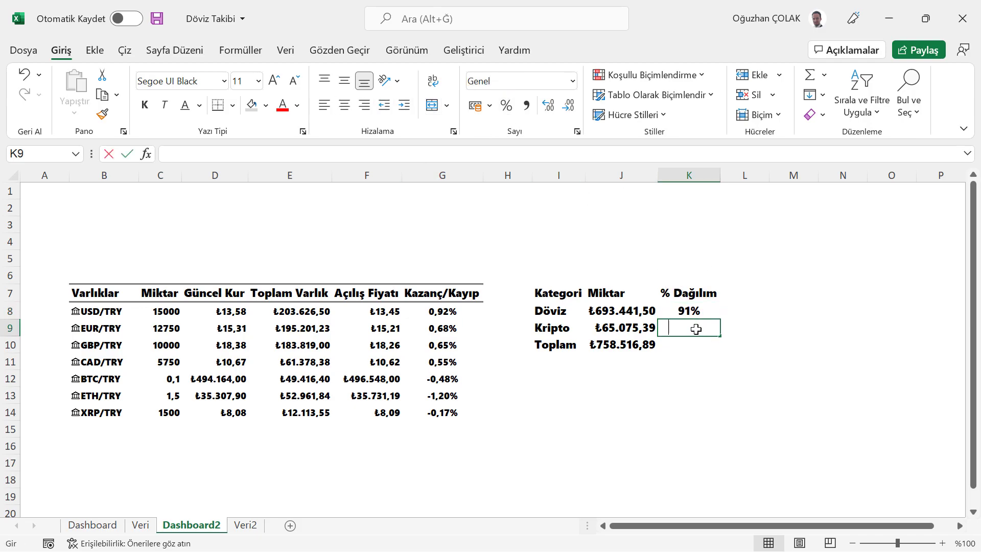
{"action": "type", "text": "=1-"}
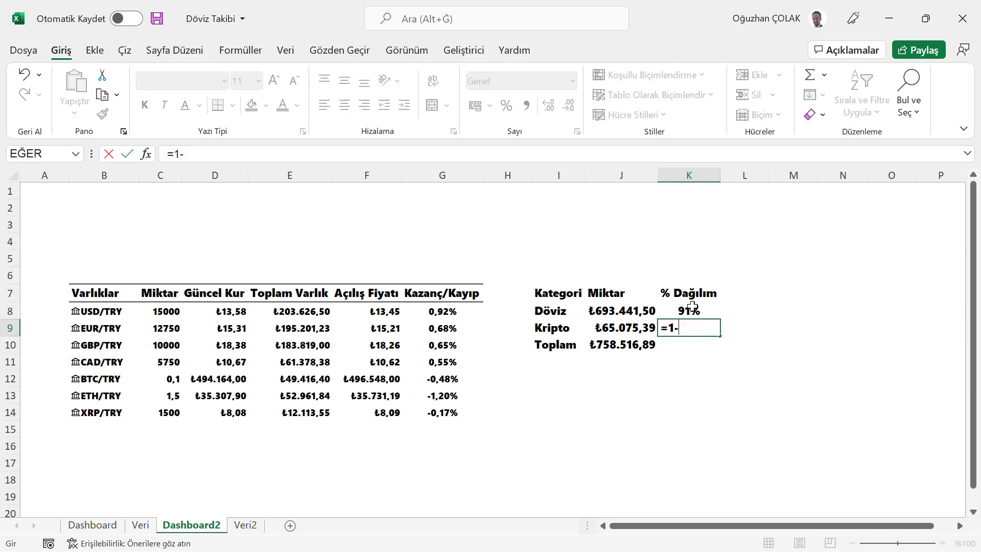
{"action": "left_click", "coordinate": [696, 311]}
{"action": "key", "text": "Return"}
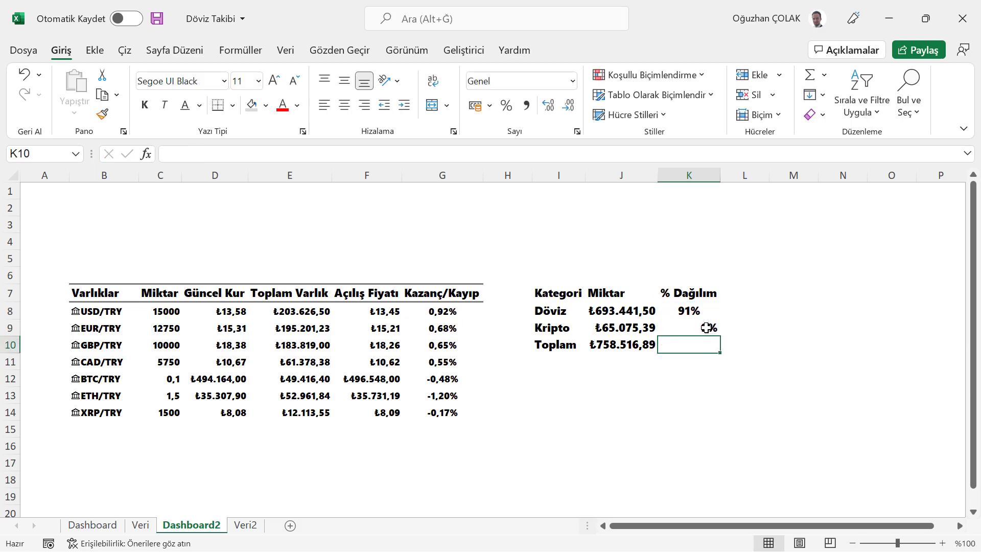
{"action": "left_click", "coordinate": [708, 328]}
{"action": "left_click", "coordinate": [344, 105]}
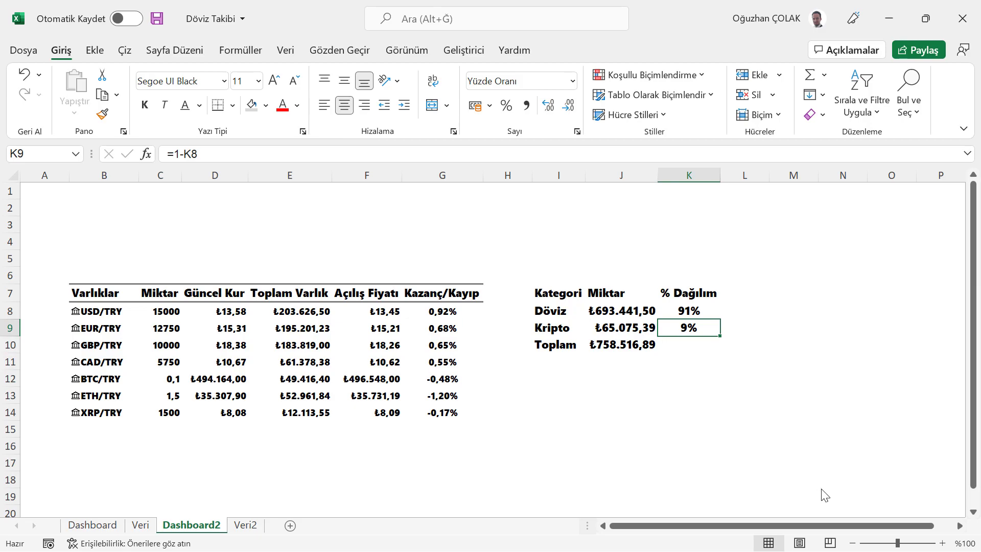
Paste Dashboard's TOPLAM row B19:G19 into Dashboard2 row 19 and autofit column F.
{"action": "left_click", "coordinate": [93, 525]}
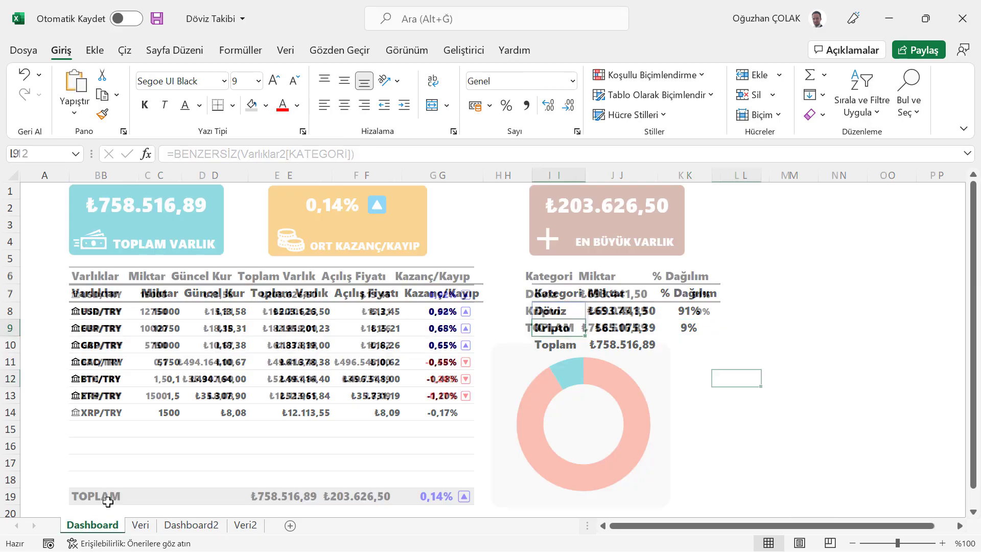
{"action": "left_click_drag", "start_coordinate": [108, 498], "coordinate": [465, 497]}
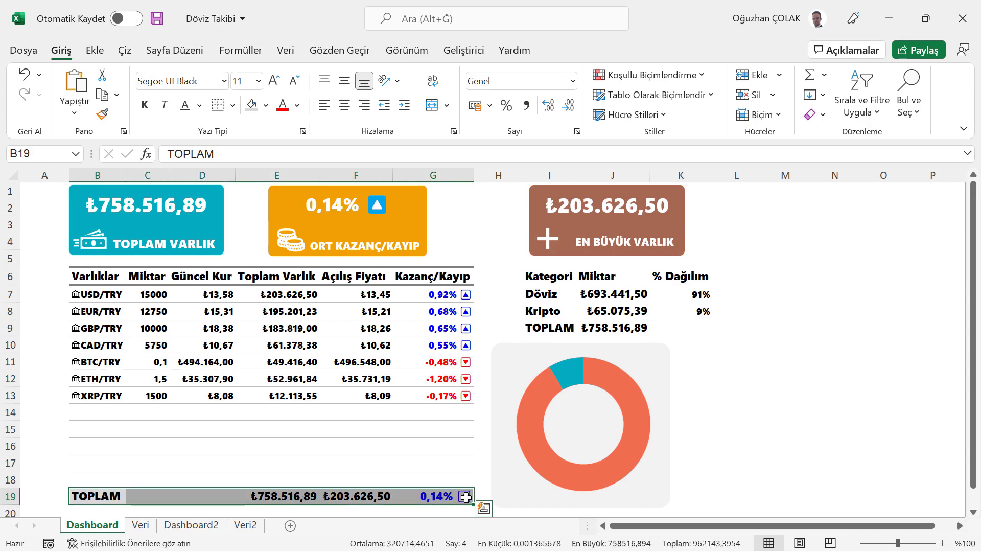
{"action": "key", "text": "ctrl+c"}
{"action": "left_click", "coordinate": [191, 525]}
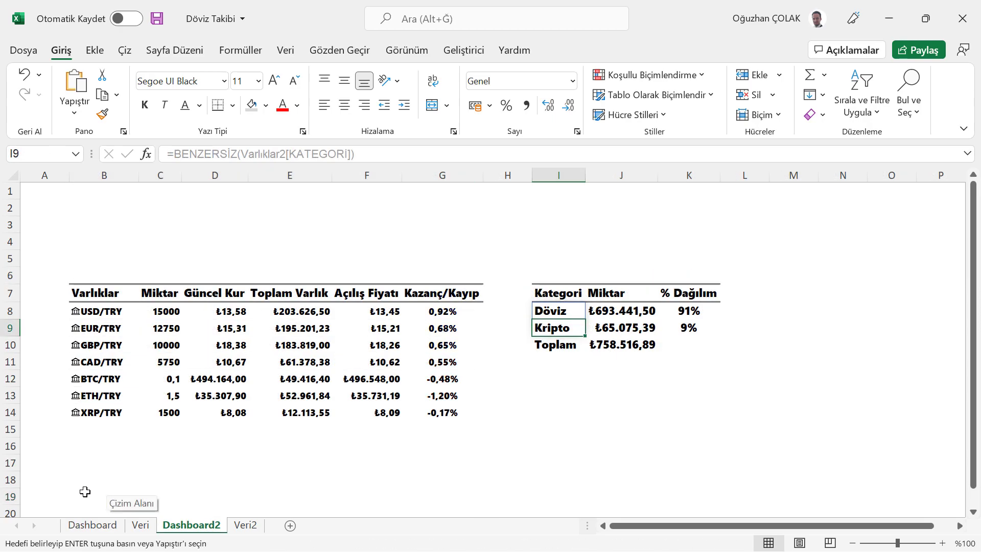
{"action": "left_click", "coordinate": [85, 492]}
{"action": "key", "text": "ctrl+v"}
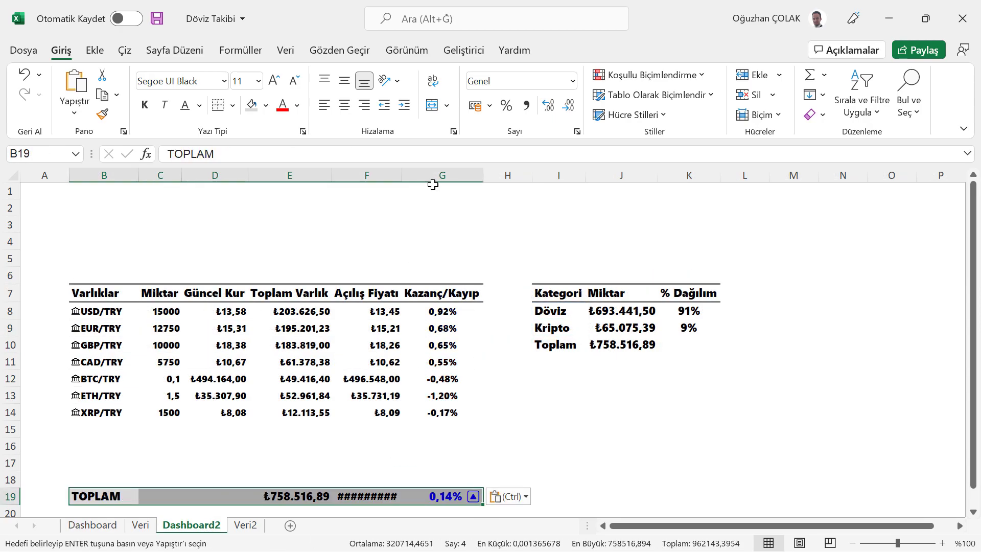
{"action": "double_click", "coordinate": [402, 176]}
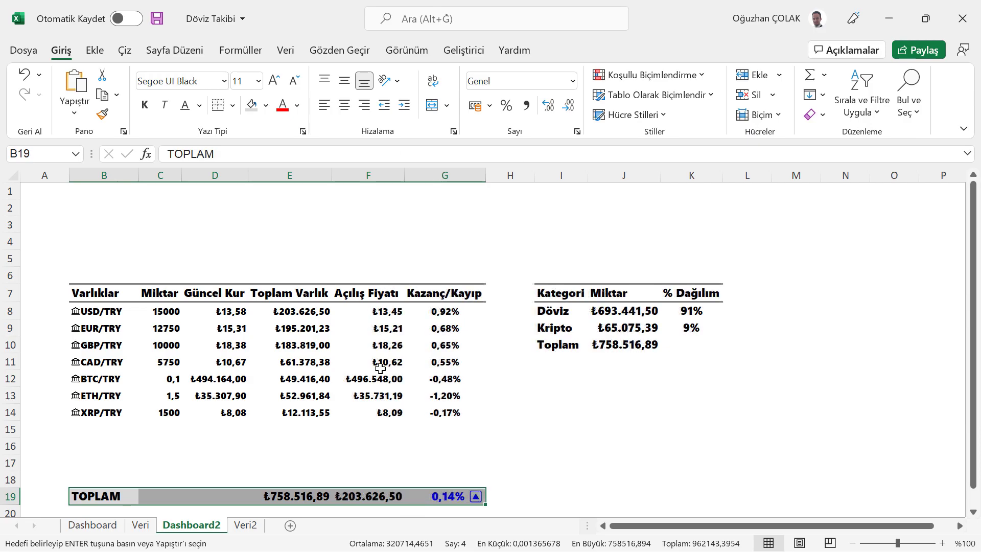
Check the E19 TOPLA(E7:E18) total, then select the TOPLAM label cells B19:D19.
{"action": "double_click", "coordinate": [286, 493]}
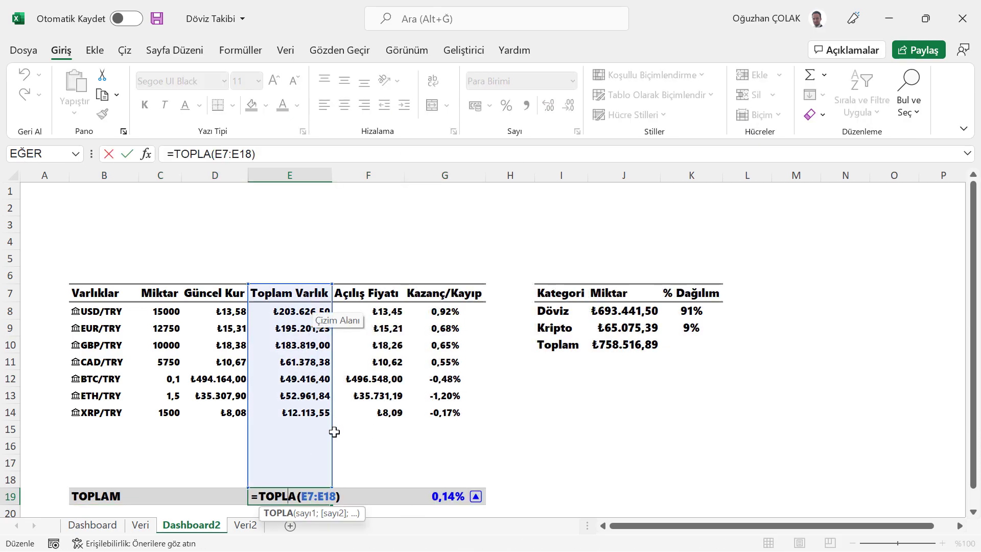
{"action": "key", "text": "Return"}
{"action": "key", "text": "Up"}
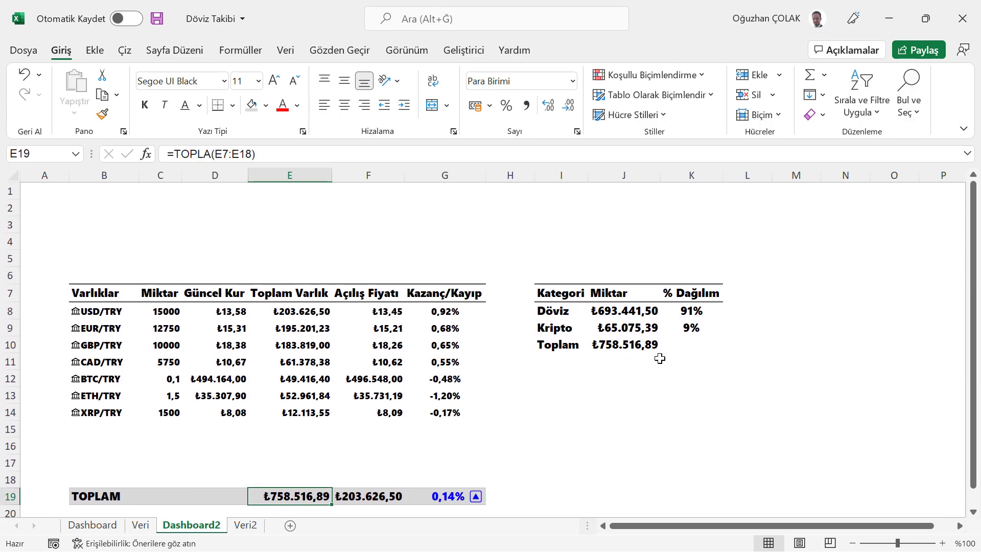
{"action": "left_click", "coordinate": [639, 345]}
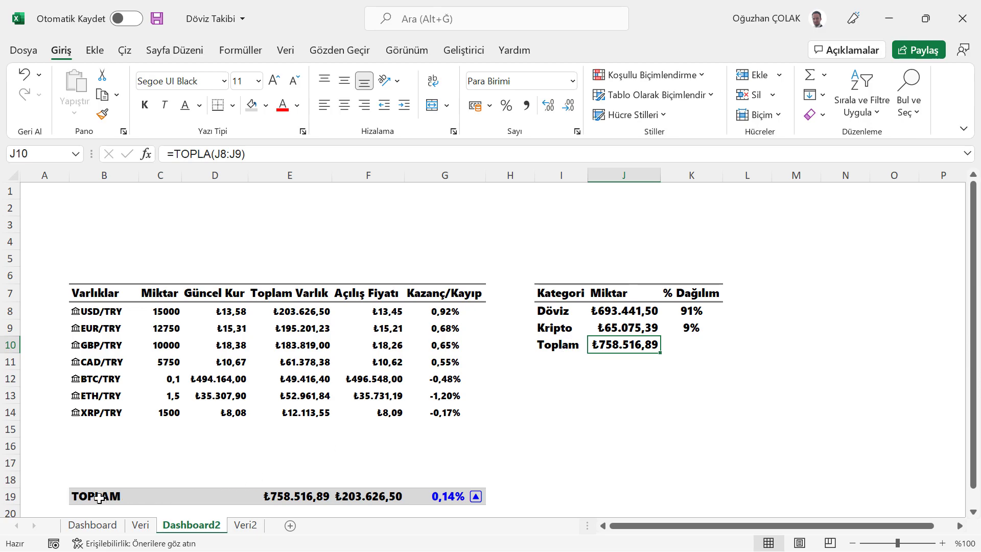
{"action": "left_click_drag", "start_coordinate": [99, 499], "coordinate": [210, 499]}
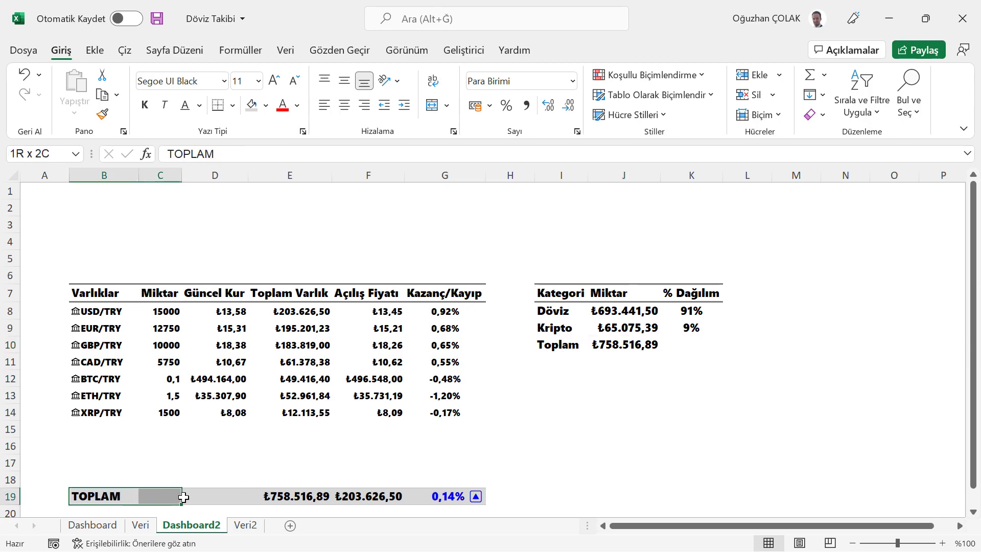
Copy the B19:D19 grey styling onto the Toplam row I10:K10 with Format Painter.
{"action": "left_click", "coordinate": [102, 116]}
{"action": "left_click_drag", "start_coordinate": [562, 345], "coordinate": [704, 343]}
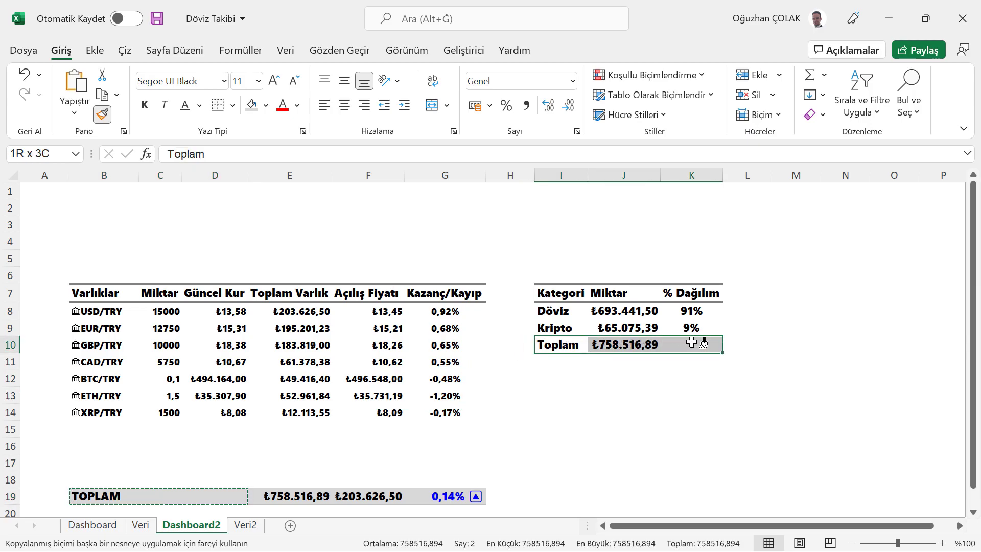
{"action": "left_click", "coordinate": [619, 363]}
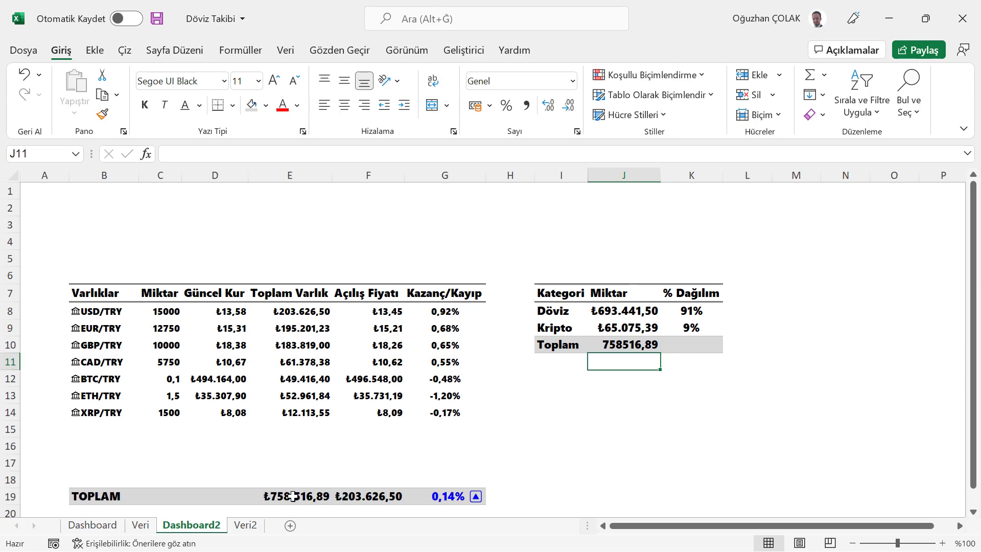
Inspect F19's BÜYÜK(E7:E18;1) formula showing ₺203.626,50, leaving it unchanged.
{"action": "left_click", "coordinate": [369, 495]}
{"action": "double_click", "coordinate": [373, 494]}
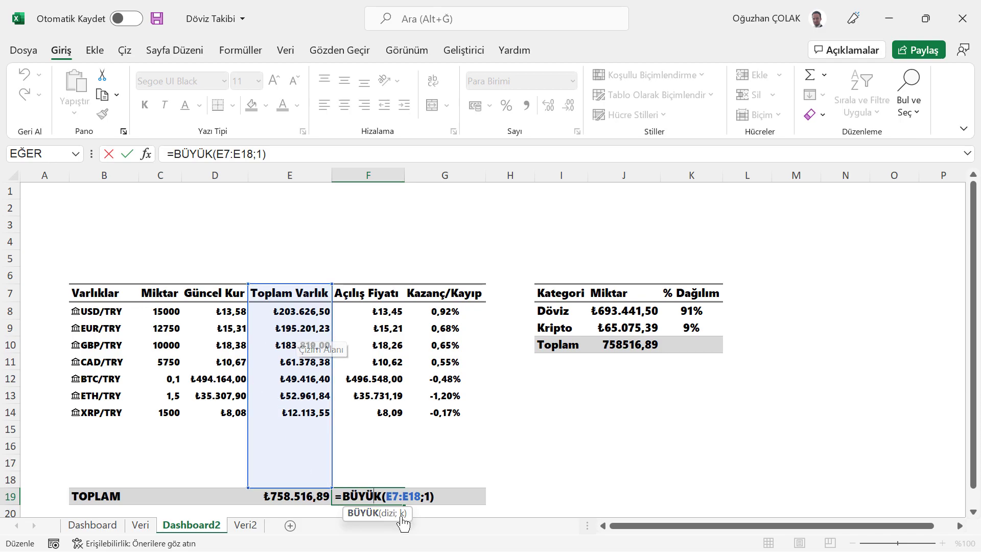
{"action": "key", "text": "Escape"}
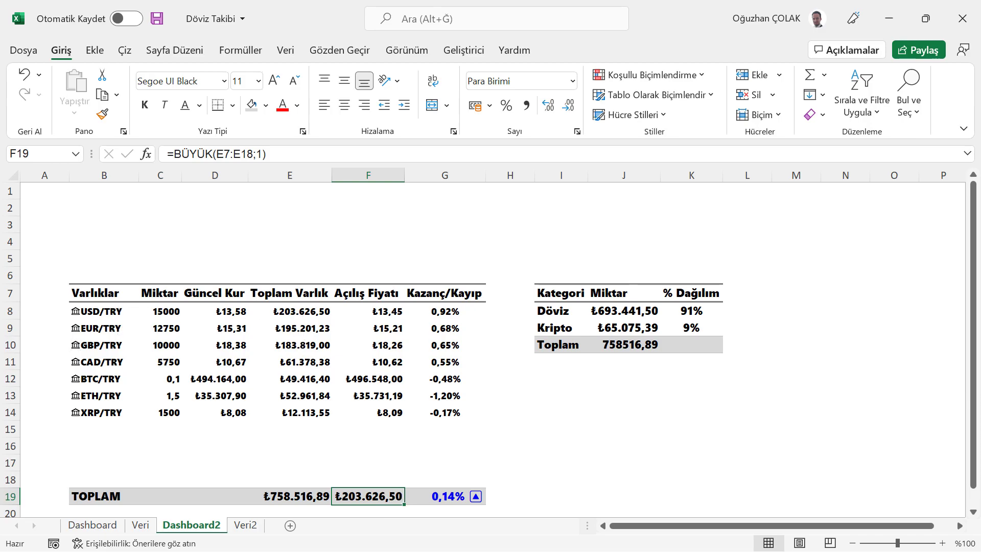
Draw a rounded rectangle above the asset table on Dashboard2.
{"action": "left_click", "coordinate": [94, 50]}
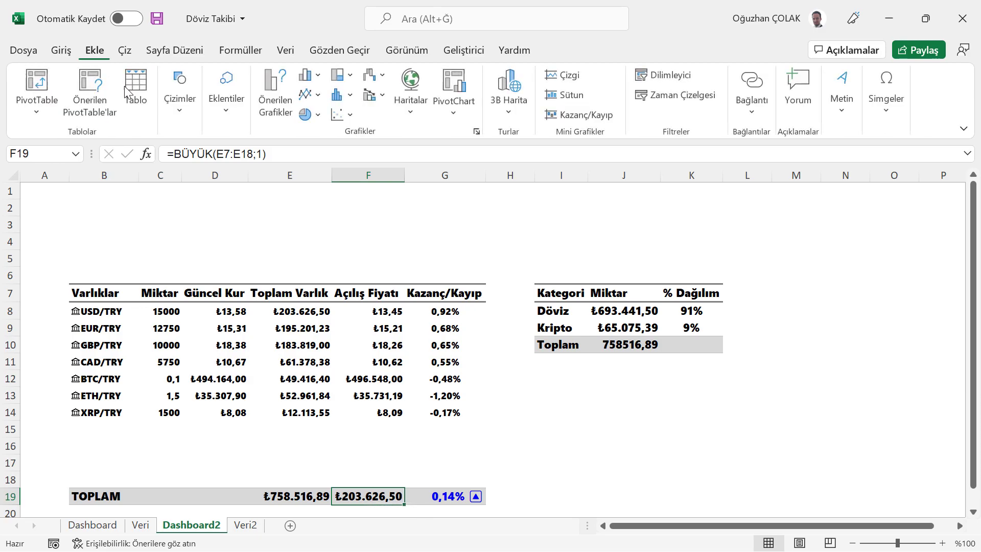
{"action": "left_click", "coordinate": [180, 104]}
{"action": "left_click", "coordinate": [219, 183]}
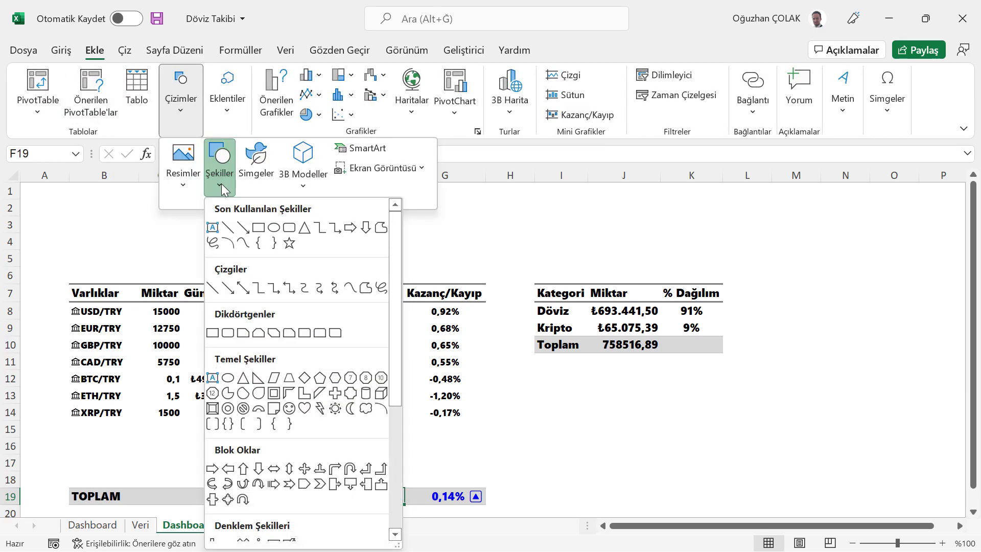
{"action": "left_click", "coordinate": [293, 231]}
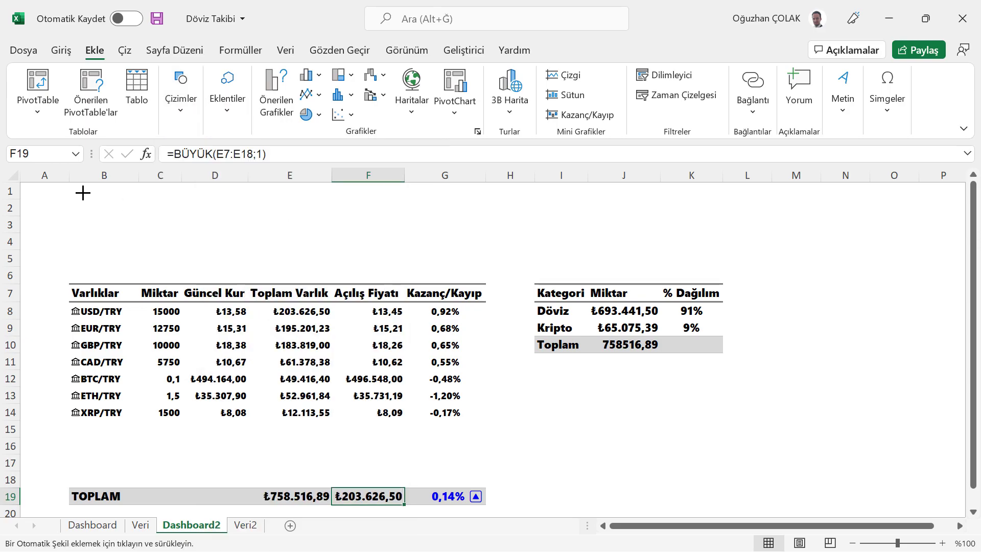
{"action": "left_click_drag", "start_coordinate": [83, 192], "coordinate": [224, 270]}
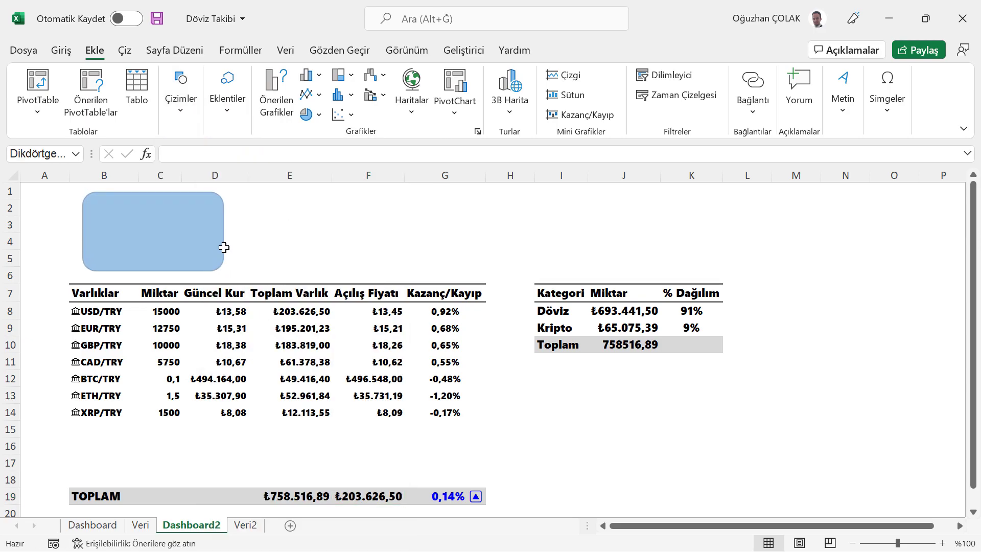
{"action": "left_click_drag", "start_coordinate": [225, 220], "coordinate": [215, 218]}
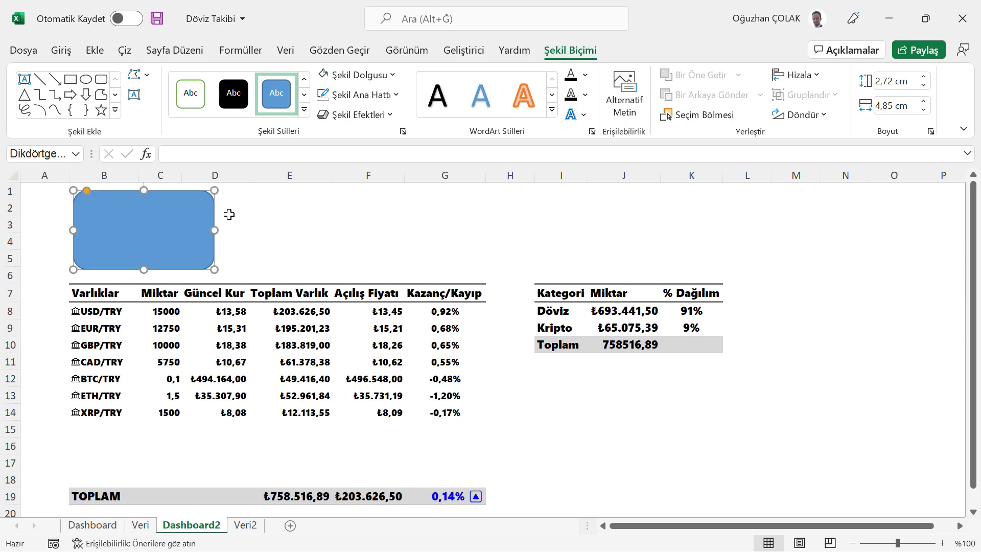
Give the card no outline and a teal fill, make it taller, and show the Dashboard sheet.
{"action": "left_click", "coordinate": [396, 96]}
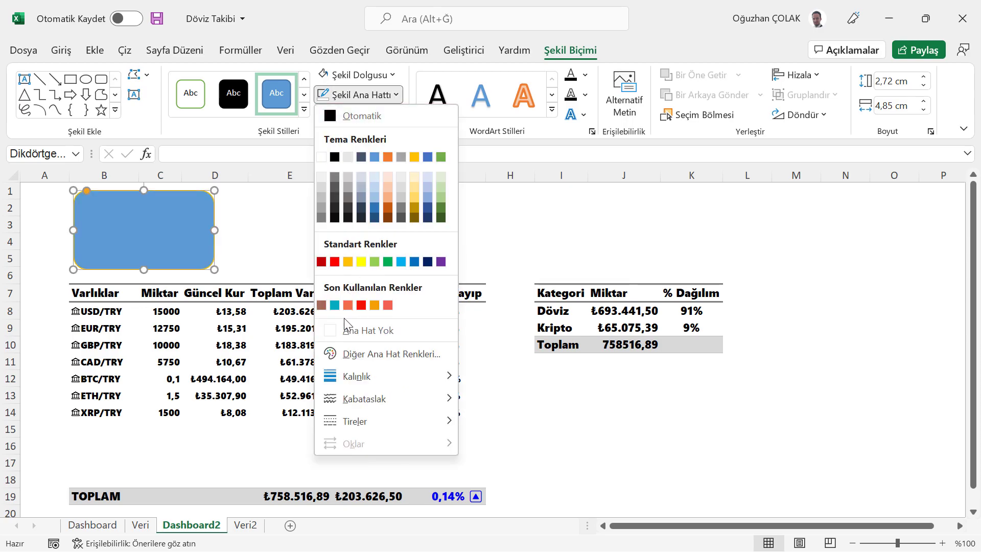
{"action": "left_click", "coordinate": [353, 330]}
{"action": "left_click", "coordinate": [388, 77]}
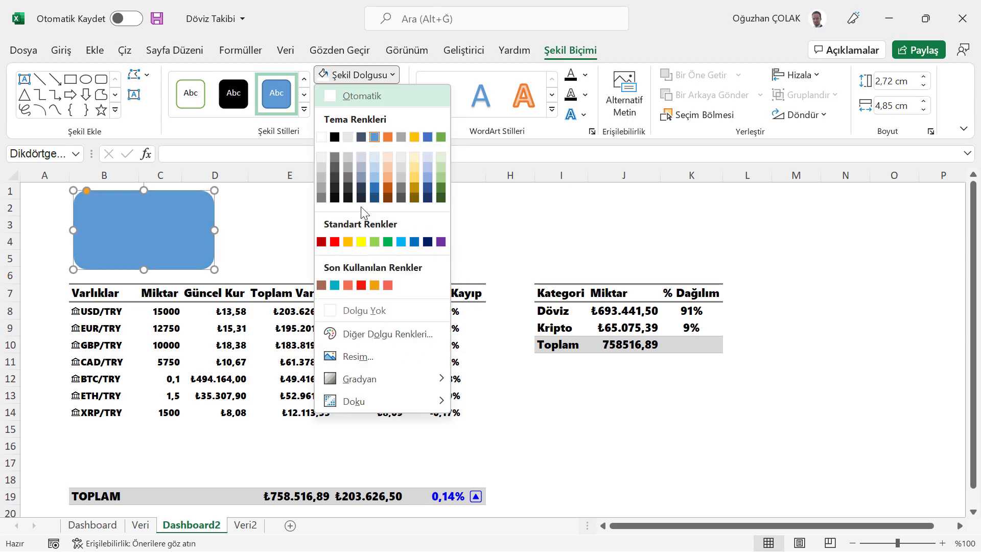
{"action": "left_click", "coordinate": [336, 286]}
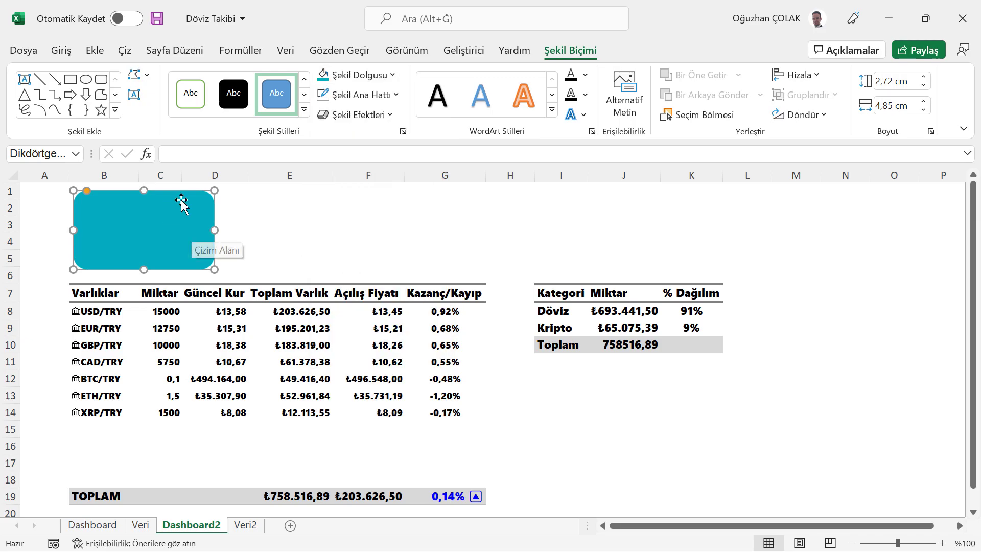
{"action": "left_click_drag", "start_coordinate": [145, 190], "coordinate": [145, 188]}
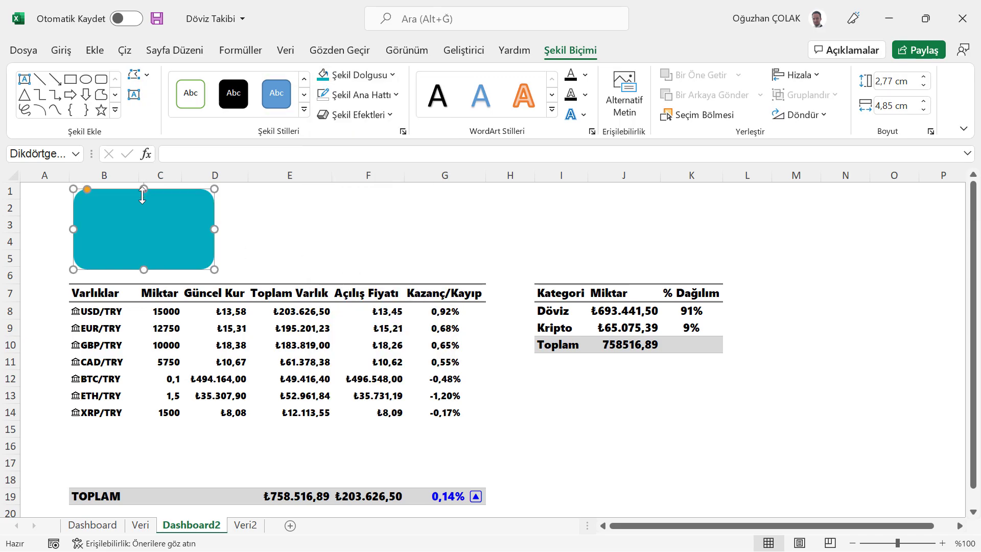
{"action": "left_click_drag", "start_coordinate": [144, 270], "coordinate": [143, 277]}
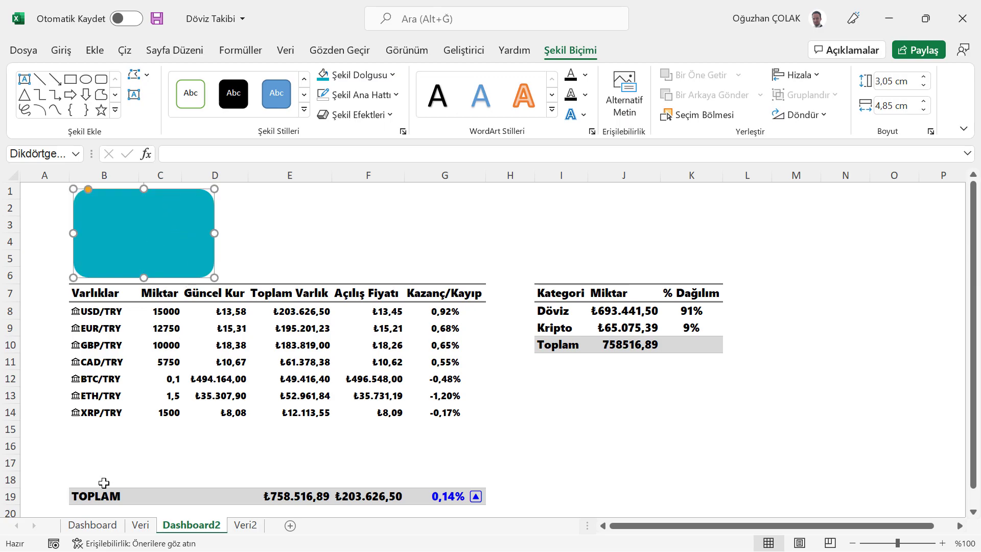
{"action": "left_click", "coordinate": [92, 525]}
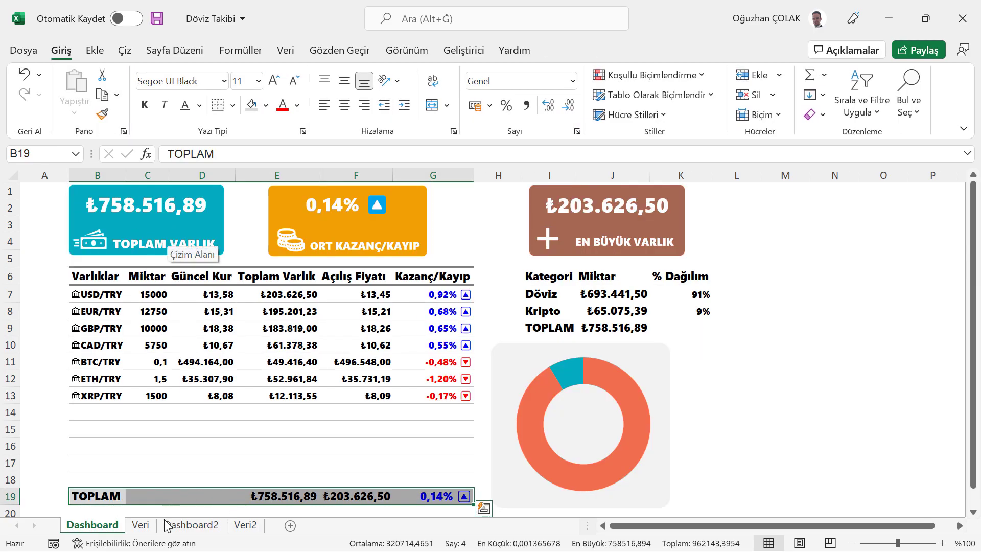
Insert the banknotes icon found by searching 'para' and move it onto the teal card.
{"action": "left_click", "coordinate": [141, 525]}
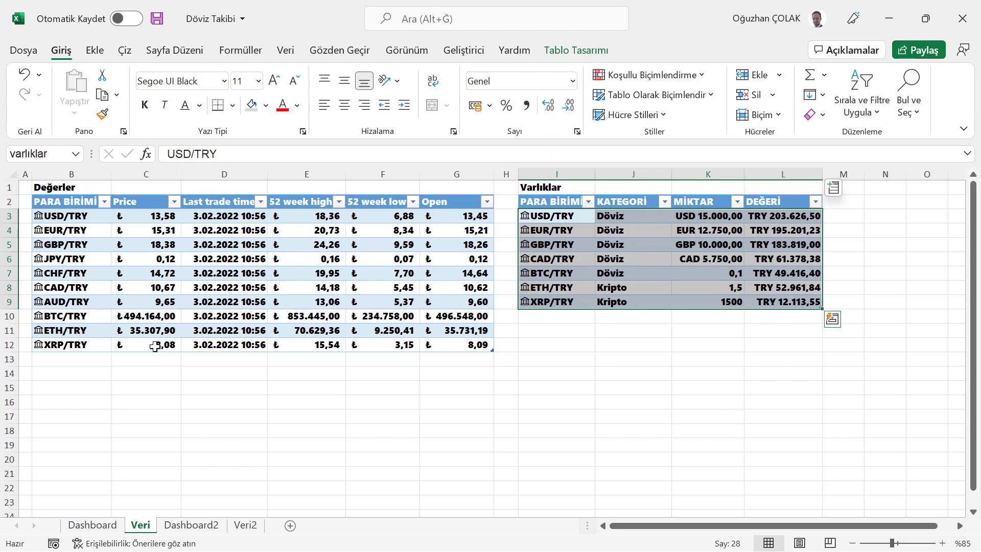
{"action": "left_click", "coordinate": [191, 525]}
{"action": "left_click", "coordinate": [94, 51]}
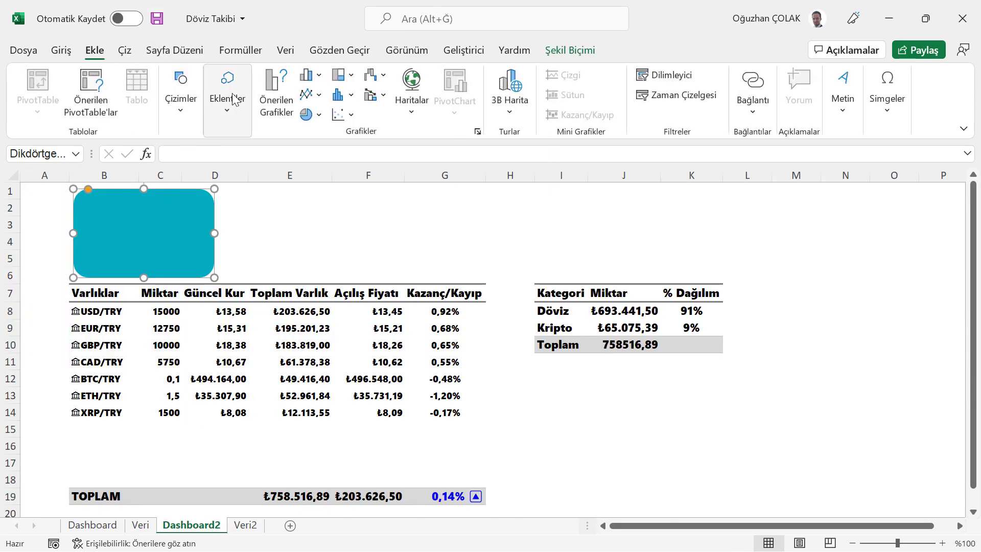
{"action": "left_click", "coordinate": [182, 109]}
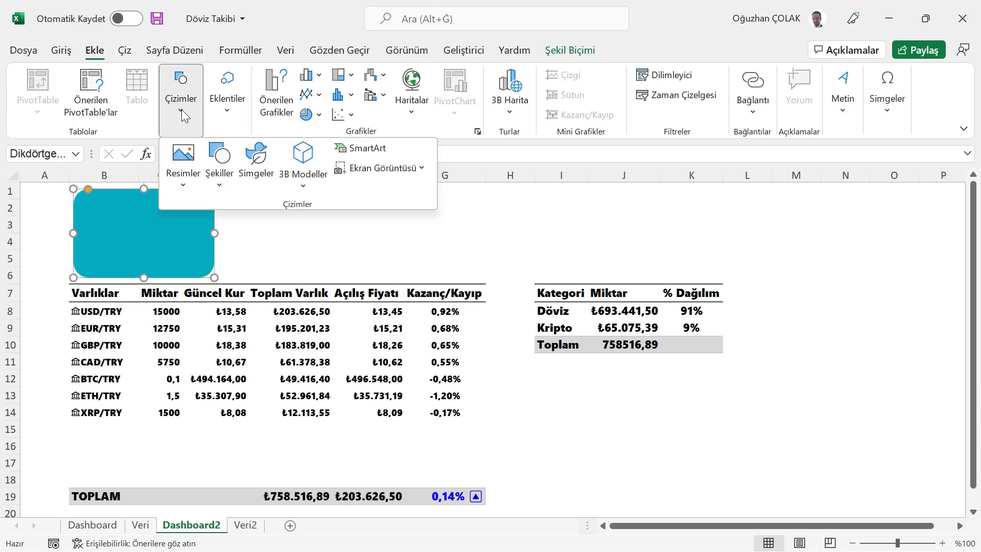
{"action": "left_click", "coordinate": [261, 172]}
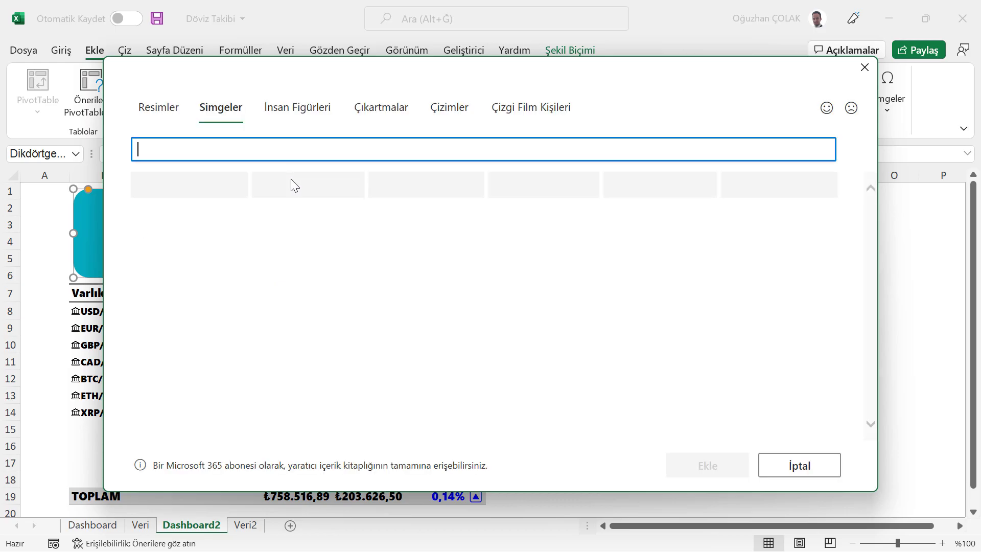
{"action": "type", "text": "para"}
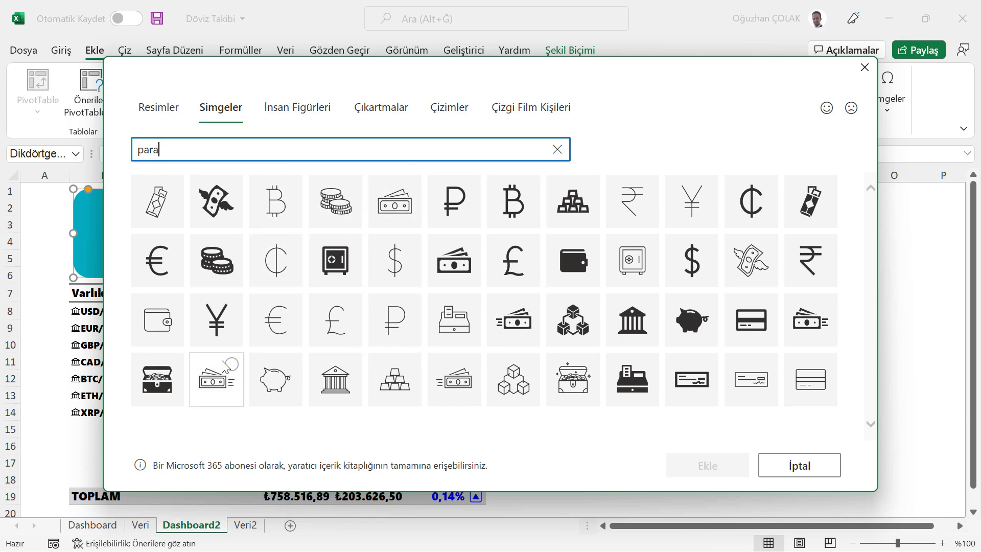
{"action": "left_click", "coordinate": [514, 319]}
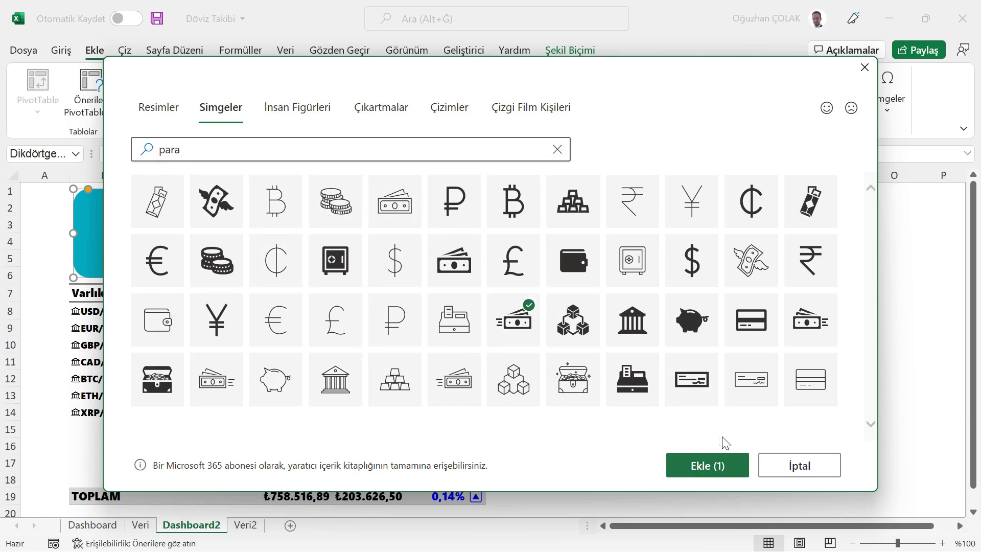
{"action": "left_click", "coordinate": [723, 458]}
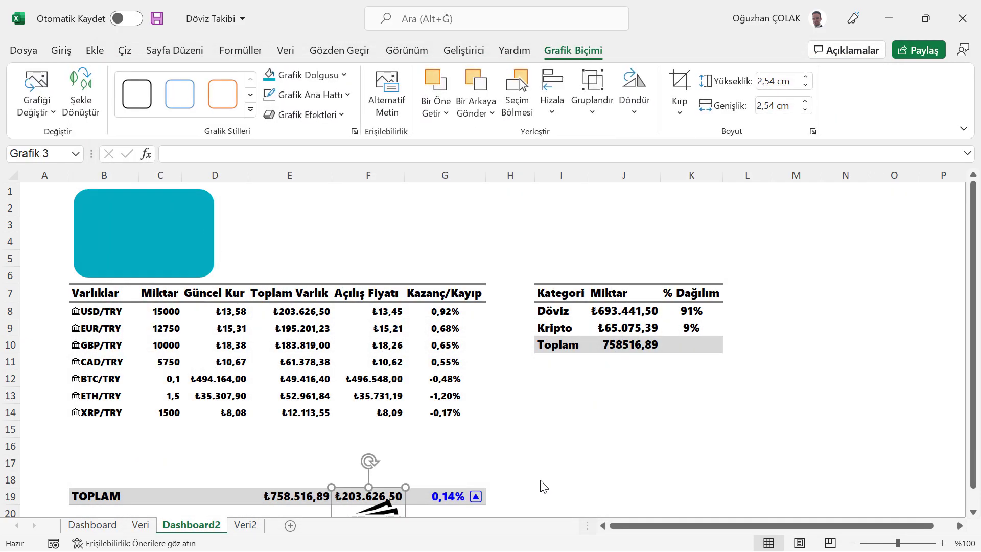
{"action": "left_click", "coordinate": [376, 503]}
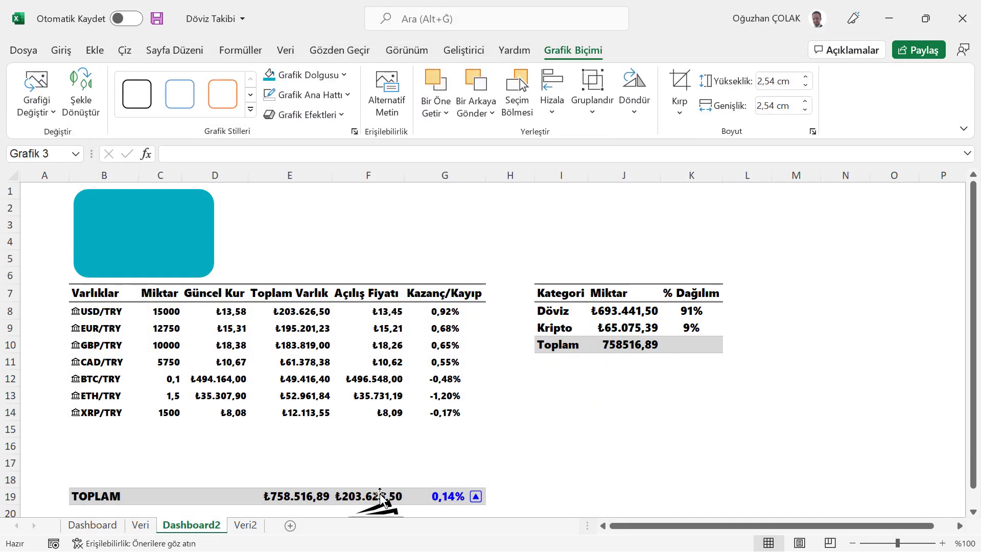
{"action": "mouse_move", "coordinate": [371, 483]}
{"action": "left_mouse_down"}
{"action": "mouse_move", "coordinate": [141, 221]}
{"action": "mouse_move", "coordinate": [107, 257]}
{"action": "left_mouse_up"}
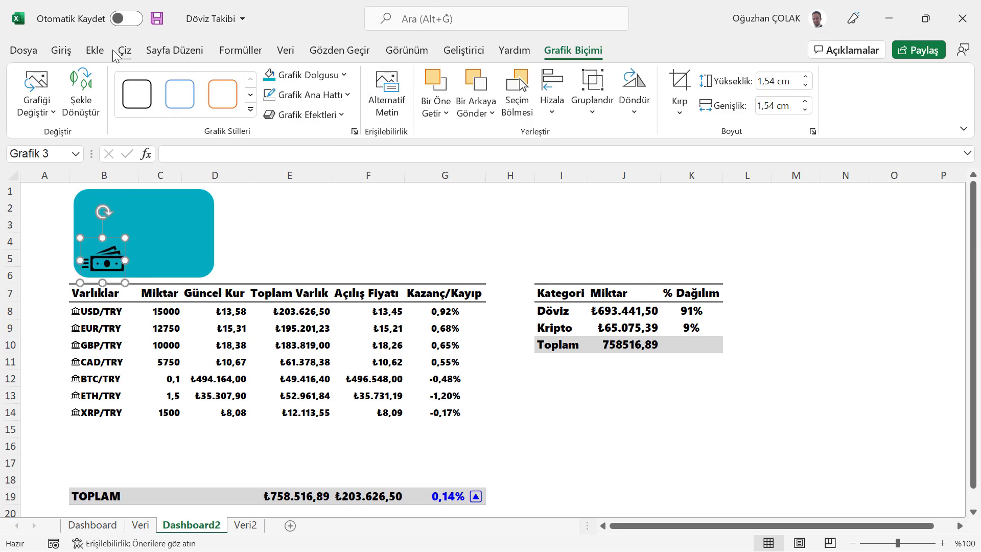
Add a 'Varlıklar' text box beside the money icon in Segoe UI Black font.
{"action": "left_click", "coordinate": [96, 51]}
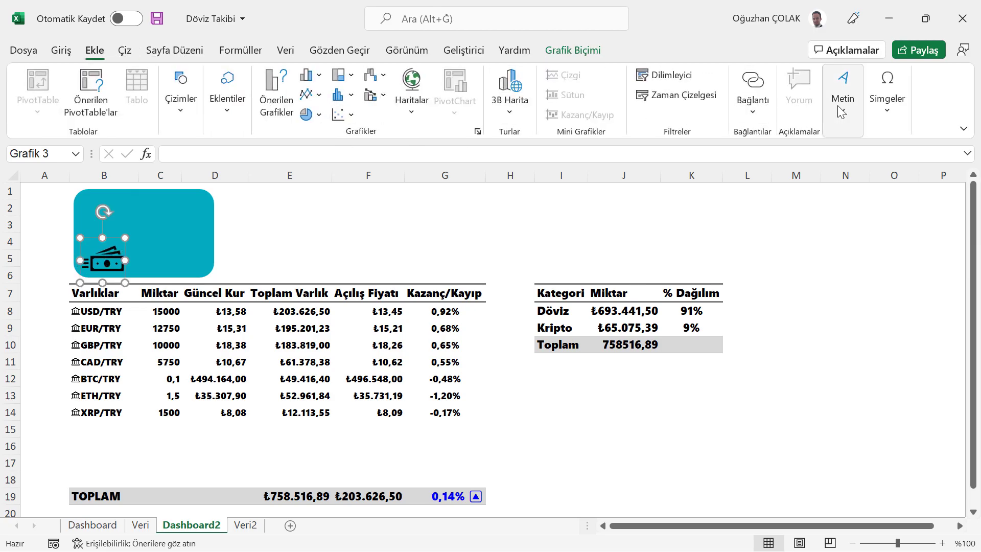
{"action": "left_click", "coordinate": [843, 128]}
{"action": "left_click", "coordinate": [801, 164]}
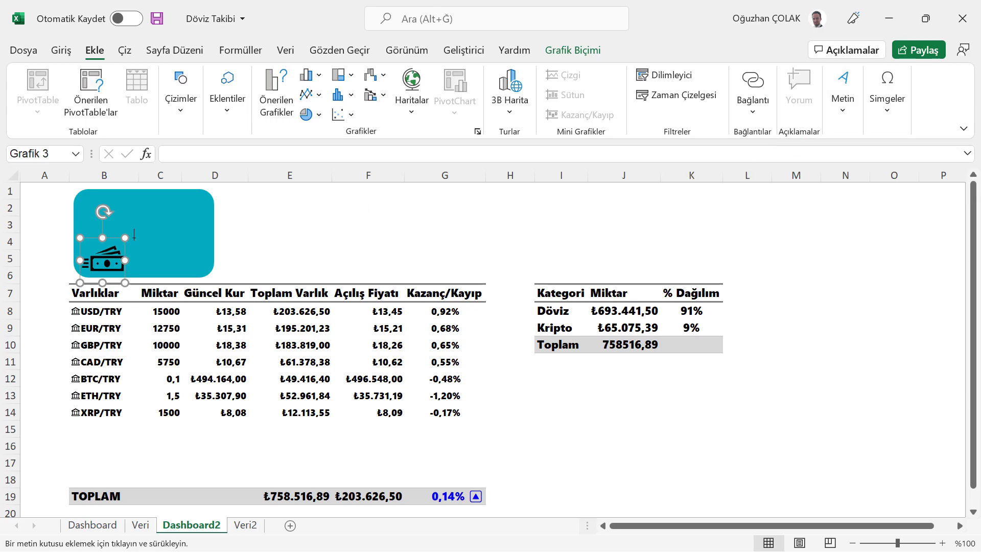
{"action": "left_click_drag", "start_coordinate": [137, 250], "coordinate": [207, 273]}
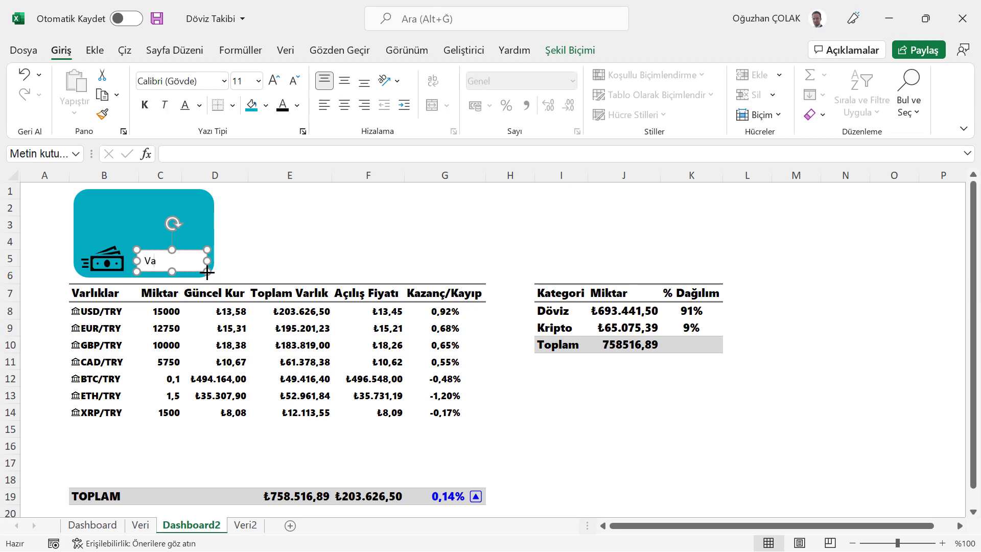
{"action": "key", "text": "Escape"}
{"action": "key", "text": "Escape"}
{"action": "left_click", "coordinate": [183, 257]}
{"action": "key", "text": "ctrl+y"}
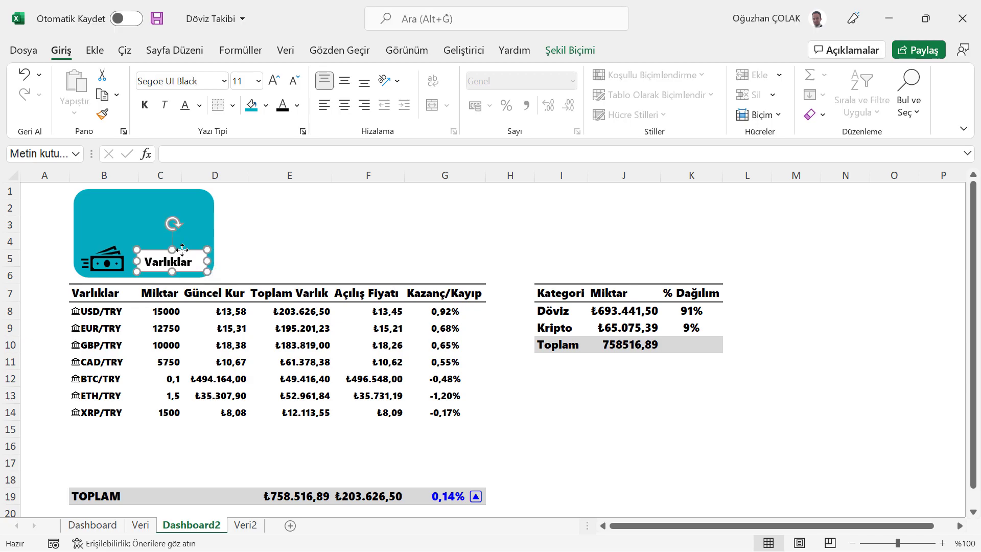
{"action": "left_click_drag", "start_coordinate": [183, 250], "coordinate": [181, 251]}
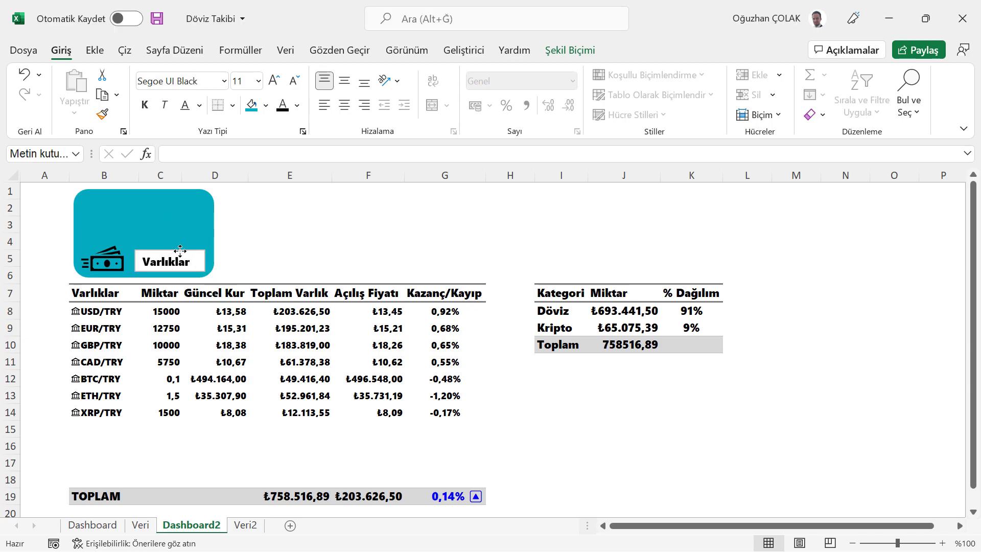
Give the Varlıklar text box a teal fill and no outline.
{"action": "left_click", "coordinate": [570, 50]}
{"action": "left_click", "coordinate": [392, 75]}
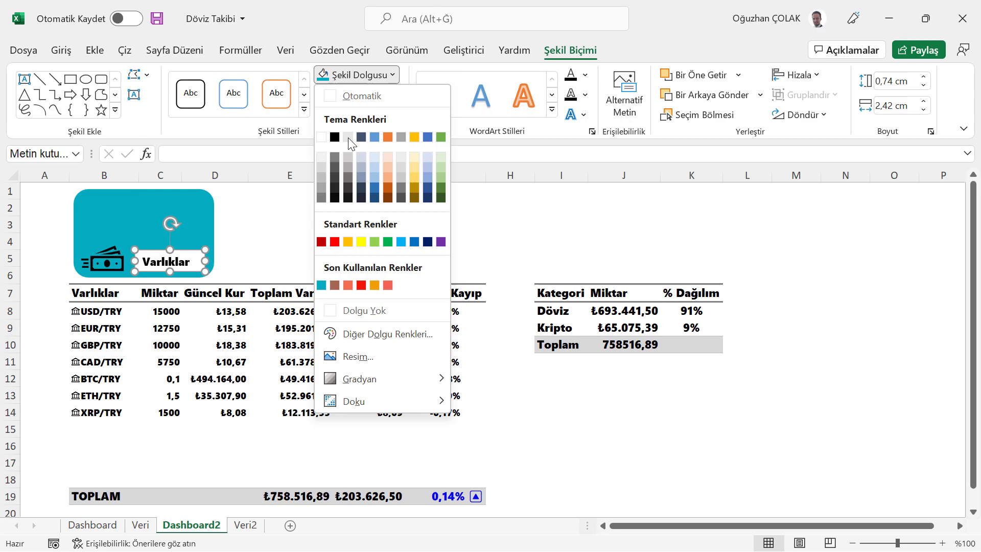
{"action": "left_click", "coordinate": [346, 282]}
{"action": "left_click", "coordinate": [395, 95]}
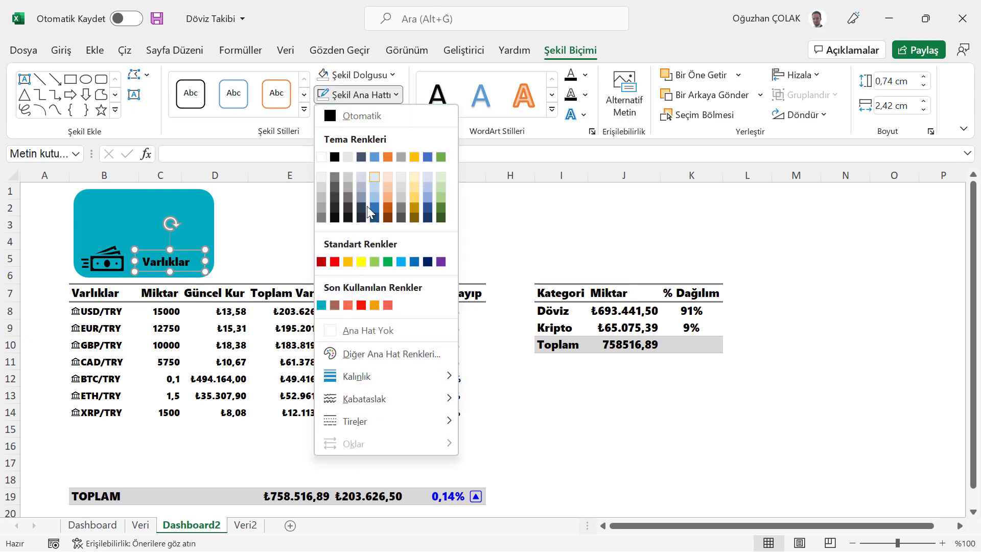
{"action": "left_click", "coordinate": [350, 328]}
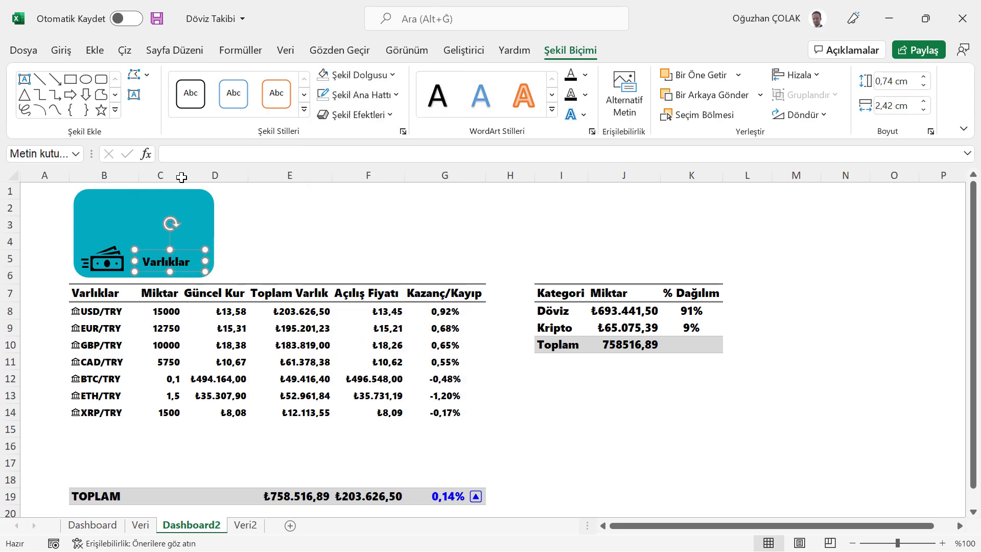
Enlarge the Varlıklar label to 14 pt and widen its box so it fits.
{"action": "left_click", "coordinate": [60, 50]}
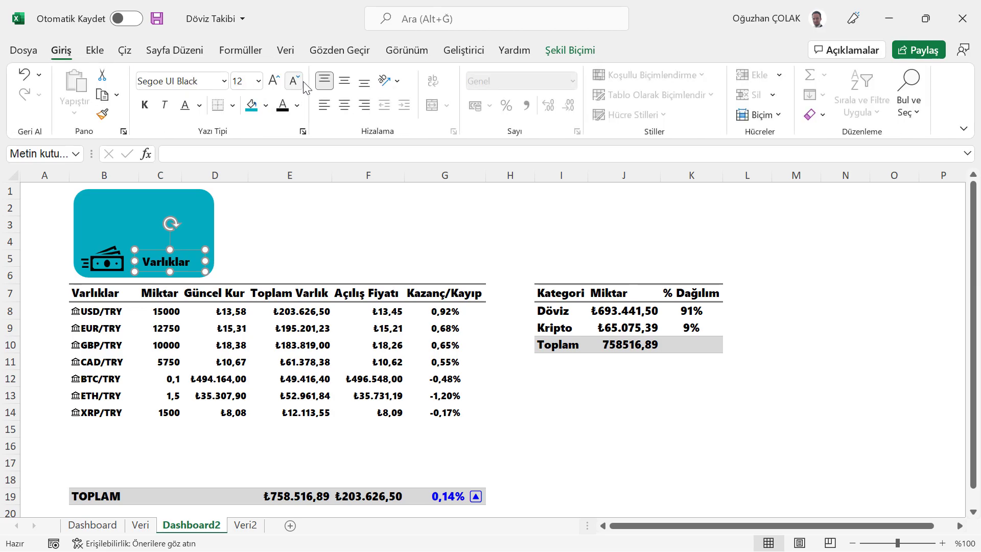
{"action": "left_click", "coordinate": [274, 81]}
{"action": "left_click", "coordinate": [274, 81]}
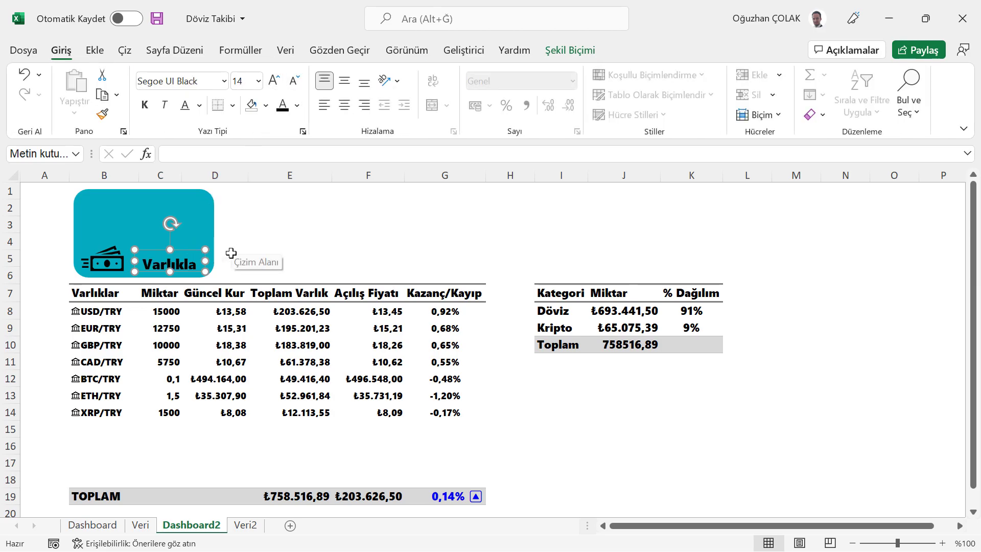
{"action": "left_click_drag", "start_coordinate": [134, 259], "coordinate": [126, 259]}
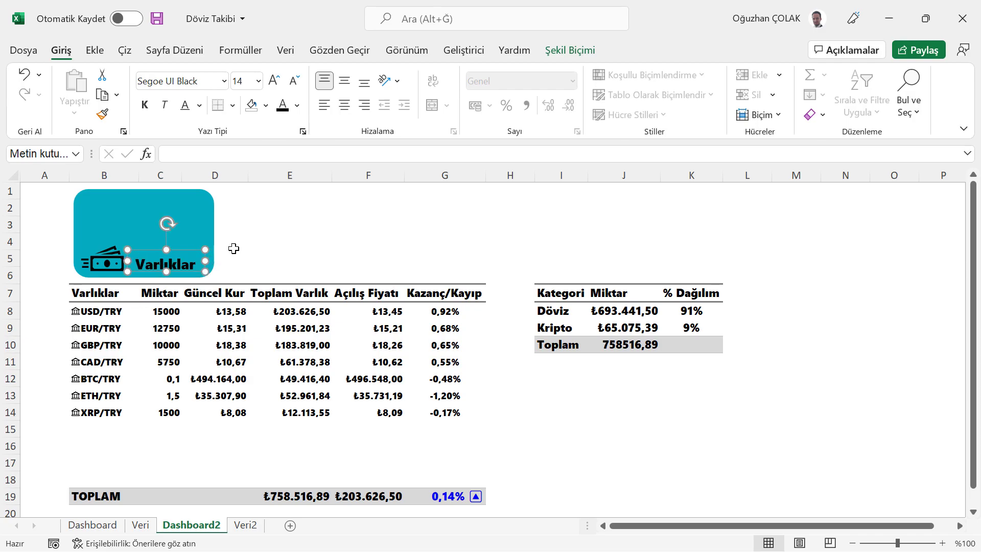
{"action": "left_click", "coordinate": [291, 242]}
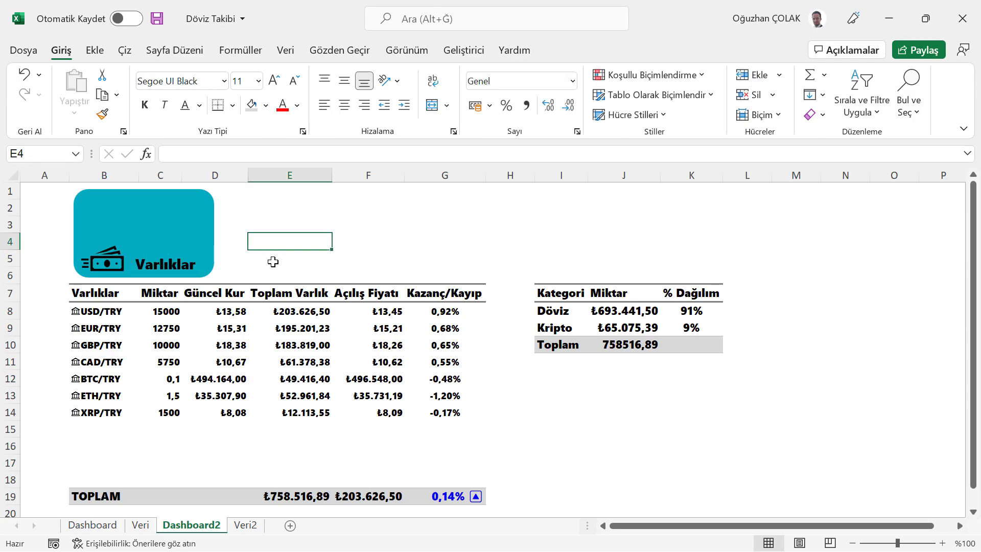
Link the teal card's text to the total in E19 with =$E$19.
{"action": "left_click", "coordinate": [137, 195]}
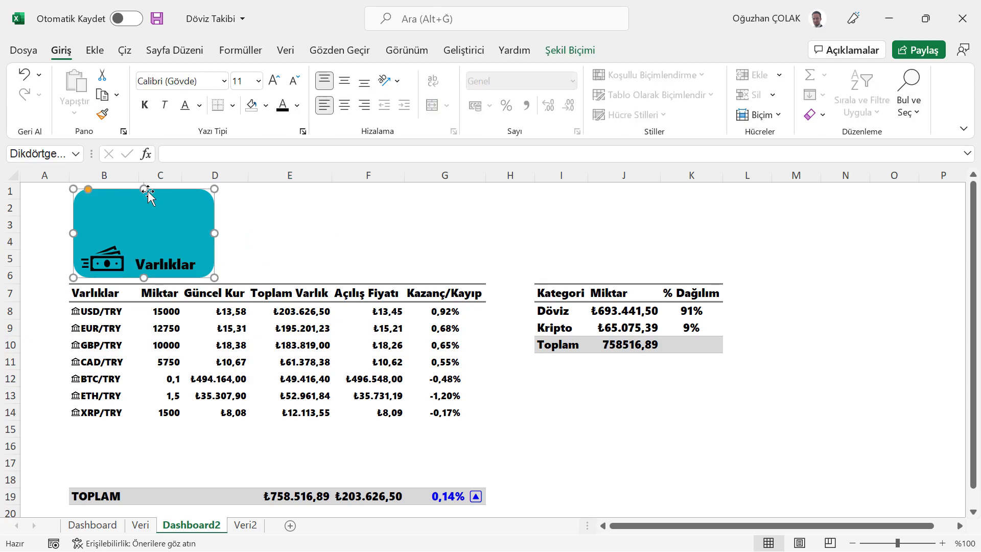
{"action": "left_click", "coordinate": [195, 153]}
{"action": "type", "text": "="}
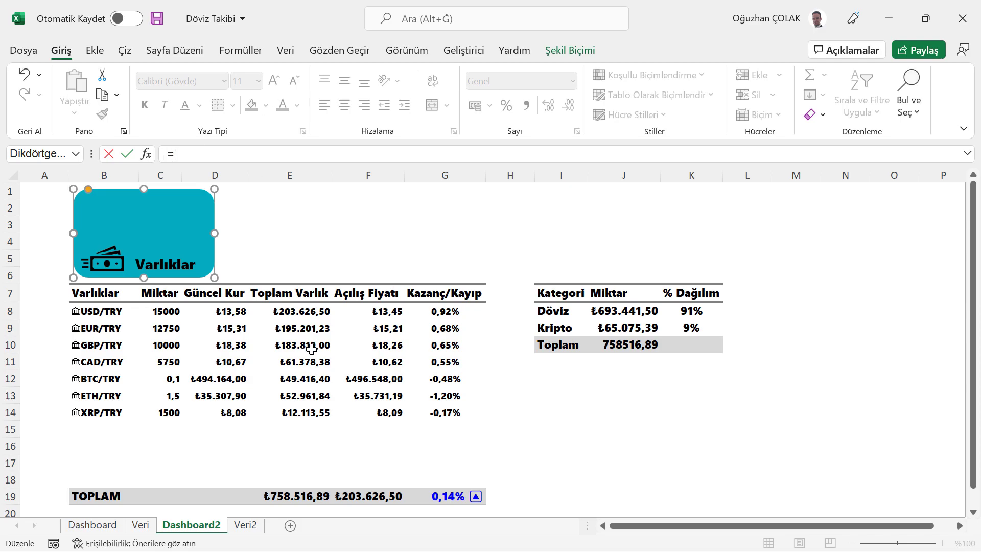
{"action": "left_click", "coordinate": [310, 496]}
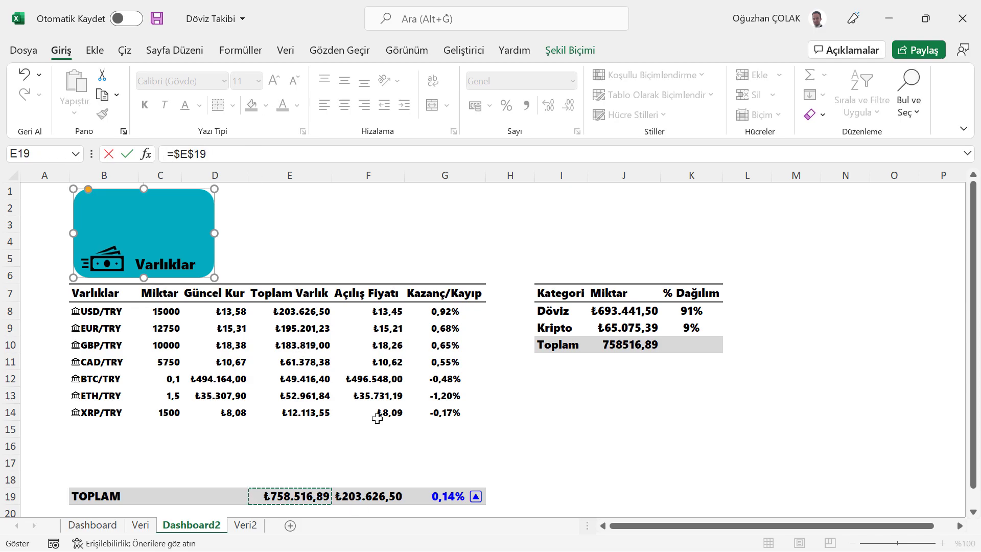
{"action": "key", "text": "Return"}
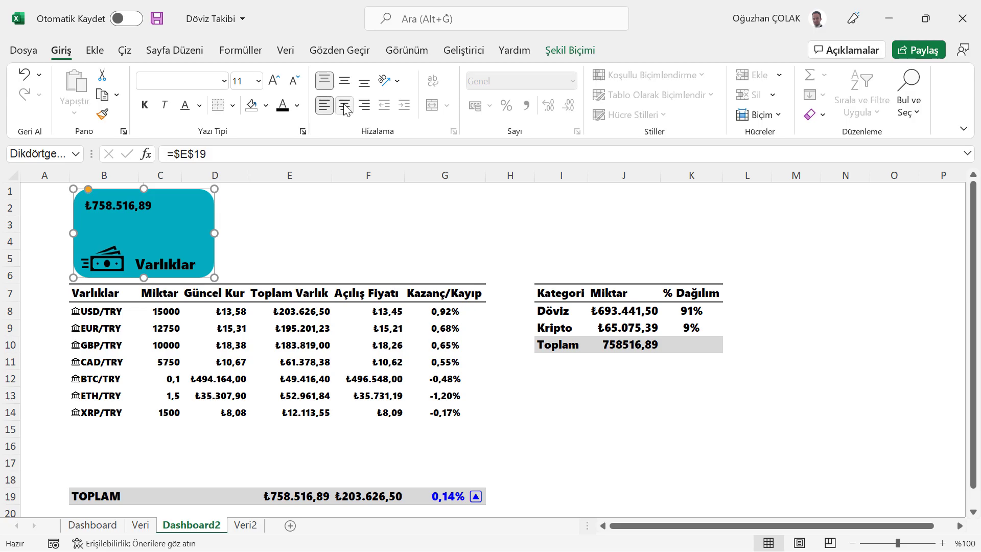
Centre the ₺758.516,89 value at 20 pt, widen the card, and reposition the Varlıklar label.
{"action": "left_click", "coordinate": [344, 105]}
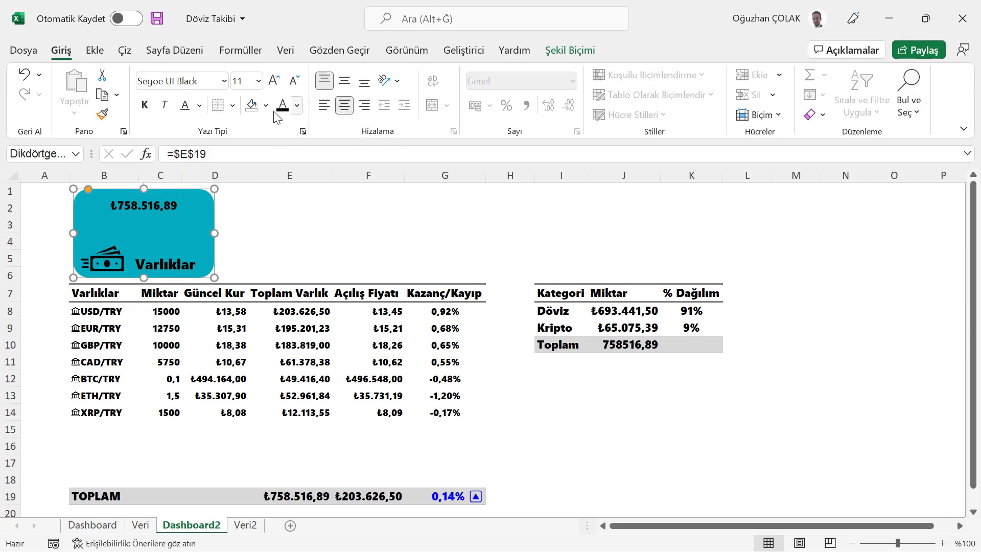
{"action": "left_click", "coordinate": [273, 81]}
{"action": "left_click", "coordinate": [274, 80]}
{"action": "left_click", "coordinate": [274, 81]}
{"action": "left_click", "coordinate": [273, 81]}
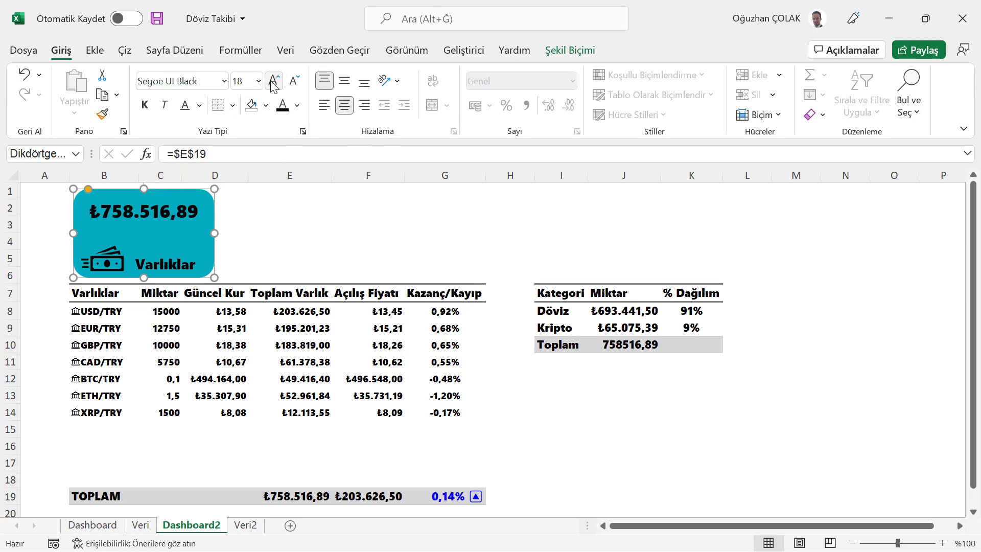
{"action": "left_click", "coordinate": [273, 81]}
{"action": "left_click_drag", "start_coordinate": [214, 233], "coordinate": [221, 234]}
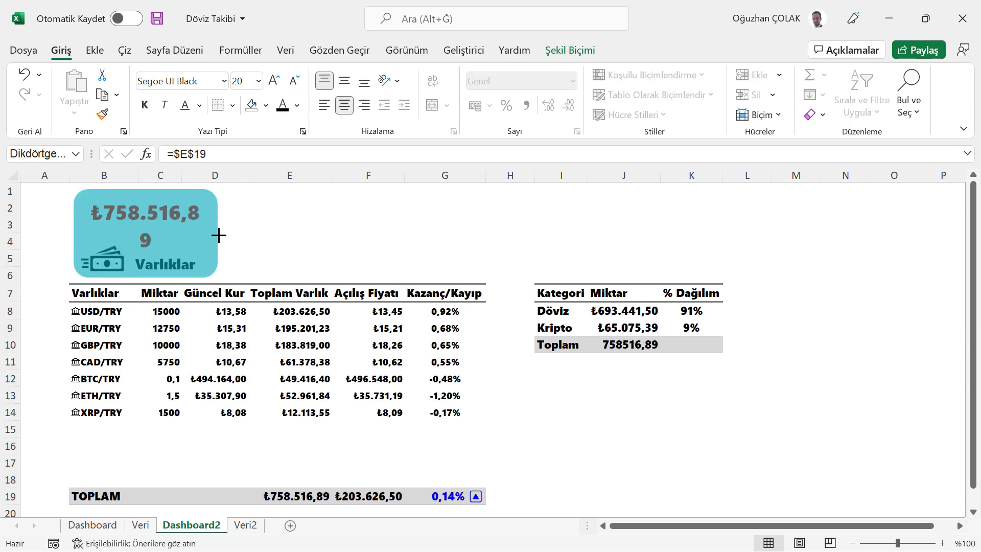
{"action": "left_click", "coordinate": [189, 252]}
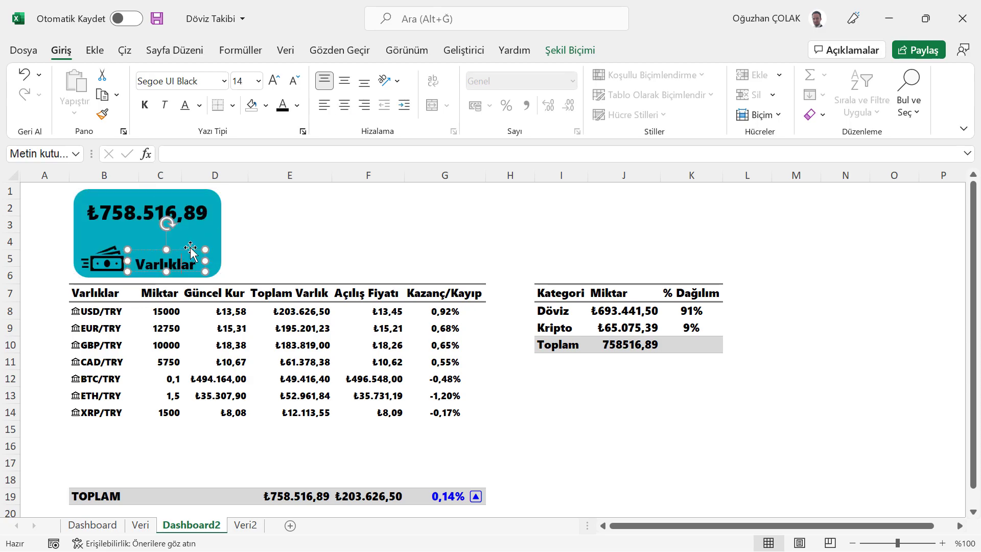
{"action": "left_click_drag", "start_coordinate": [191, 248], "coordinate": [198, 248]}
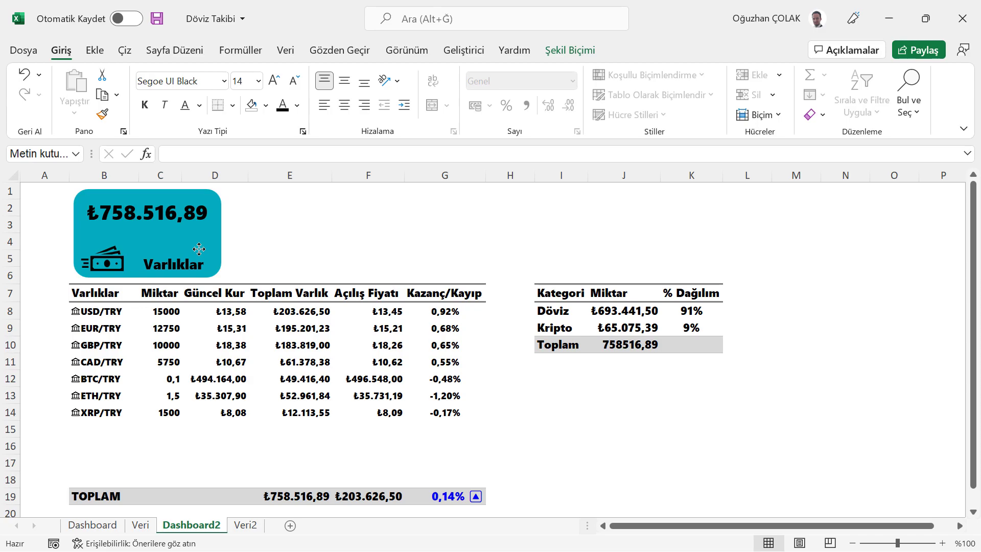
{"action": "left_click", "coordinate": [261, 206]}
Make the card's value text and the Varlıklar label text white.
{"action": "left_click", "coordinate": [176, 207]}
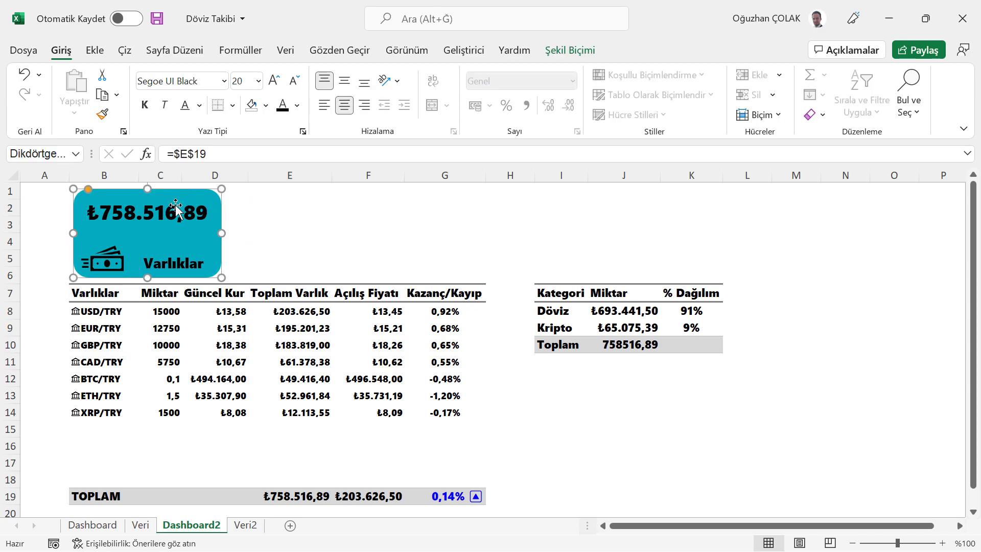
{"action": "left_click", "coordinate": [297, 105]}
{"action": "left_click", "coordinate": [286, 166]}
{"action": "left_click", "coordinate": [169, 265]}
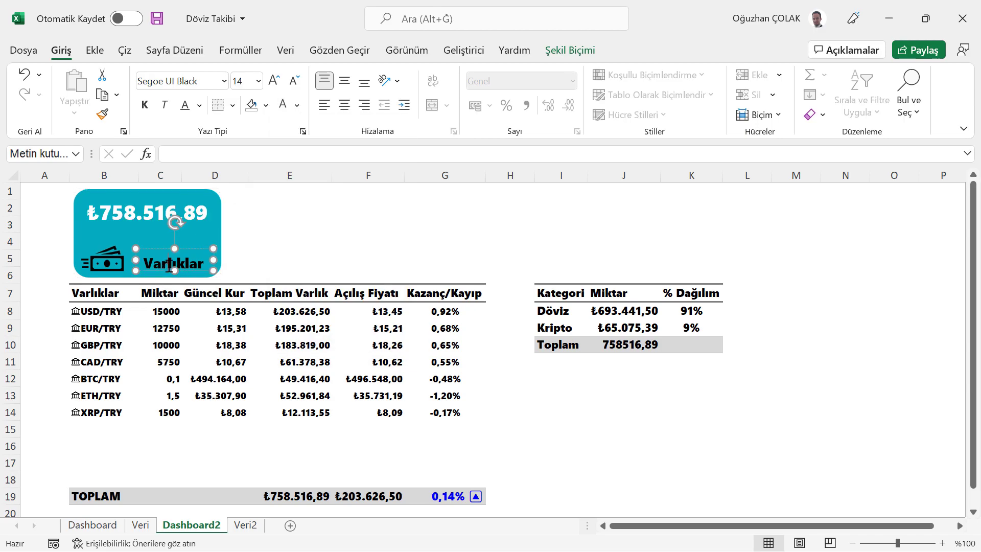
{"action": "left_click", "coordinate": [282, 105]}
Fill the money icon white.
{"action": "left_click", "coordinate": [121, 261]}
{"action": "left_click", "coordinate": [252, 106]}
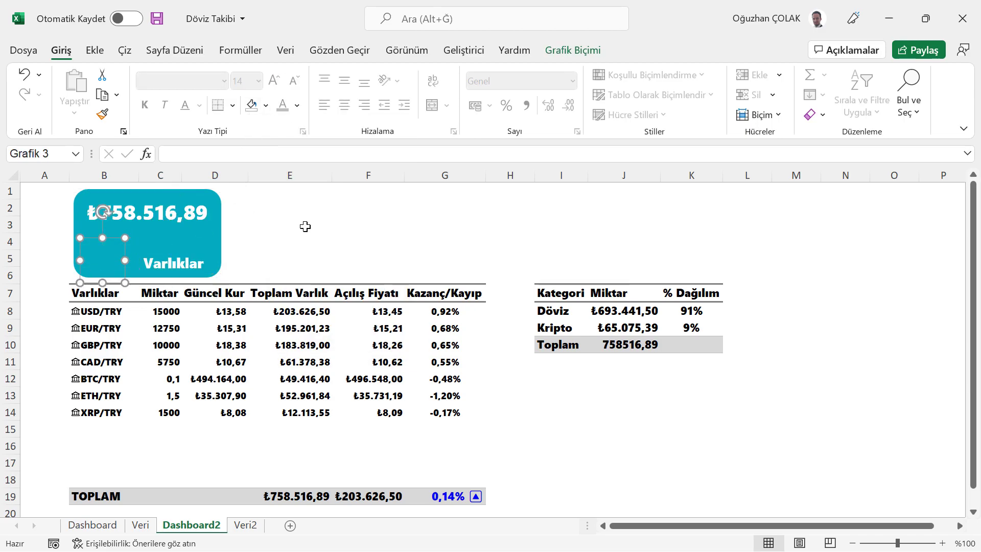
{"action": "left_click", "coordinate": [266, 105]}
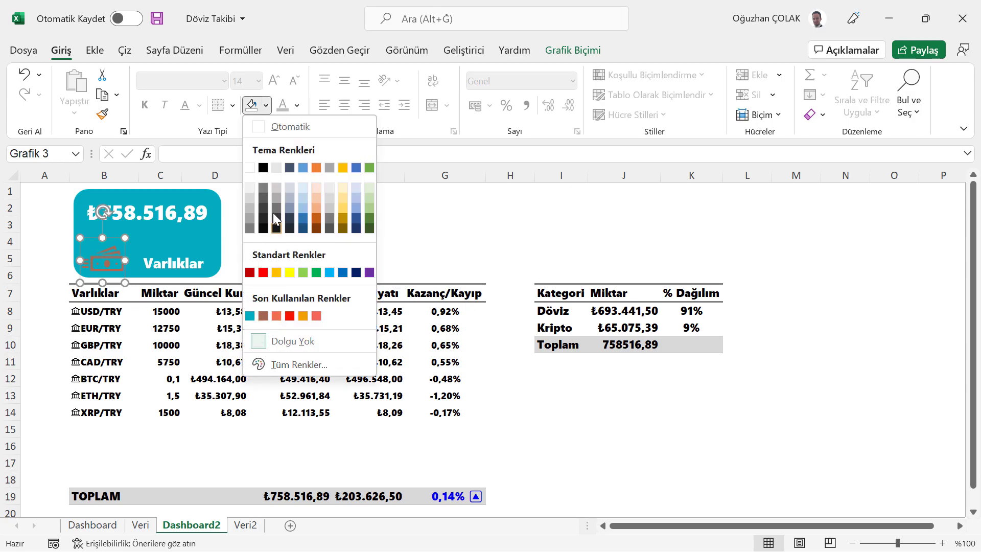
{"action": "left_click", "coordinate": [251, 168]}
{"action": "left_click", "coordinate": [284, 227]}
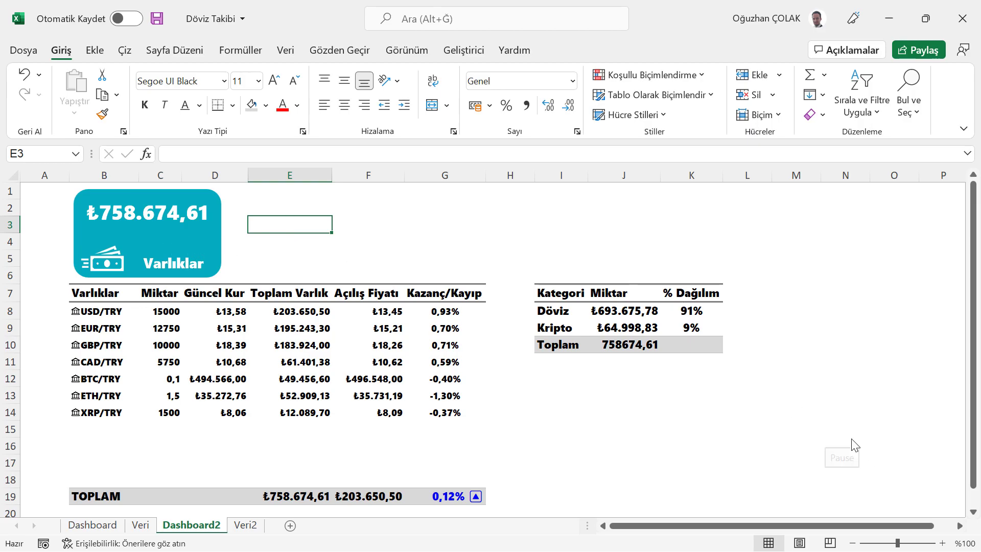
Copy the orange 0,12% and brown ₺203.650,50 cards into Dashboard2, level with and as tall as the teal card.
{"action": "left_click", "coordinate": [93, 525]}
{"action": "left_click", "coordinate": [278, 207]}
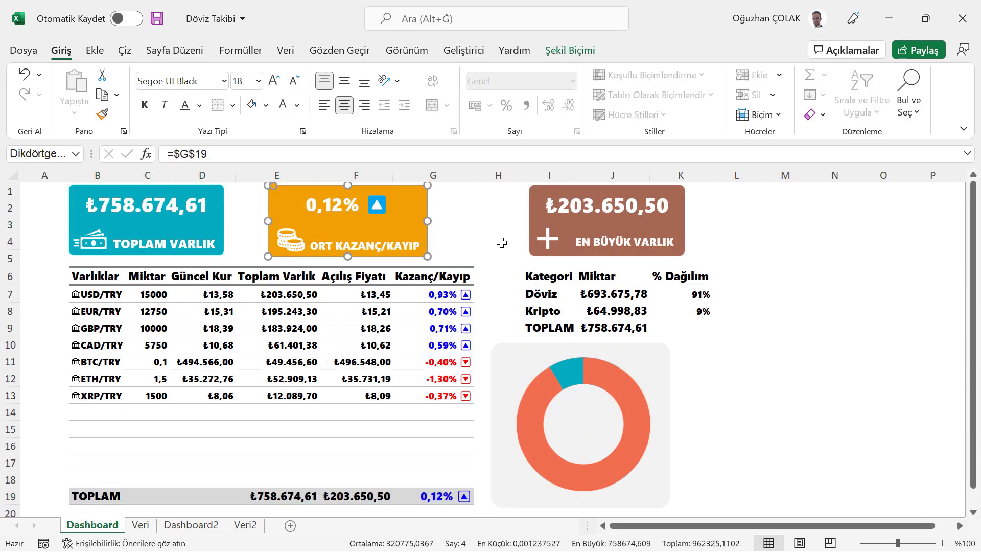
{"action": "left_click", "coordinate": [532, 212], "text": "shift"}
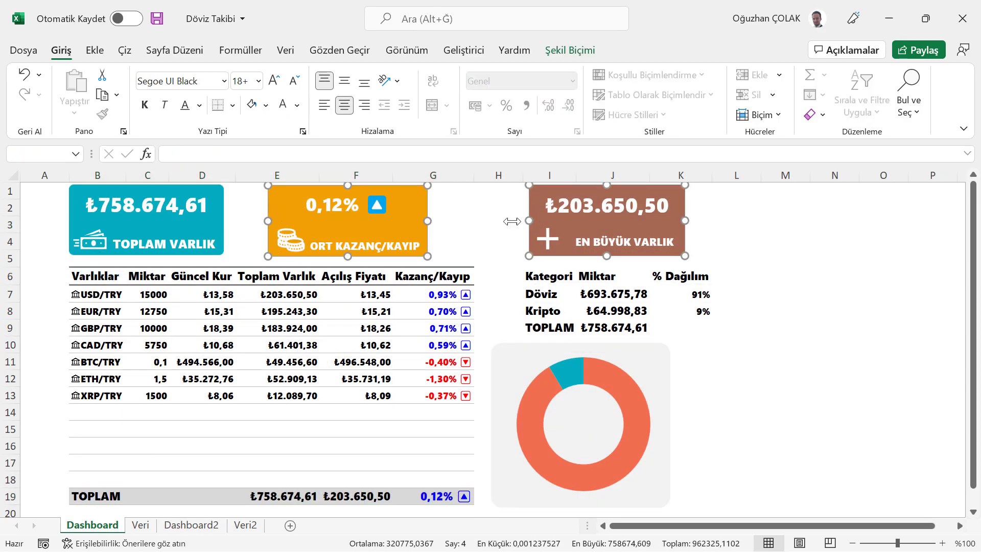
{"action": "key", "text": "ctrl+c"}
{"action": "left_click", "coordinate": [191, 526]}
{"action": "key", "text": "ctrl+v"}
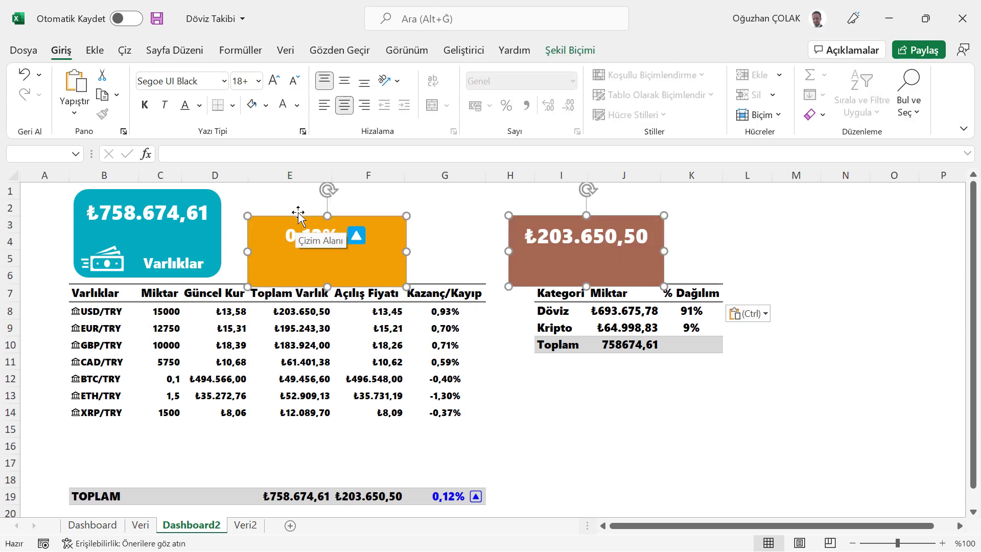
{"action": "left_click_drag", "start_coordinate": [337, 211], "coordinate": [359, 192]}
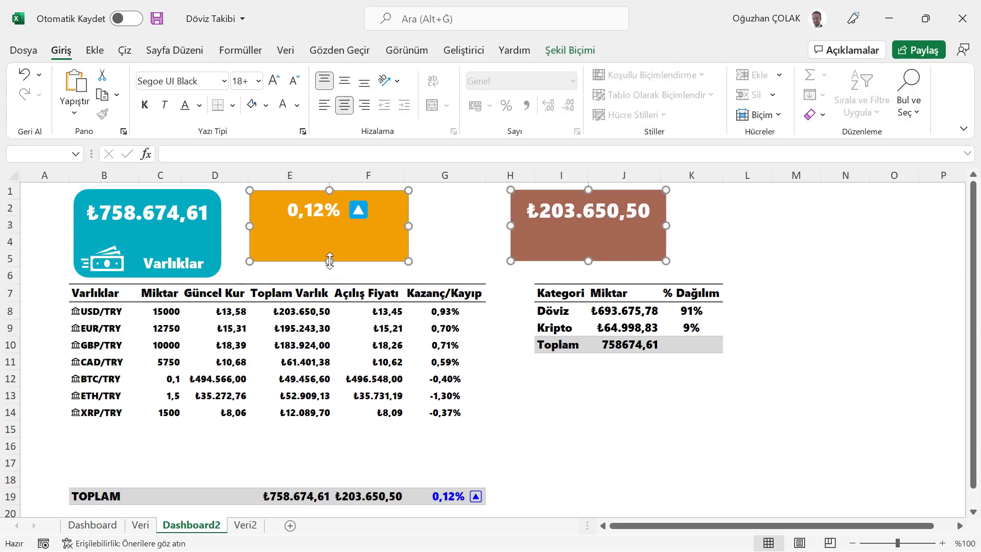
{"action": "left_click_drag", "start_coordinate": [330, 261], "coordinate": [330, 276]}
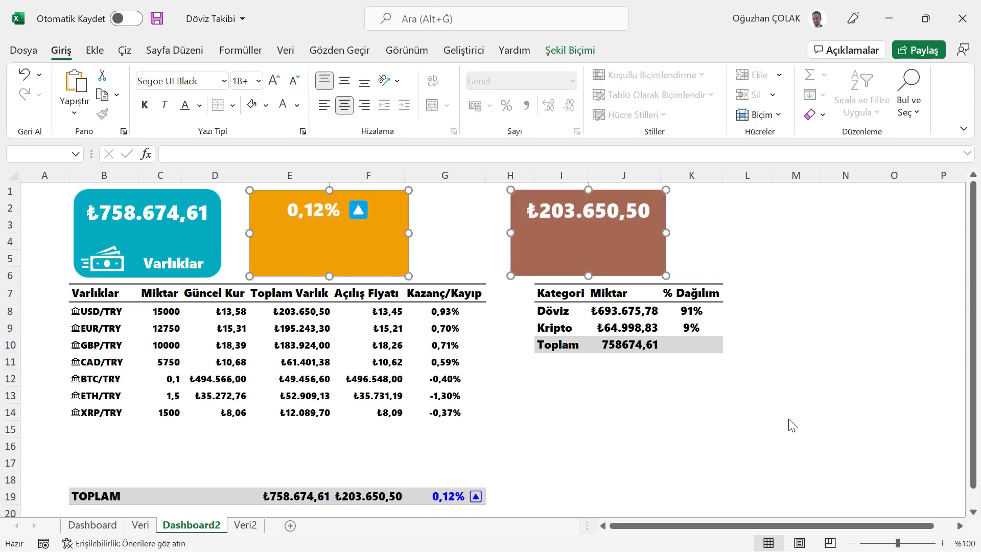
Select G8:G14 and open a Custom number format, selecting the existing code to replace it.
{"action": "key", "text": "Escape"}
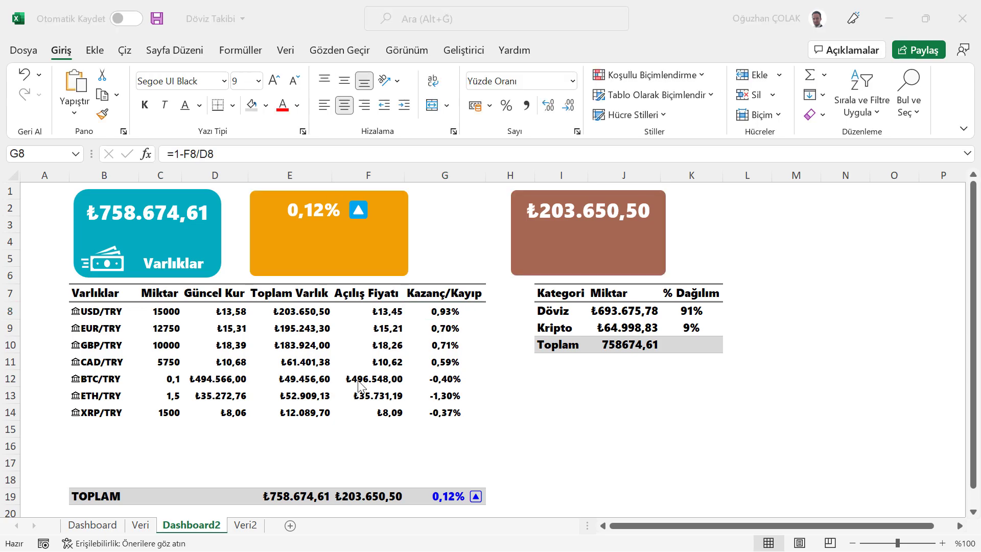
{"action": "left_click_drag", "start_coordinate": [466, 307], "coordinate": [453, 410]}
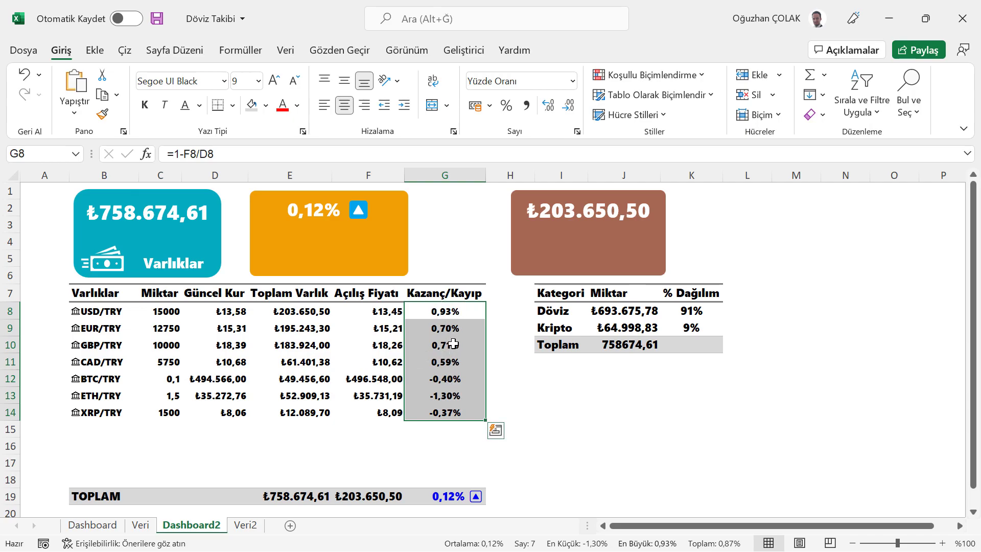
{"action": "key", "text": "ctrl+1"}
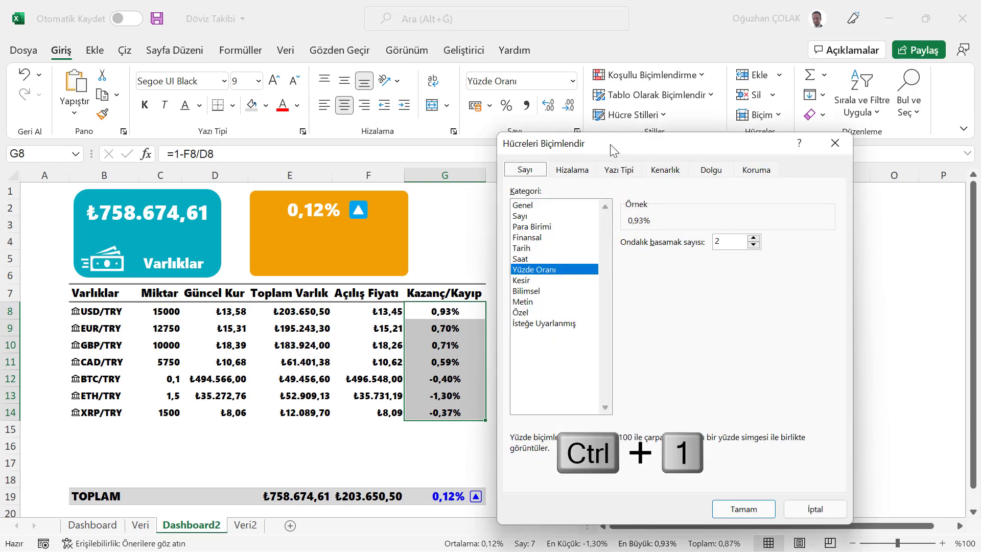
{"action": "left_click_drag", "start_coordinate": [611, 146], "coordinate": [534, 100]}
{"action": "left_click", "coordinate": [467, 275]}
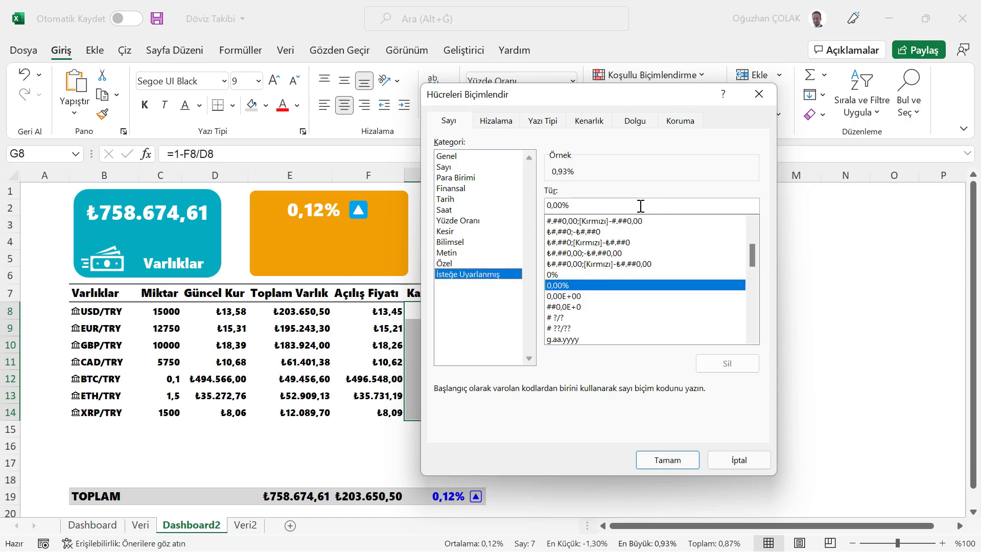
{"action": "left_click_drag", "start_coordinate": [585, 204], "coordinate": [482, 204]}
Write the format [Mavi]0,00% ▲; inserting the up triangle from the emoji picker.
{"action": "type", "text": "[Mavi"}
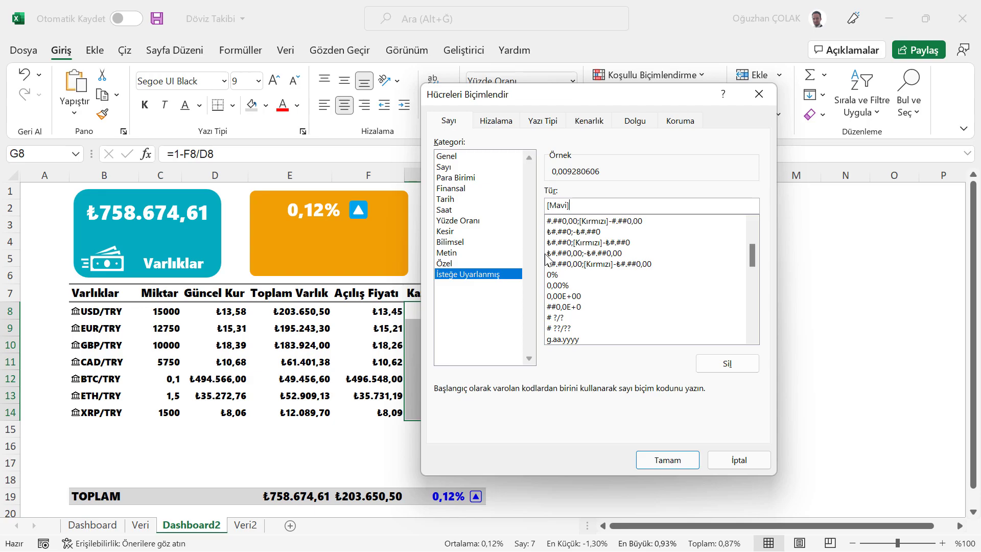
{"action": "type", "text": "0"}
{"action": "key", "text": "super+period"}
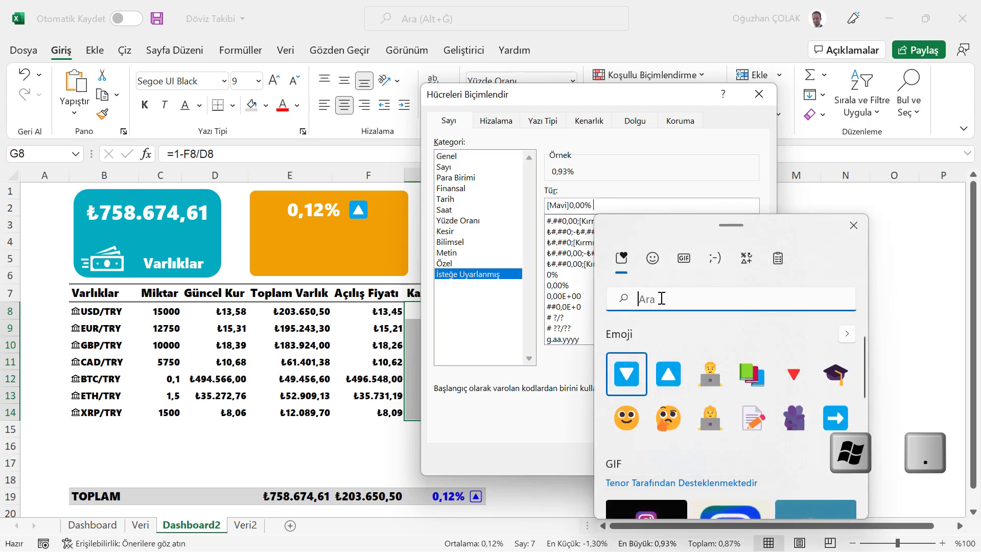
{"action": "type", "text": "yu"}
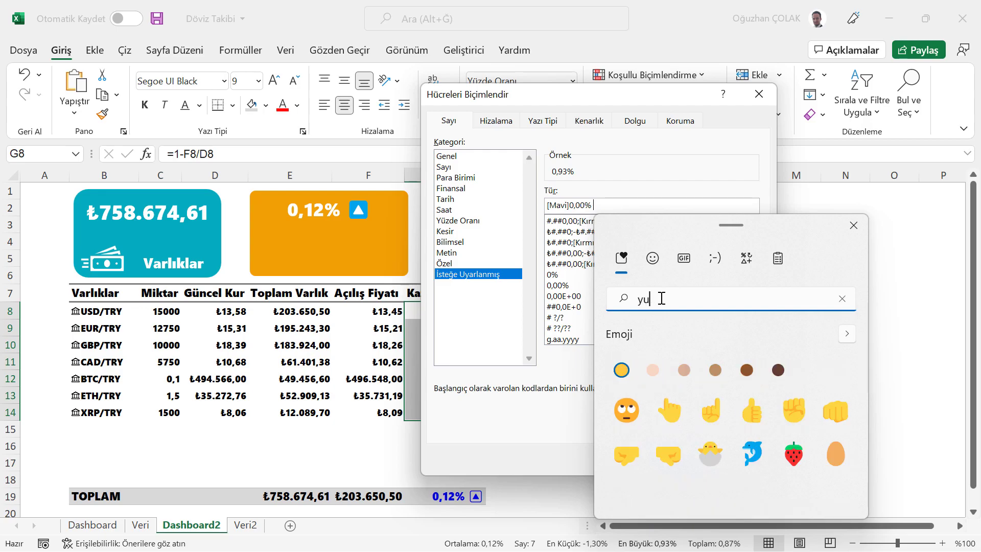
{"action": "type", "text": "s"}
{"action": "key", "text": "BackSpace"}
{"action": "type", "text": "karı"}
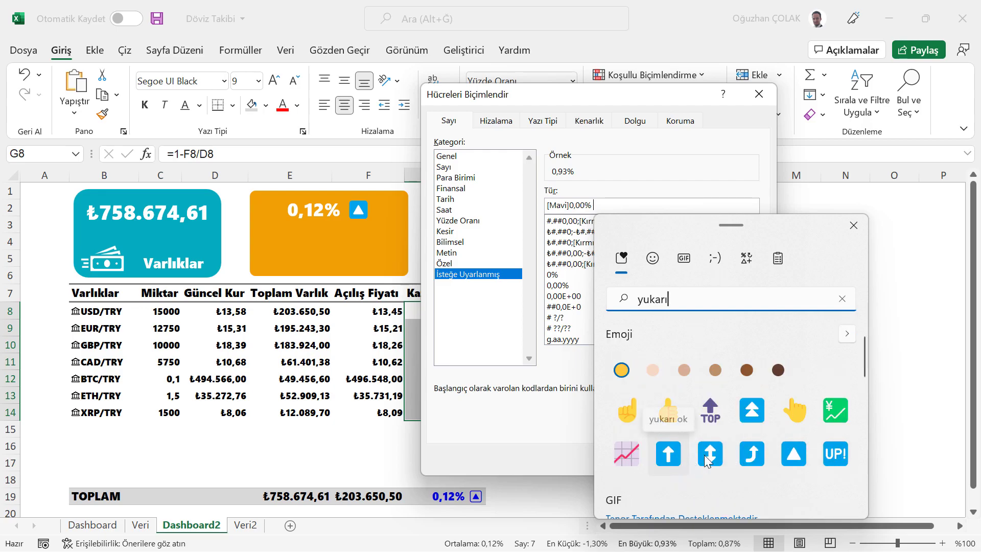
{"action": "left_click", "coordinate": [794, 455]}
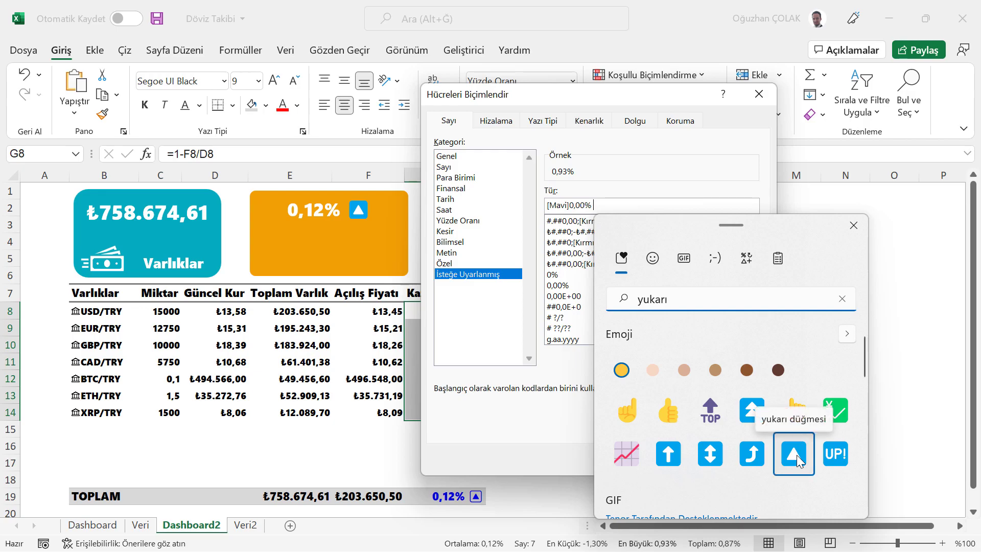
{"action": "left_click", "coordinate": [853, 226]}
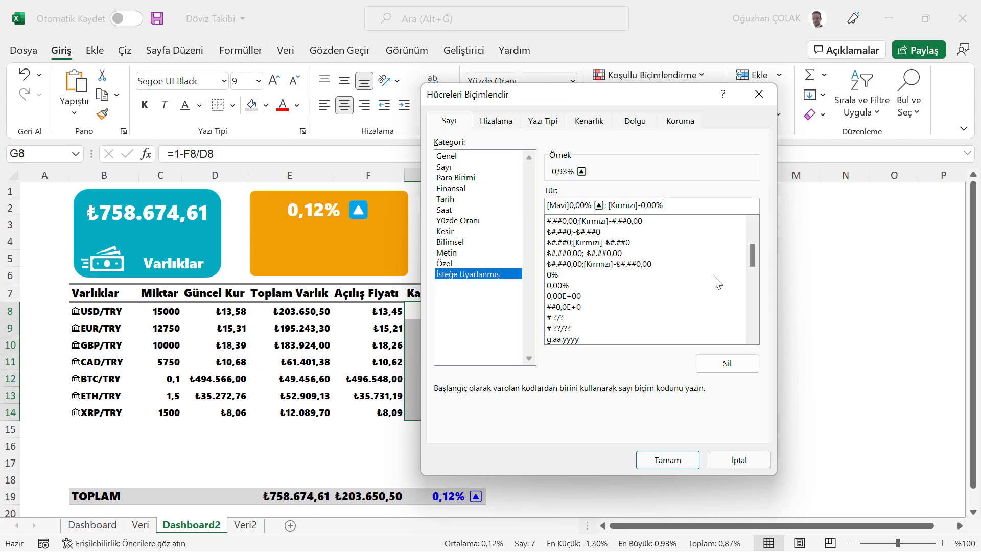
Insert a ▼ symbol into the negative section of the custom number format and apply it.
{"action": "key", "text": "super+period"}
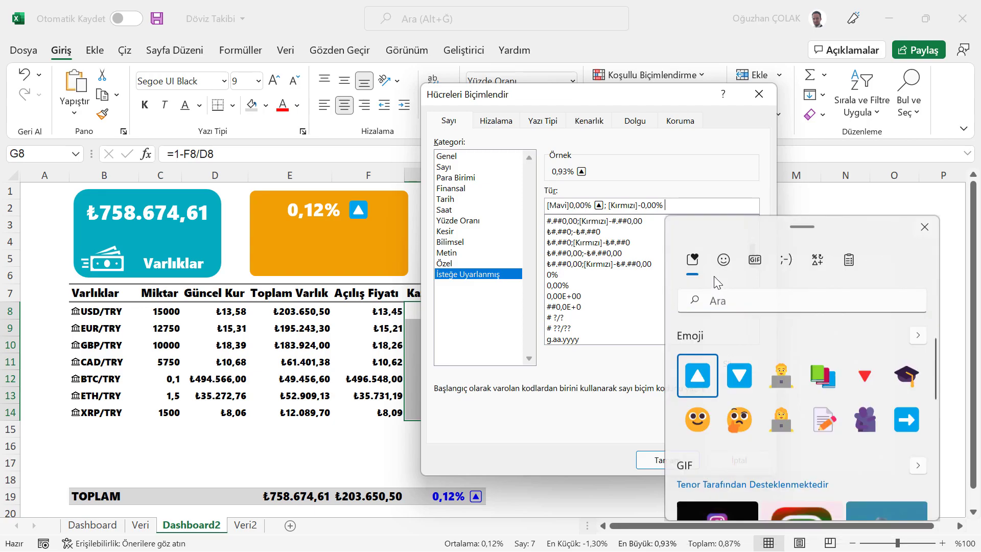
{"action": "left_click", "coordinate": [739, 373]}
{"action": "left_click", "coordinate": [925, 226]}
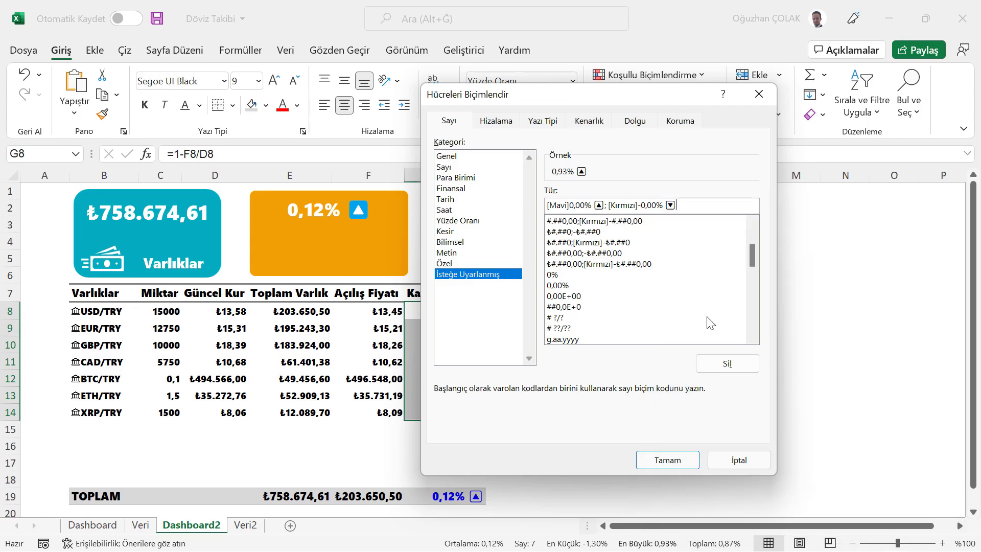
{"action": "left_click", "coordinate": [667, 460]}
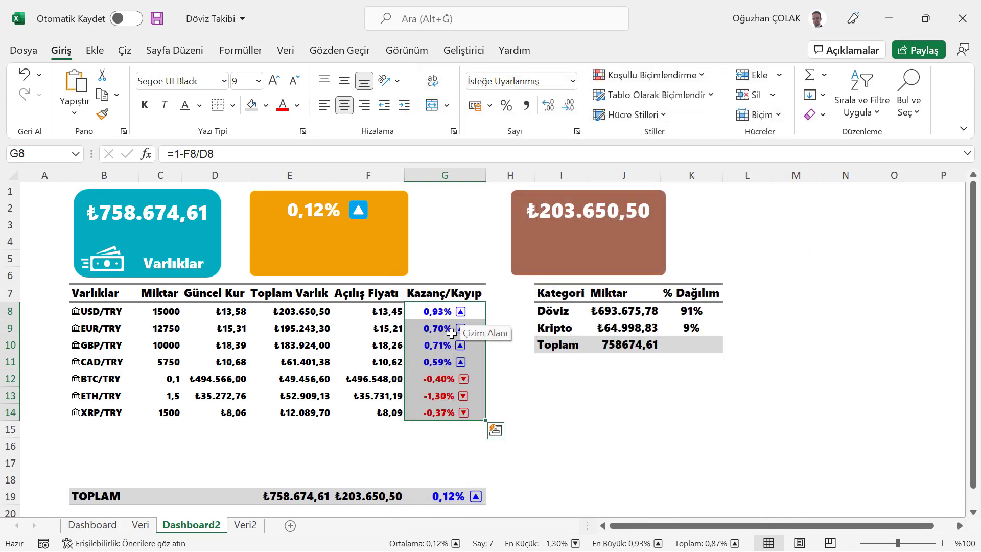
{"action": "left_click", "coordinate": [518, 409]}
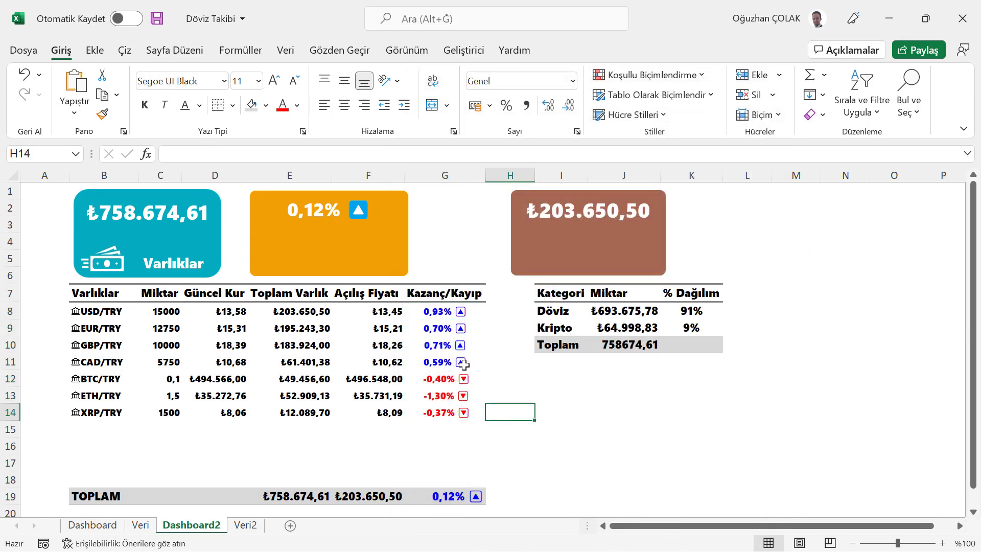
{"action": "left_click", "coordinate": [427, 492]}
{"action": "double_click", "coordinate": [438, 495]}
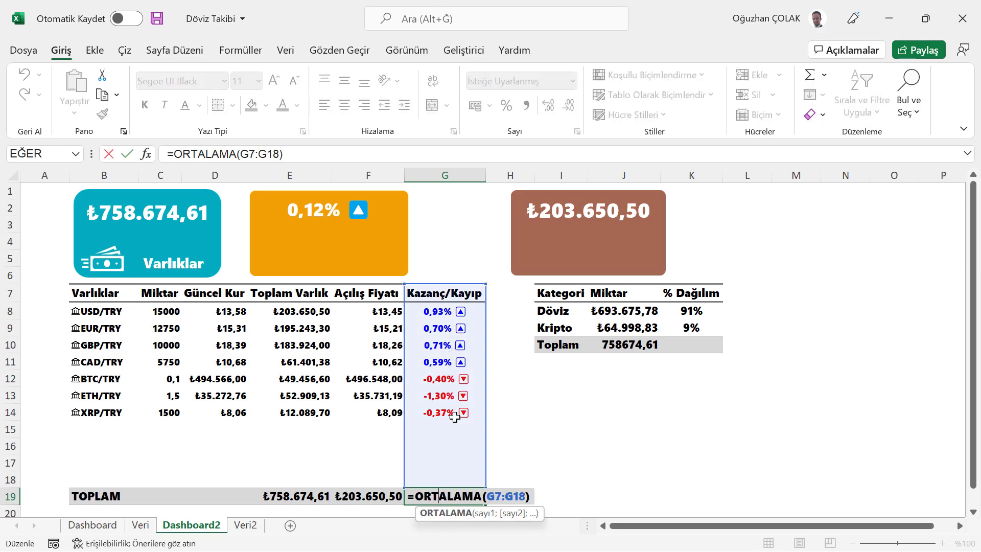
{"action": "key", "text": "Return"}
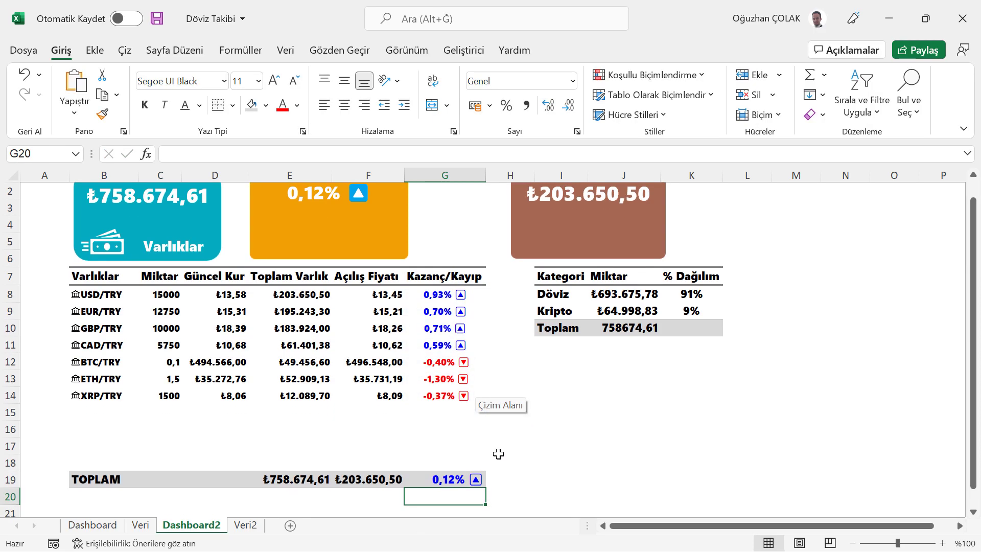
{"action": "scroll", "coordinate": [464, 497], "scroll_direction": "up", "scroll_amount": 1}
{"action": "left_click", "coordinate": [458, 496]}
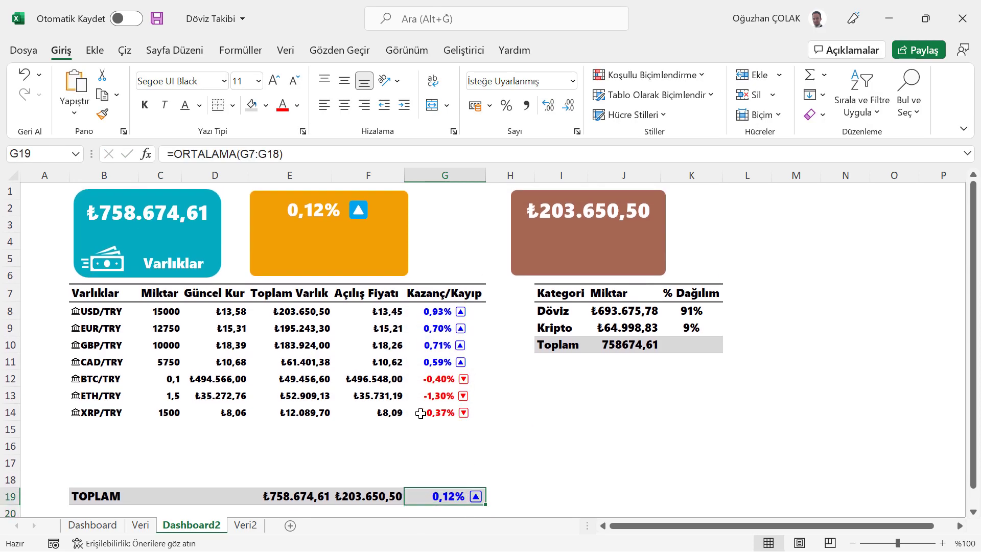
{"action": "left_click", "coordinate": [388, 200]}
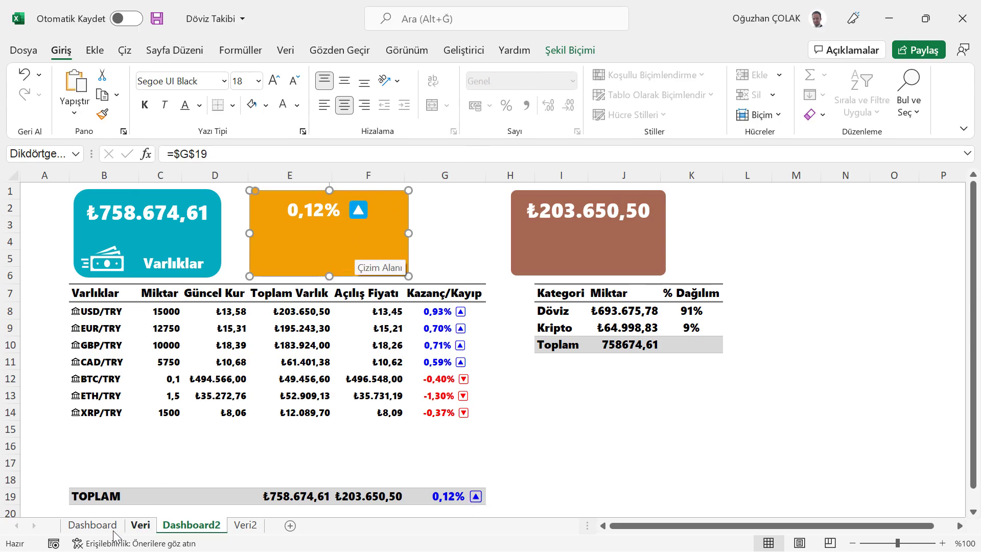
Paste the Dashboard coin icon, plus icon and card labels onto the bottom of Dashboard2's cards.
{"action": "left_click", "coordinate": [92, 525]}
{"action": "left_click", "coordinate": [294, 240]}
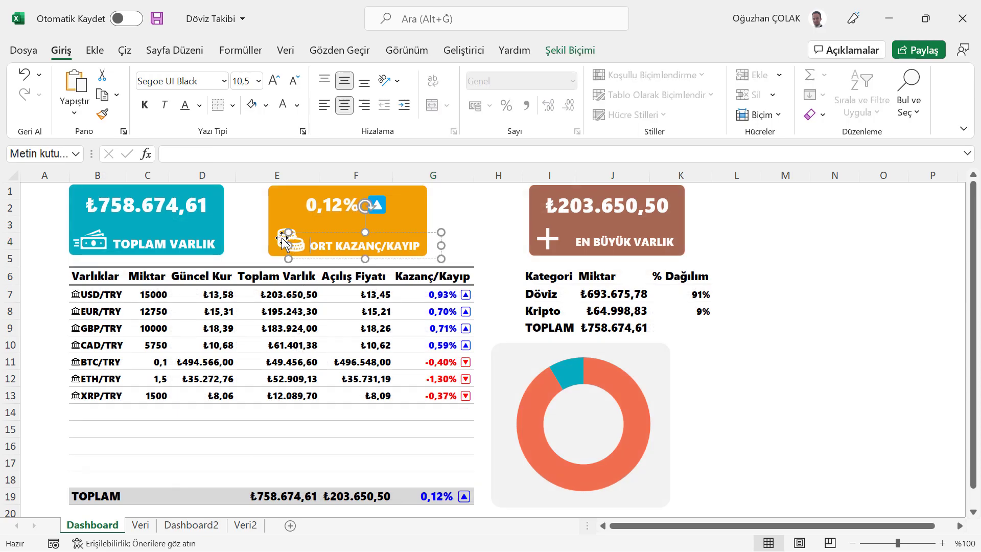
{"action": "left_click", "coordinate": [283, 242], "text": "shift"}
{"action": "left_click", "coordinate": [548, 241], "text": "shift"}
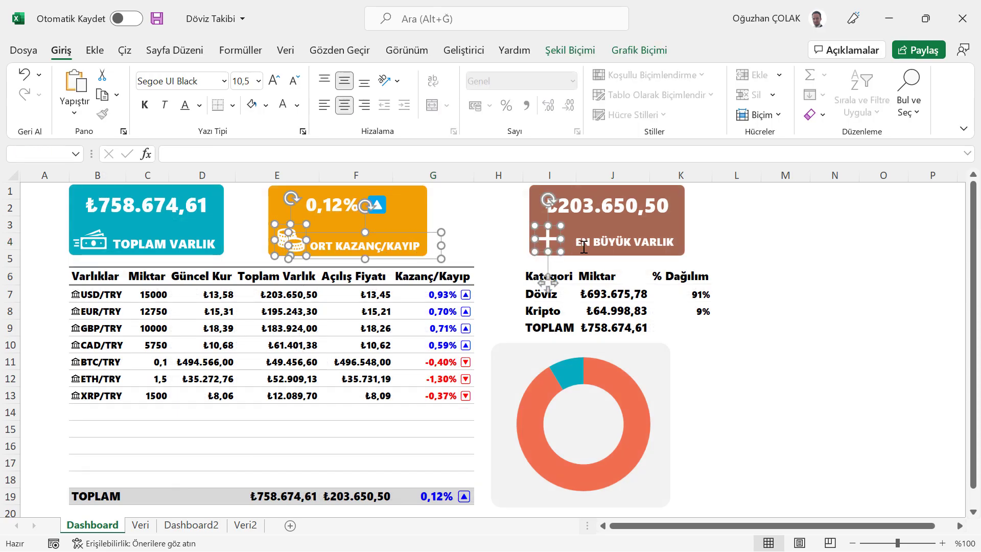
{"action": "left_click", "coordinate": [604, 255], "text": "shift"}
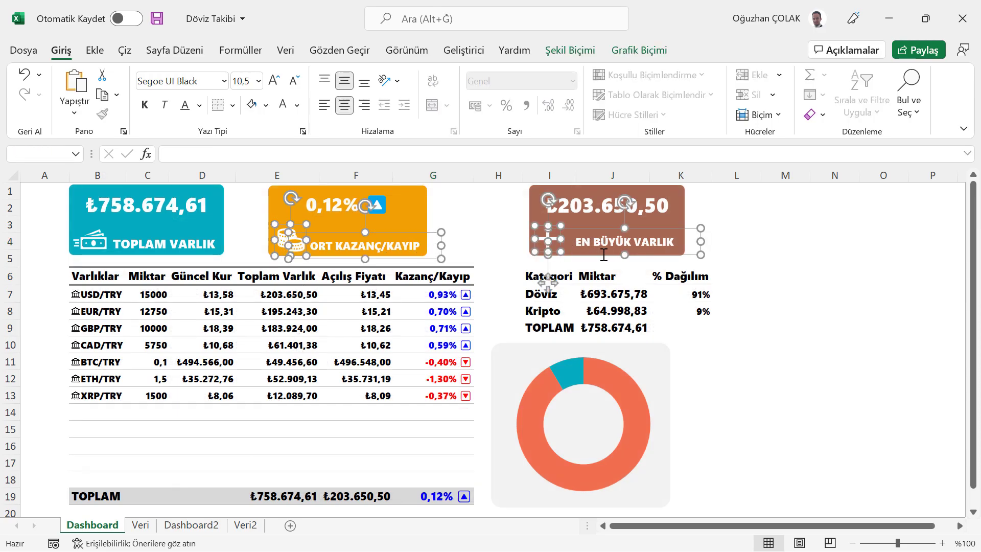
{"action": "left_click", "coordinate": [197, 525]}
{"action": "key", "text": "ctrl+v"}
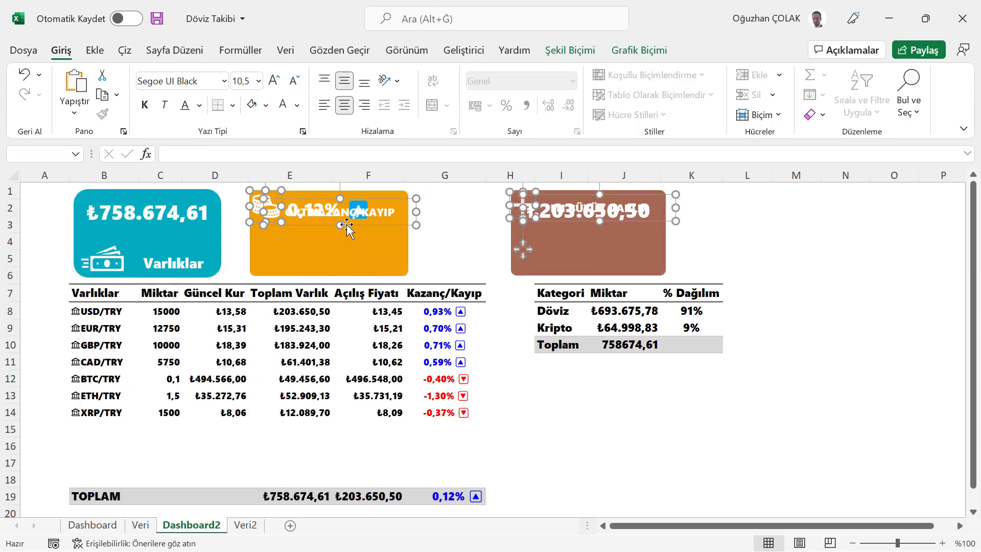
{"action": "left_click_drag", "start_coordinate": [400, 225], "coordinate": [404, 277]}
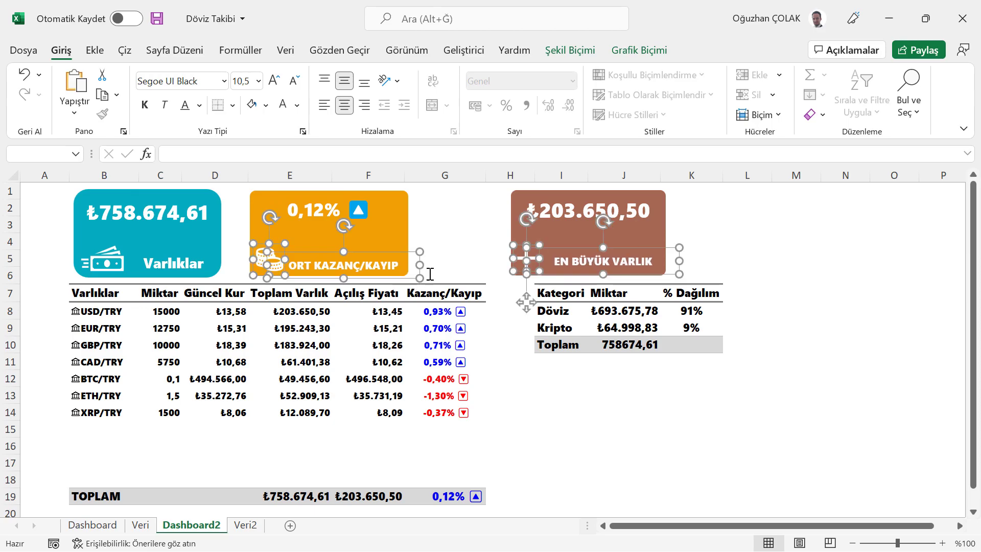
Check that the brown EN BÜYÜK VARLIK card shows the =BÜYÜK(E7:E18;1) value from F19.
{"action": "left_click", "coordinate": [805, 205]}
{"action": "left_click", "coordinate": [599, 199]}
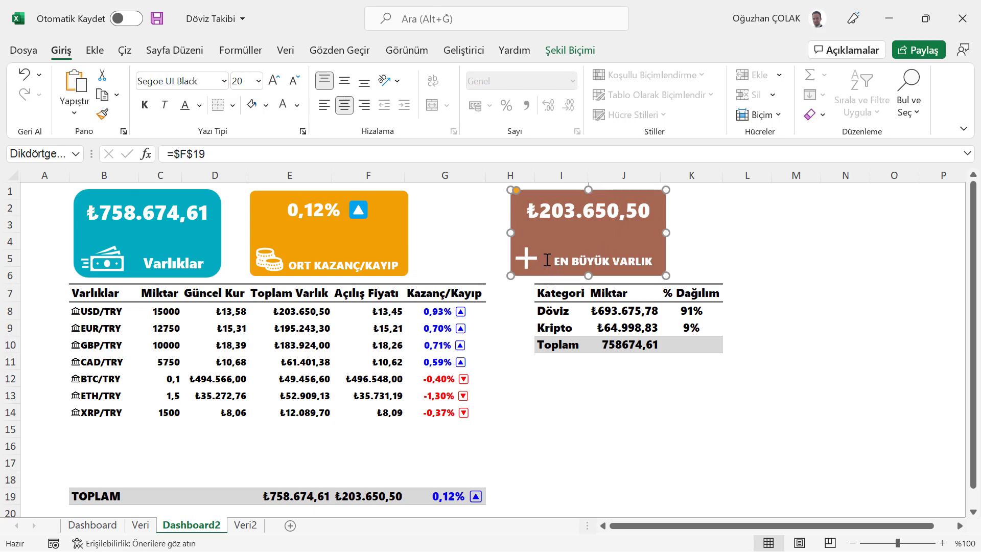
{"action": "left_click", "coordinate": [345, 506]}
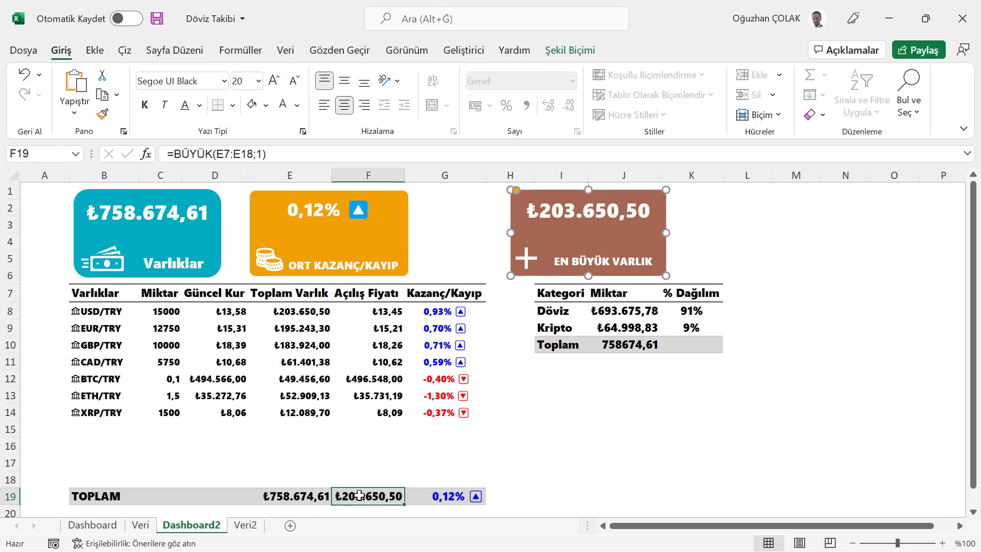
{"action": "left_click", "coordinate": [537, 237]}
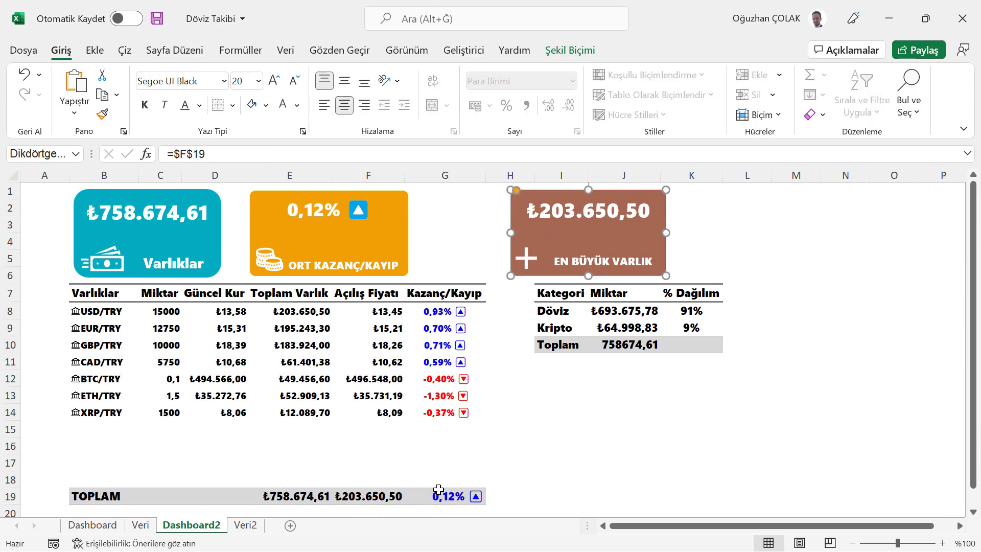
{"action": "left_click", "coordinate": [576, 382]}
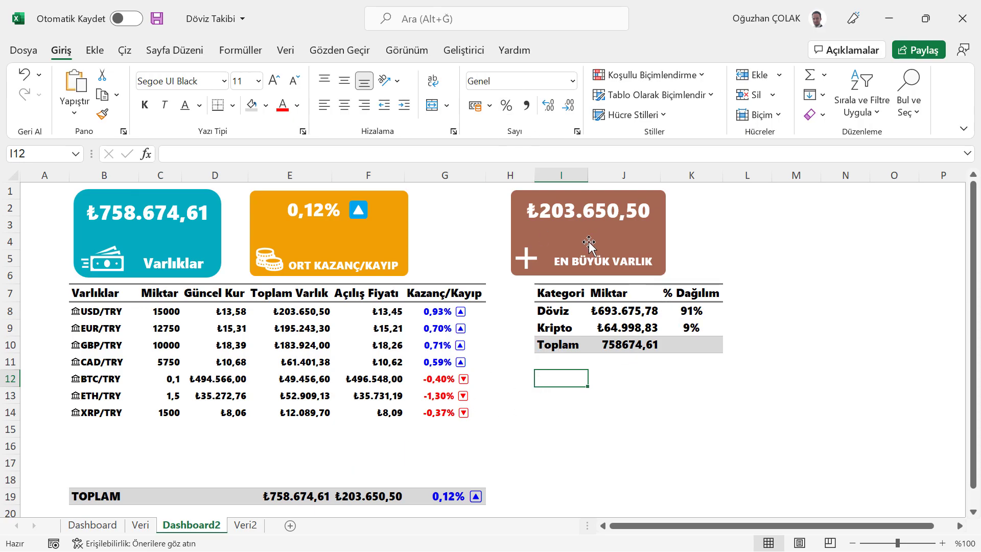
Select the light grey rounded panel behind the donut chart on the Dashboard sheet.
{"action": "left_click", "coordinate": [114, 524]}
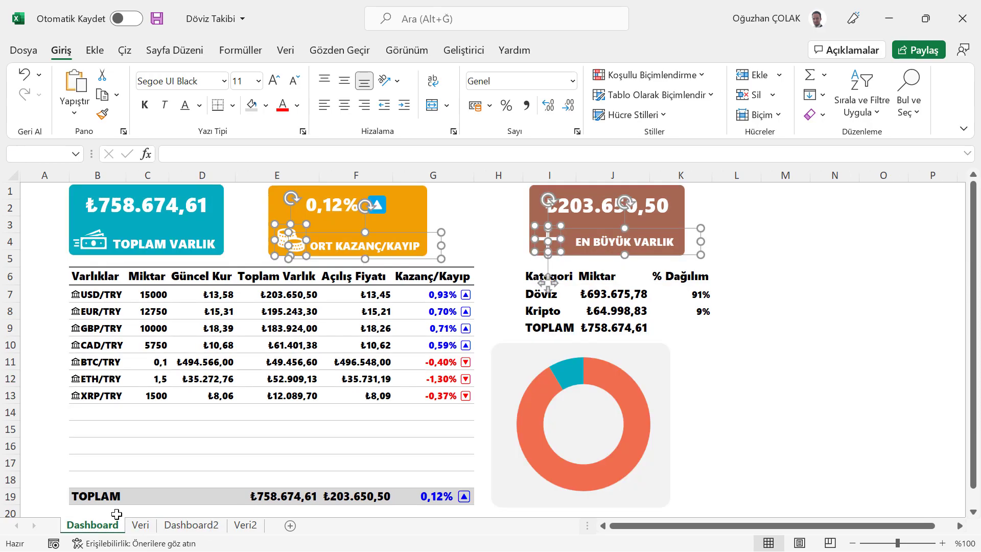
{"action": "left_click", "coordinate": [509, 347]}
{"action": "left_click", "coordinate": [509, 343]}
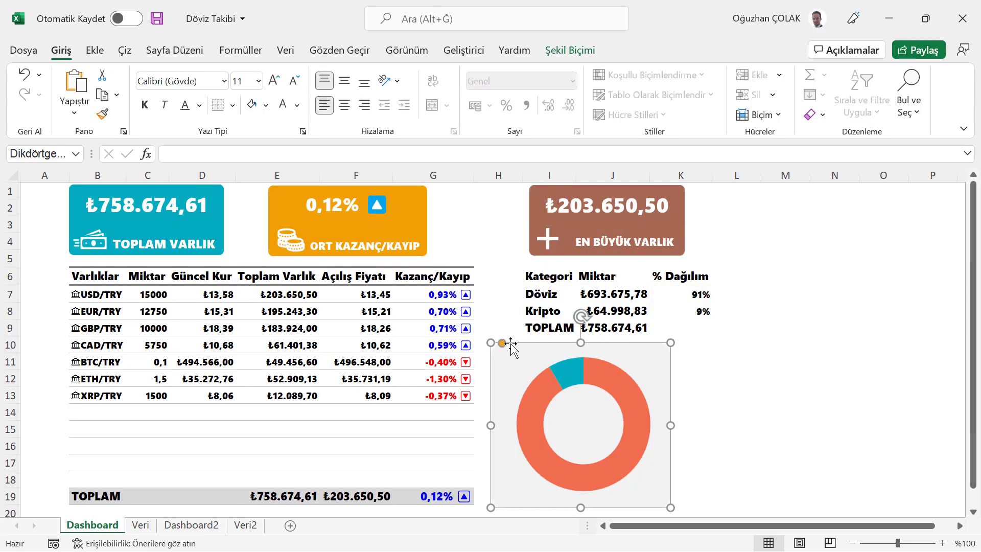
{"action": "left_click", "coordinate": [530, 421], "text": "ctrl"}
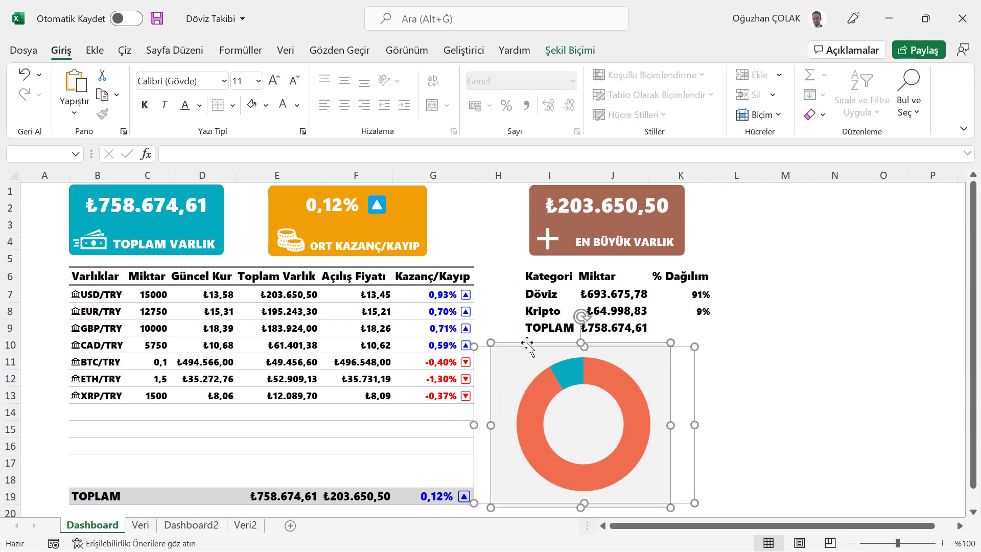
{"action": "left_click", "coordinate": [496, 306]}
{"action": "left_click", "coordinate": [504, 349]}
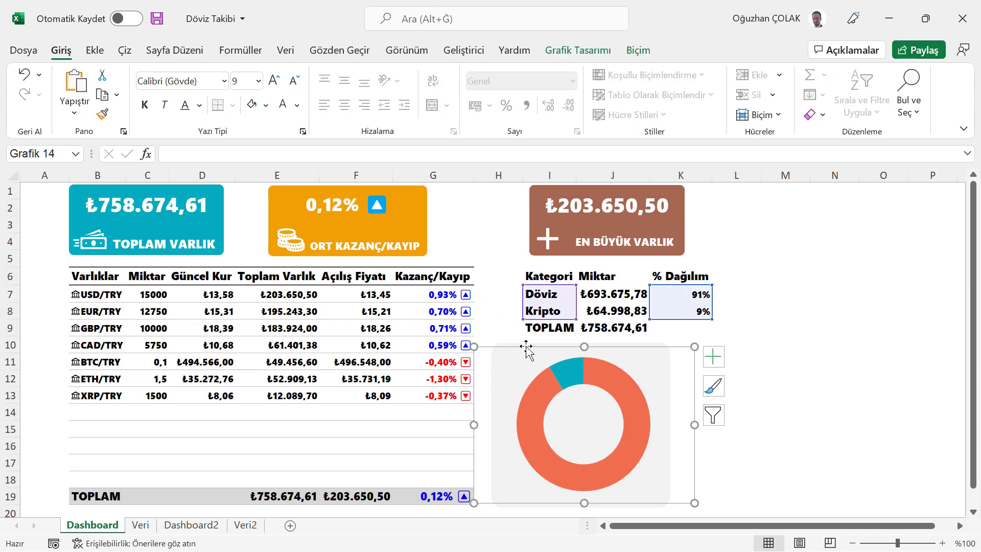
{"action": "left_click", "coordinate": [530, 348]}
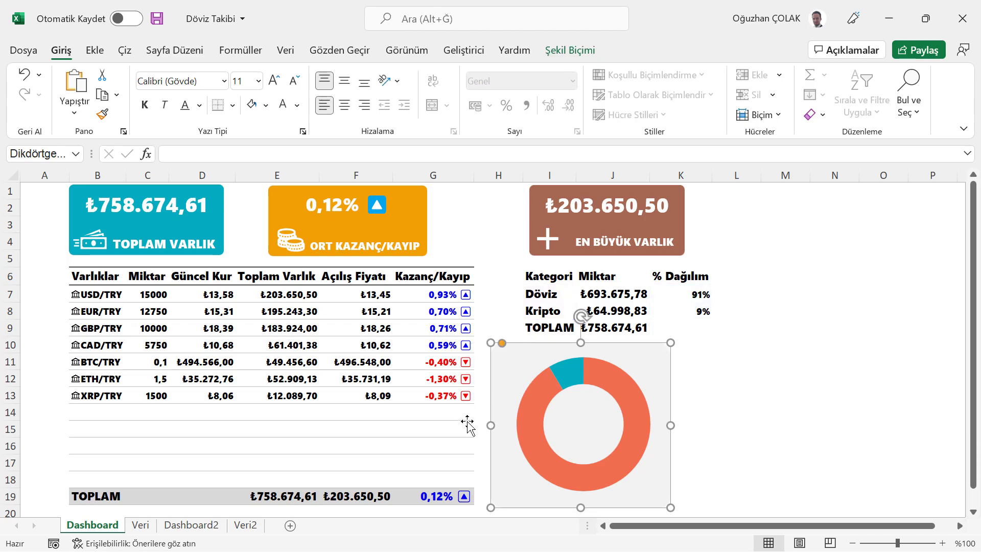
Paste the grey panel onto Dashboard2 and size it beneath the Kategori table.
{"action": "left_click", "coordinate": [194, 526]}
{"action": "key", "text": "ctrl+v"}
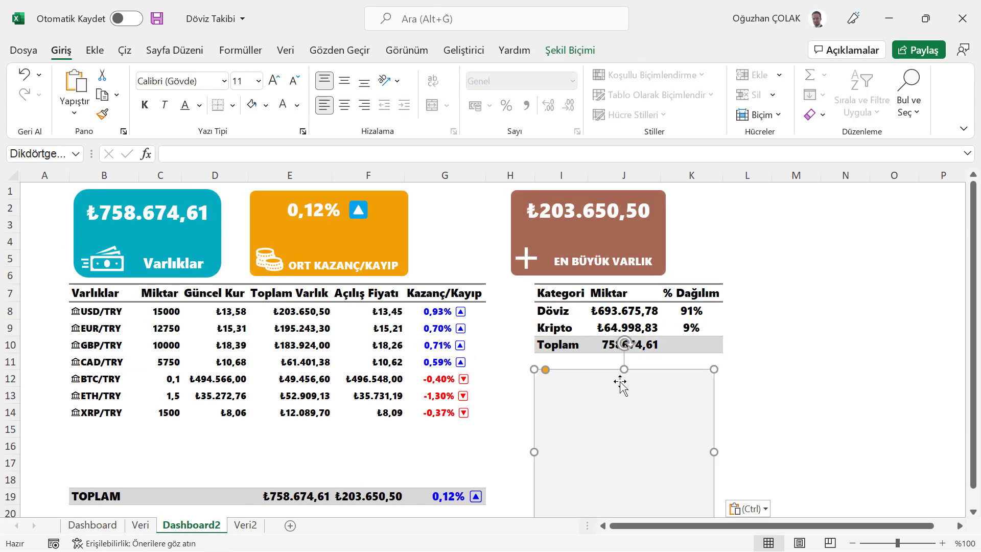
{"action": "mouse_move", "coordinate": [604, 372]}
{"action": "left_mouse_down"}
{"action": "mouse_move", "coordinate": [589, 370]}
{"action": "mouse_move", "coordinate": [603, 367]}
{"action": "left_mouse_up"}
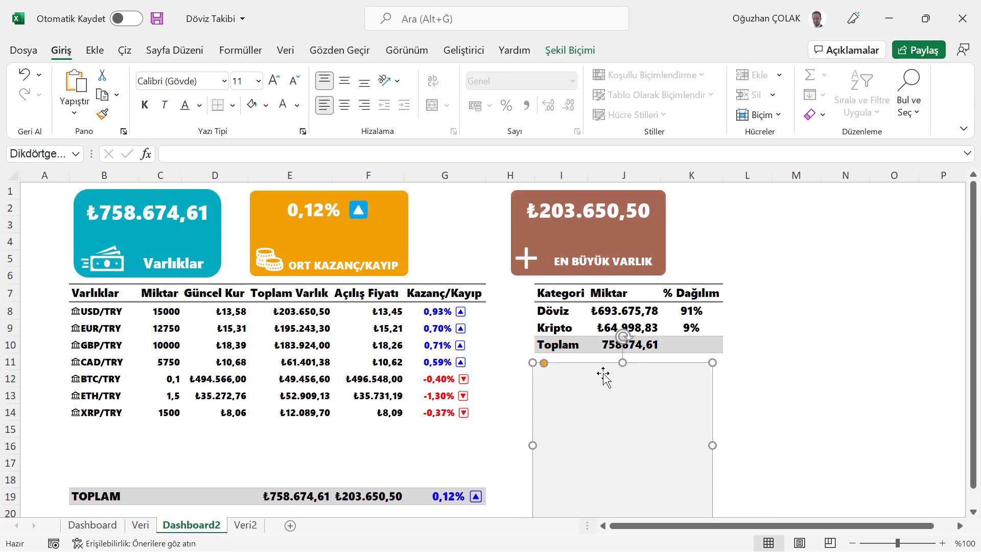
{"action": "left_click_drag", "start_coordinate": [712, 445], "coordinate": [725, 440]}
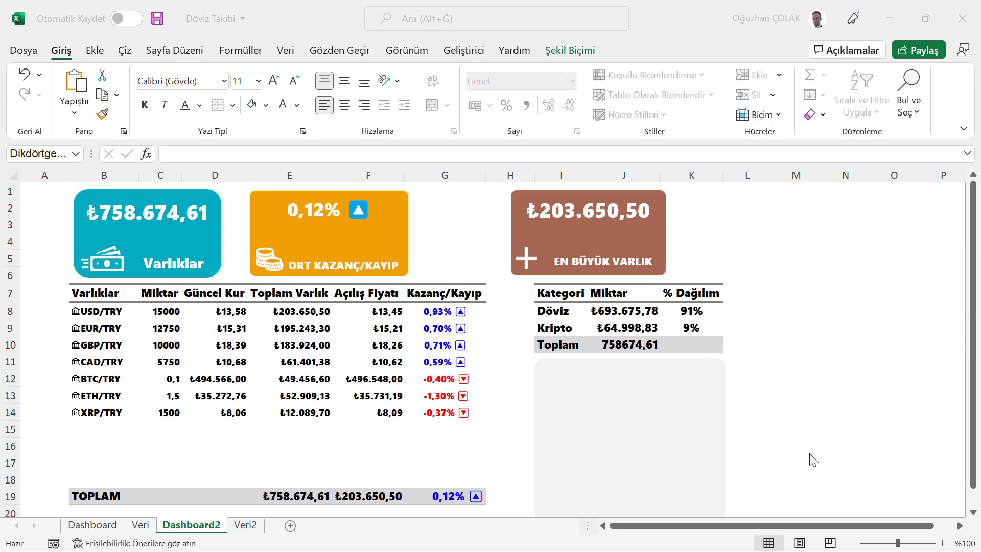
Insert a doughnut chart of the K8:K9 percentages.
{"action": "left_click_drag", "start_coordinate": [705, 315], "coordinate": [691, 329]}
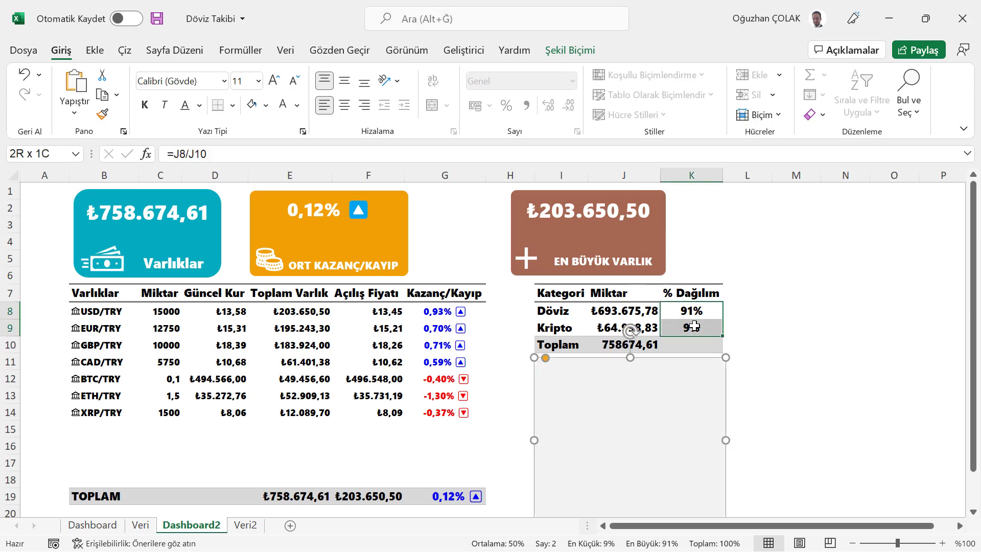
{"action": "left_click", "coordinate": [100, 55]}
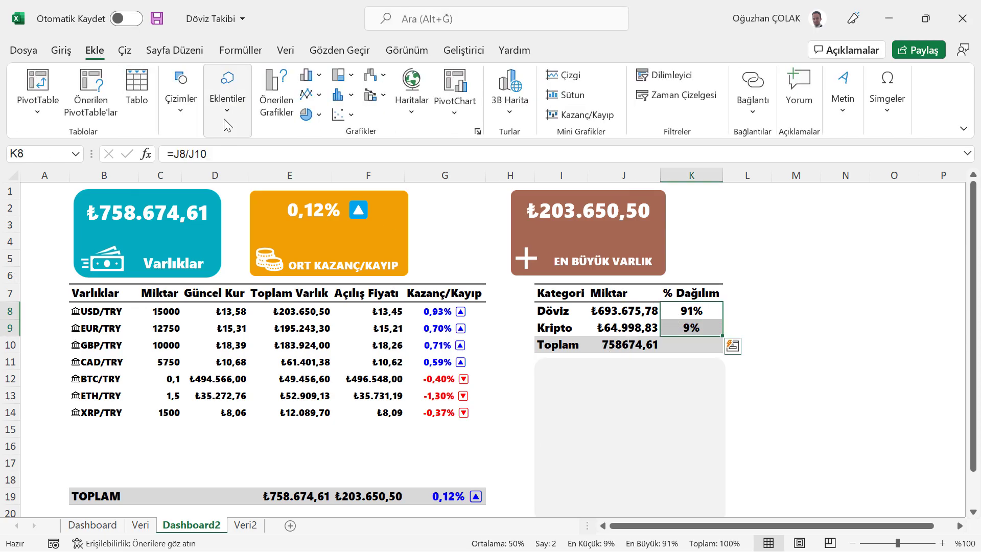
{"action": "left_click", "coordinate": [320, 121]}
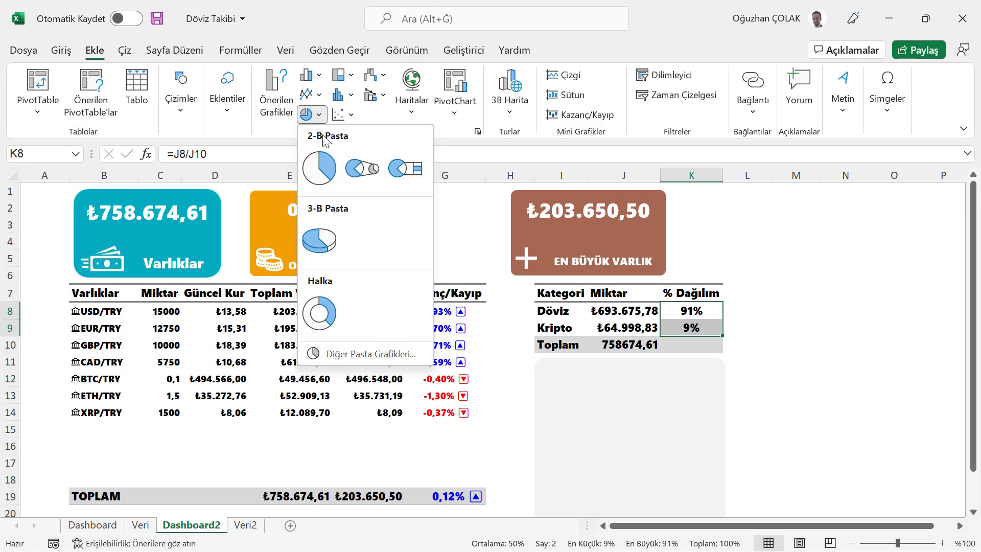
{"action": "left_click", "coordinate": [320, 312]}
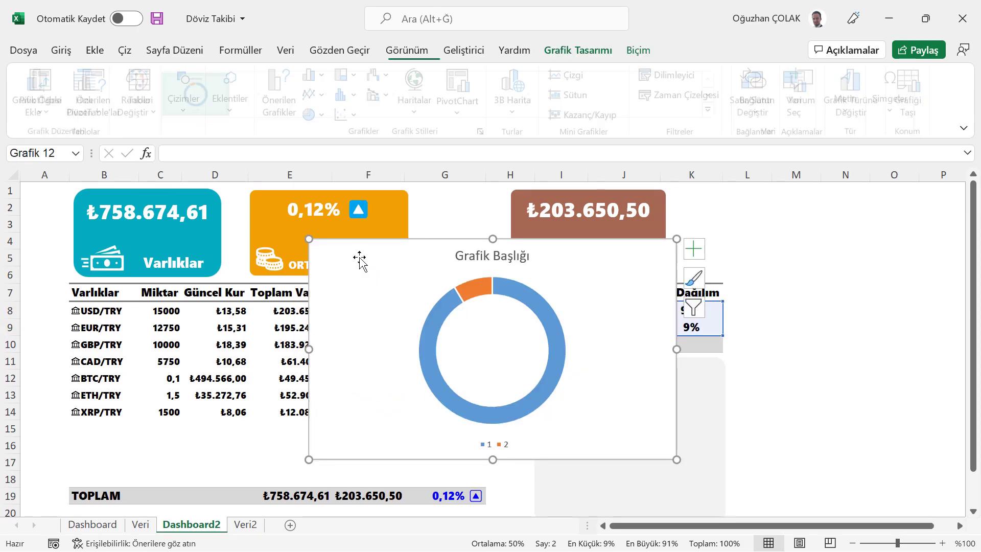
Delete the doughnut chart's title and legend.
{"action": "left_click", "coordinate": [457, 259]}
{"action": "key", "text": "Delete"}
{"action": "left_click", "coordinate": [493, 444]}
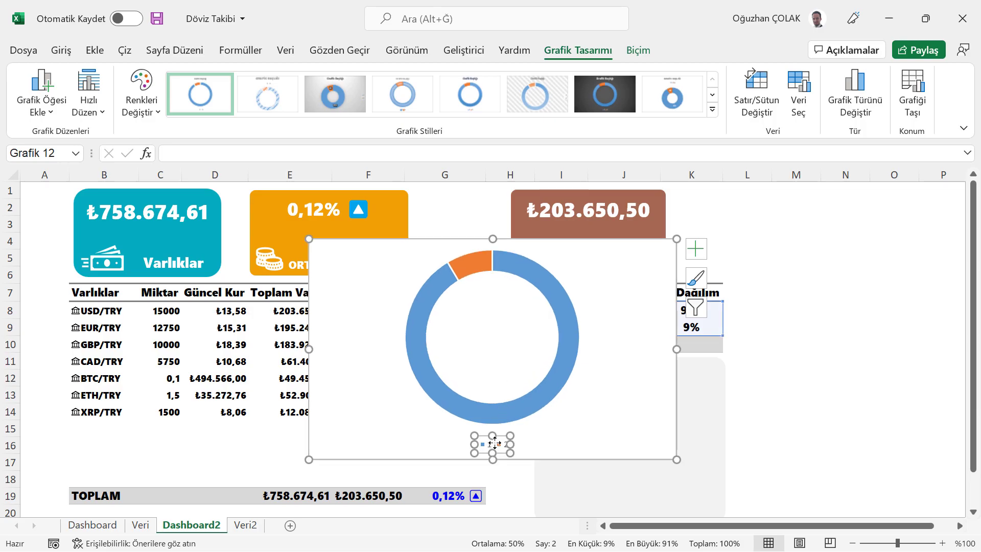
{"action": "key", "text": "Delete"}
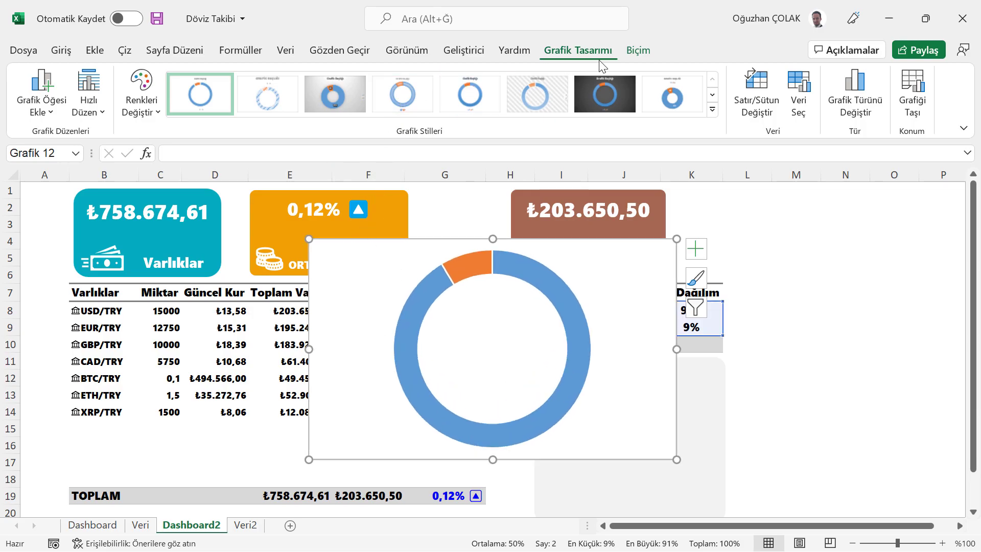
{"action": "left_click", "coordinate": [642, 51]}
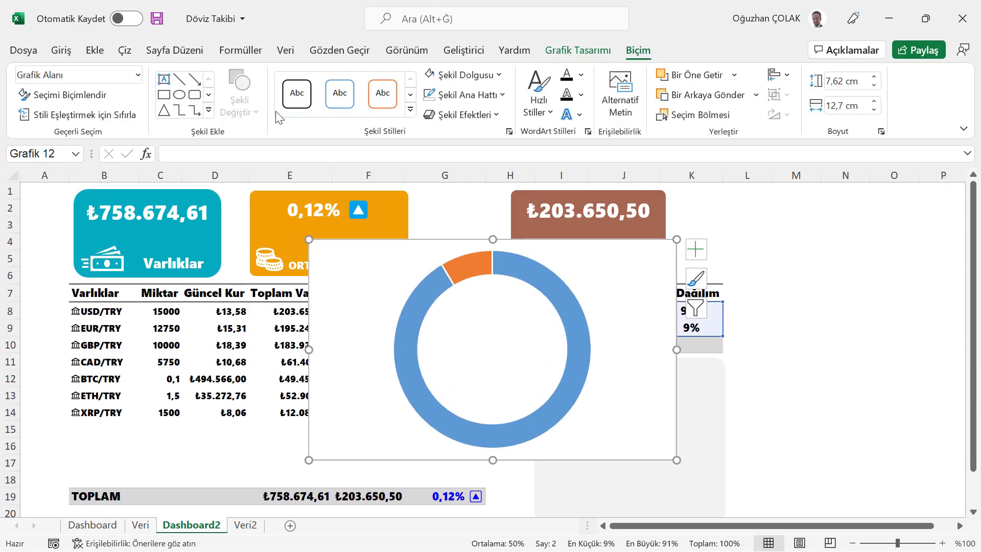
{"action": "left_click", "coordinate": [499, 76]}
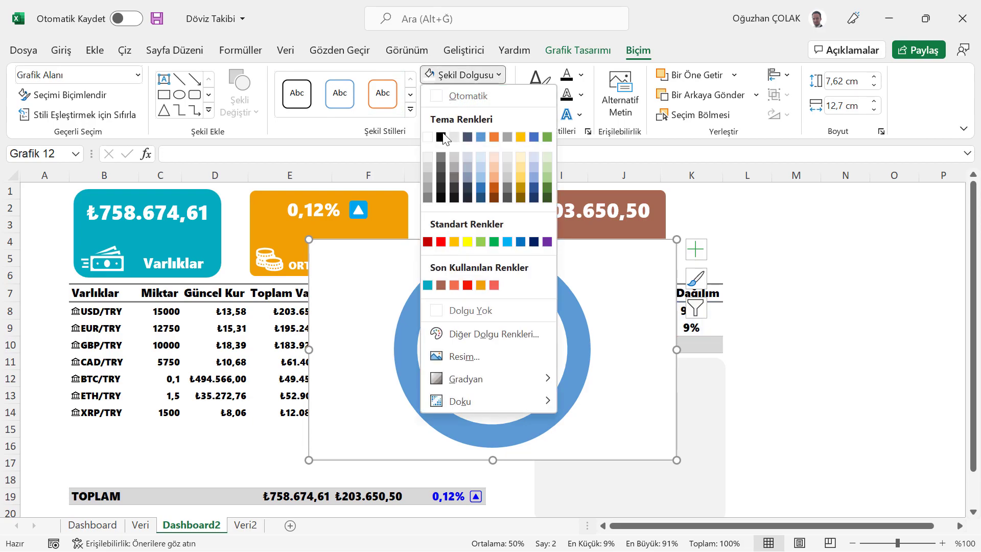
Remove the chart's background fill and outline, and shrink it onto the grey panel.
{"action": "left_click", "coordinate": [450, 308]}
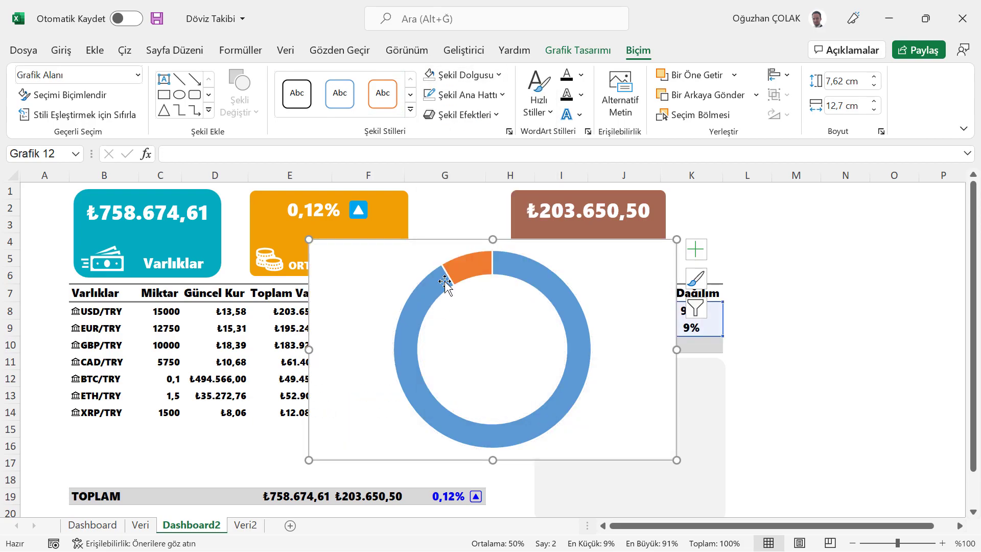
{"action": "left_click", "coordinate": [502, 95]}
{"action": "left_click", "coordinate": [465, 330]}
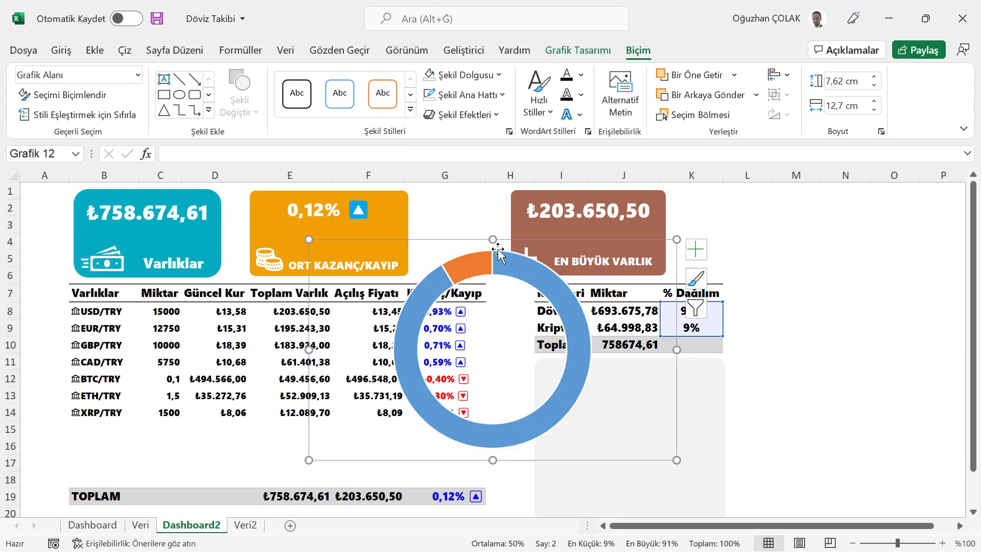
{"action": "mouse_move", "coordinate": [308, 239]}
{"action": "left_mouse_down"}
{"action": "mouse_move", "coordinate": [506, 288]}
{"action": "mouse_move", "coordinate": [601, 357]}
{"action": "left_mouse_up"}
{"action": "scroll", "coordinate": [837, 356], "scroll_direction": "down", "scroll_amount": 1}
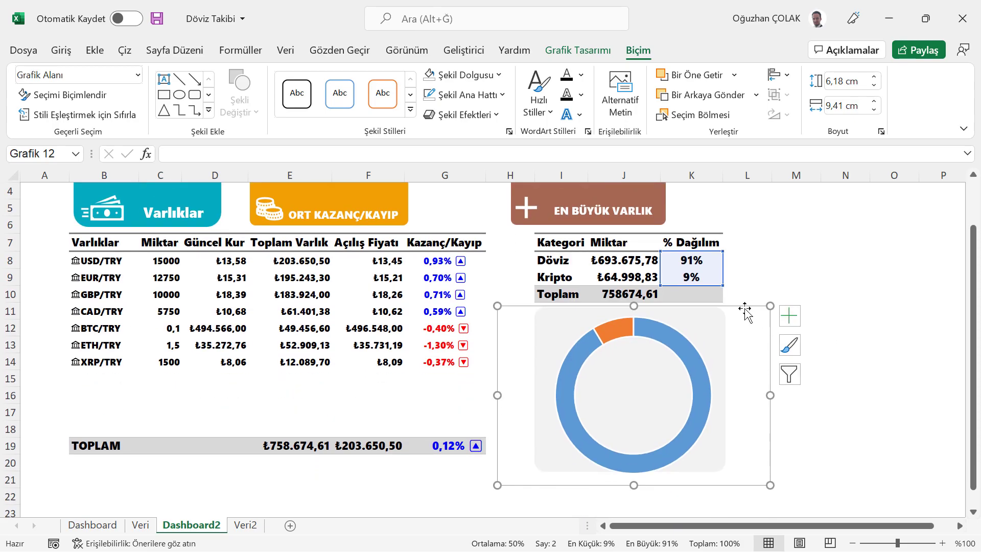
Reduce the doughnut hole size to thicken the ring.
{"action": "left_click", "coordinate": [670, 331]}
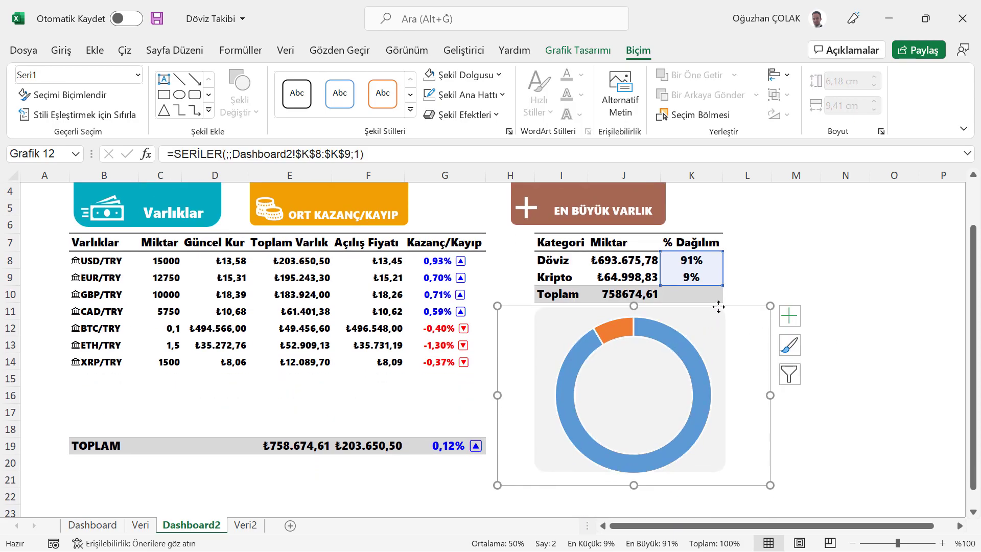
{"action": "left_click", "coordinate": [708, 318]}
{"action": "double_click", "coordinate": [682, 344]}
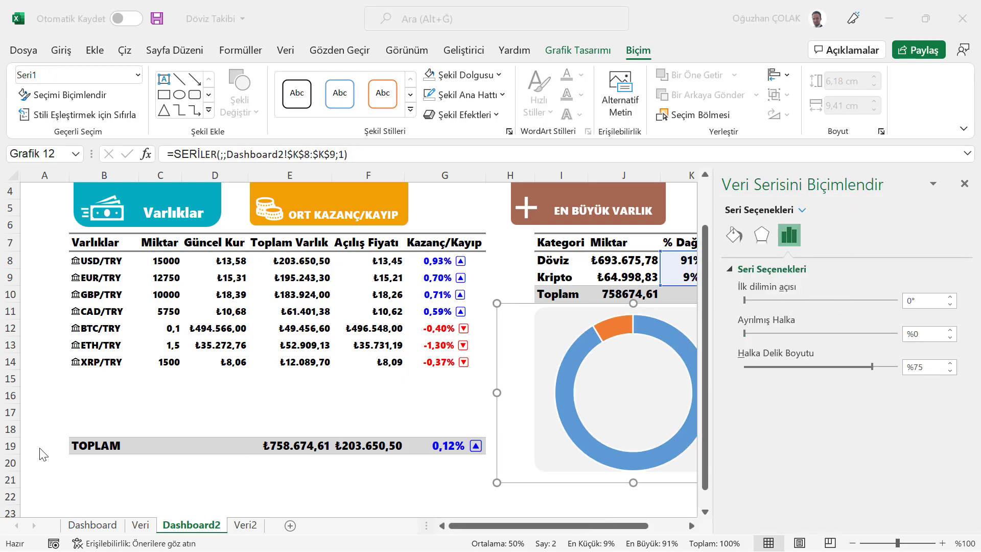
{"action": "left_click", "coordinate": [873, 367]}
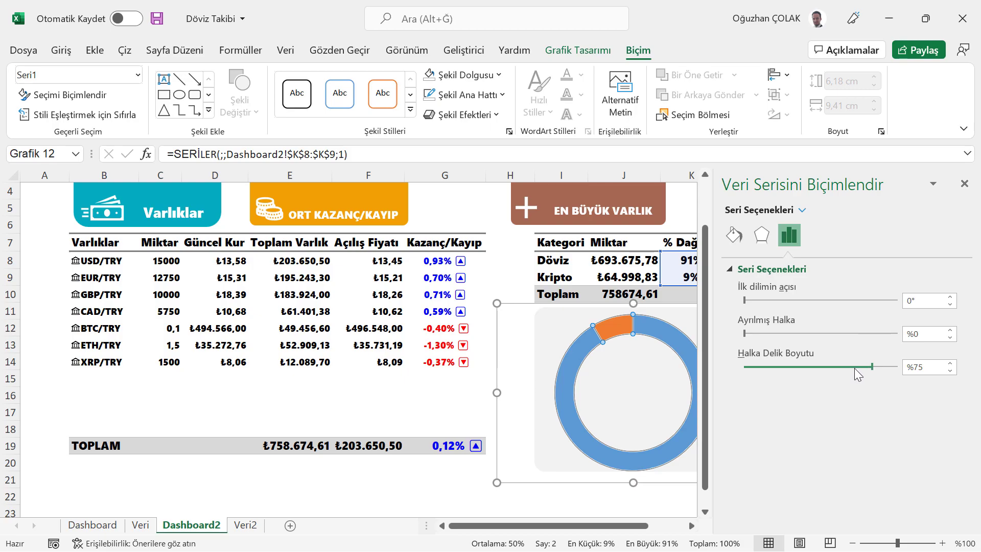
{"action": "left_click_drag", "start_coordinate": [871, 367], "coordinate": [859, 366]}
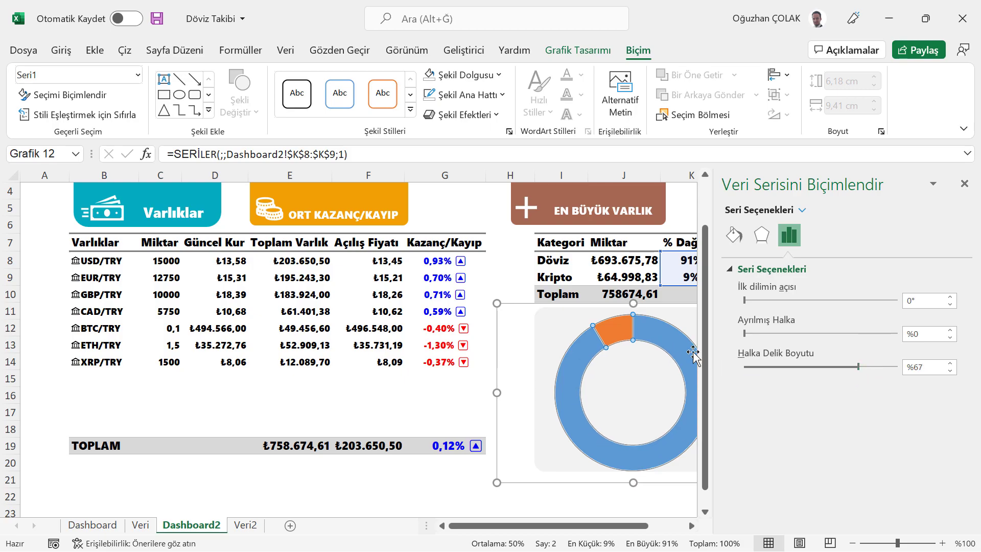
Make the large 91% slice teal with no border.
{"action": "left_click", "coordinate": [662, 339]}
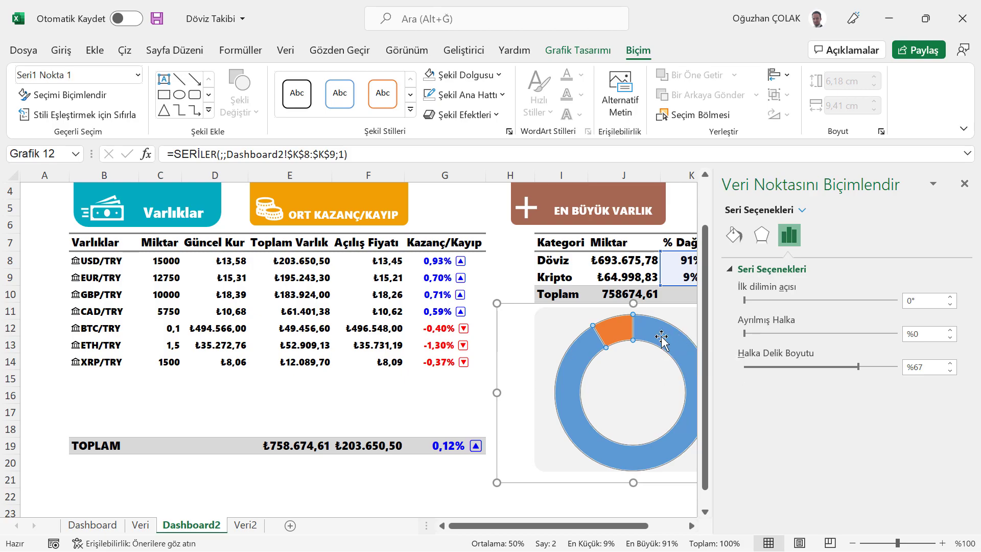
{"action": "left_click", "coordinate": [735, 235]}
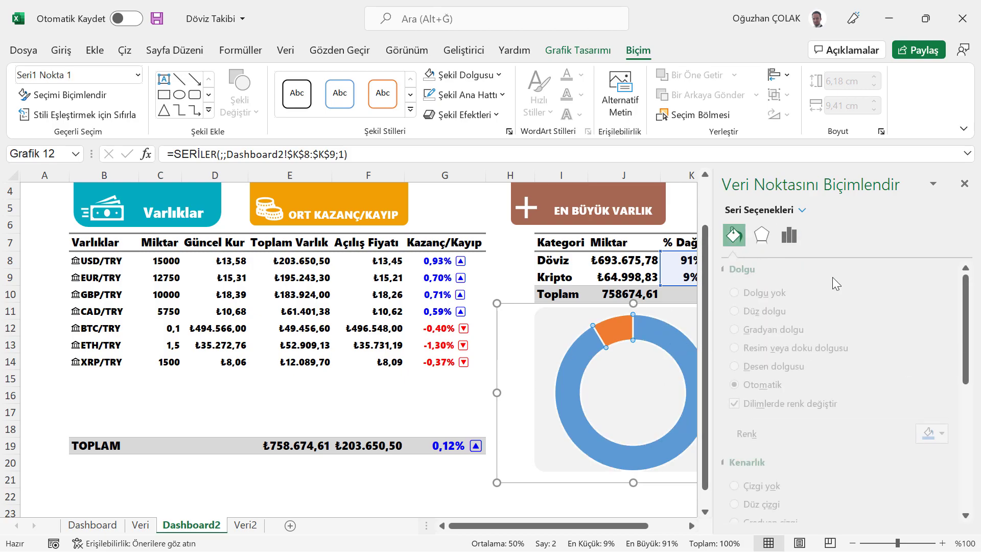
{"action": "left_click", "coordinate": [743, 486]}
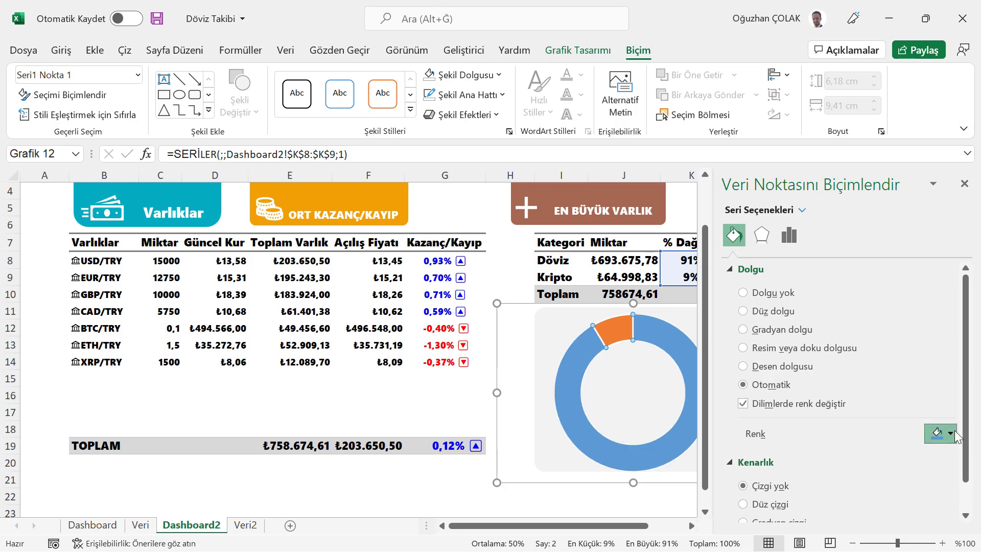
{"action": "left_click", "coordinate": [940, 432]}
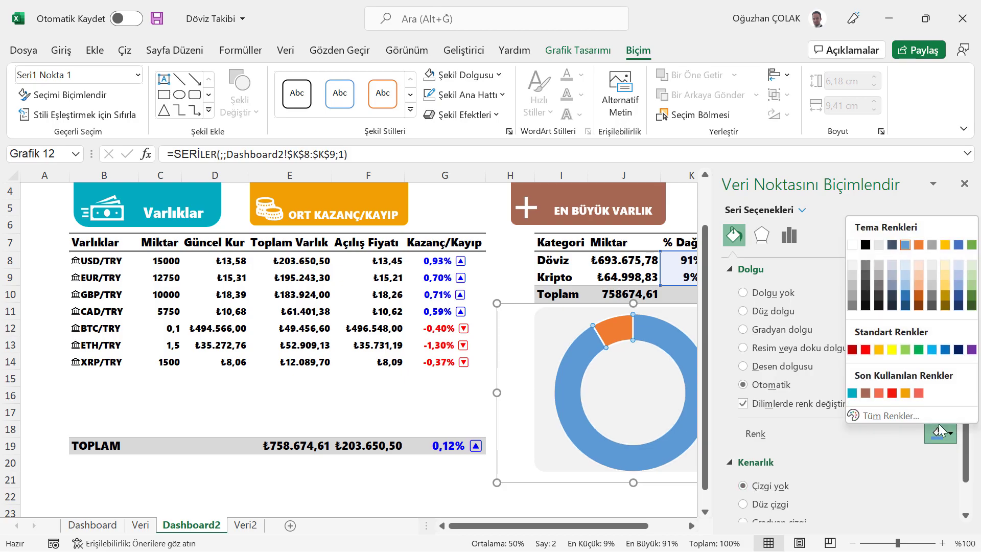
{"action": "left_click", "coordinate": [853, 393]}
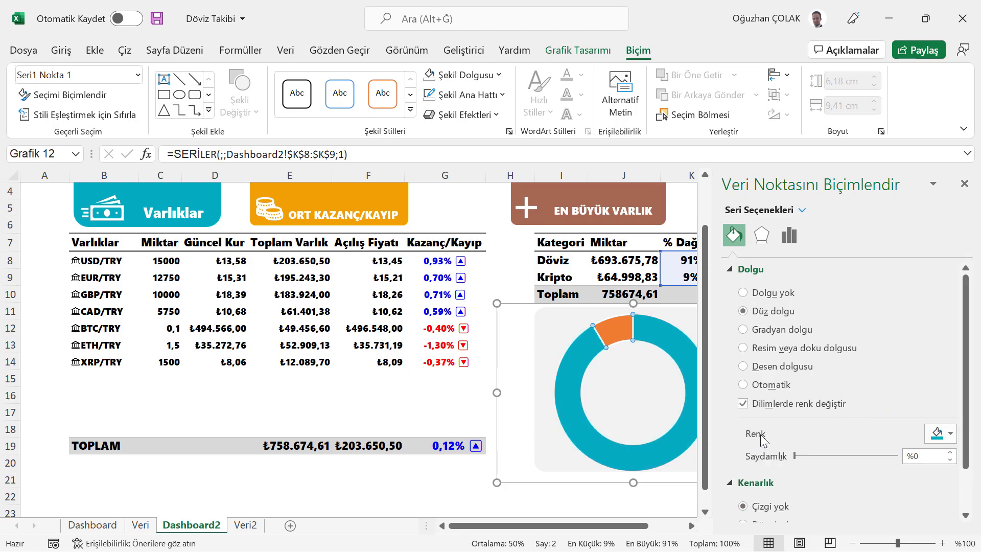
Make the small 9% slice coral with no border.
{"action": "left_click", "coordinate": [620, 328]}
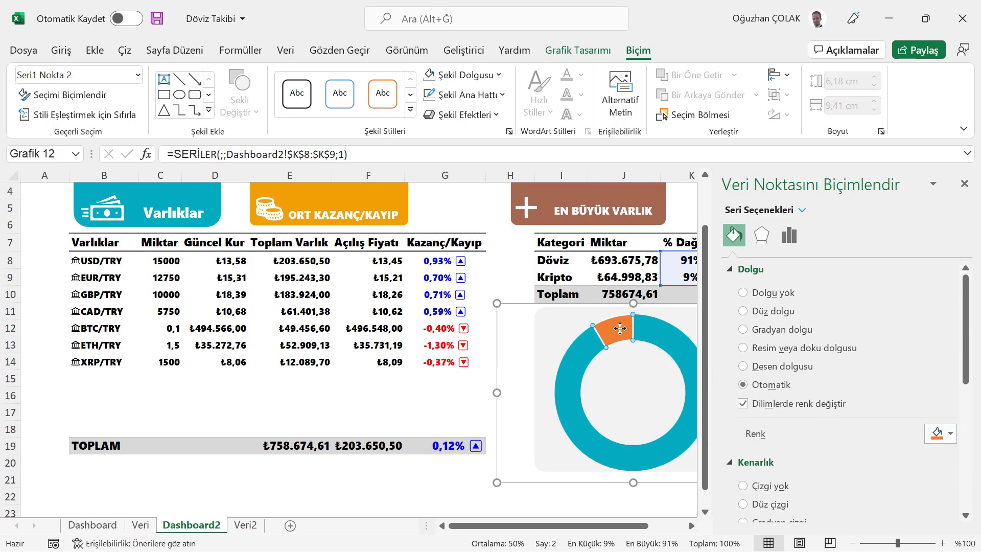
{"action": "left_click", "coordinate": [743, 486]}
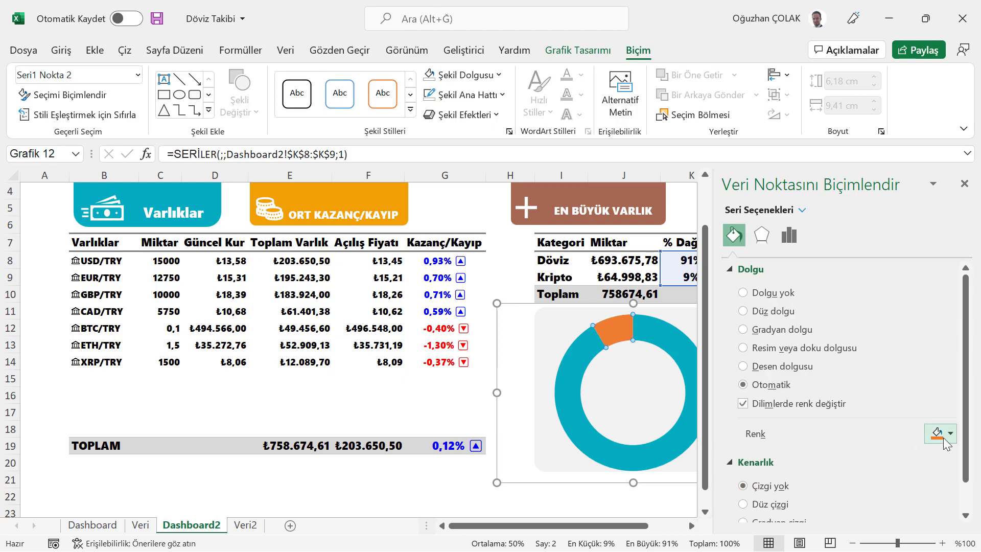
{"action": "left_click", "coordinate": [945, 441]}
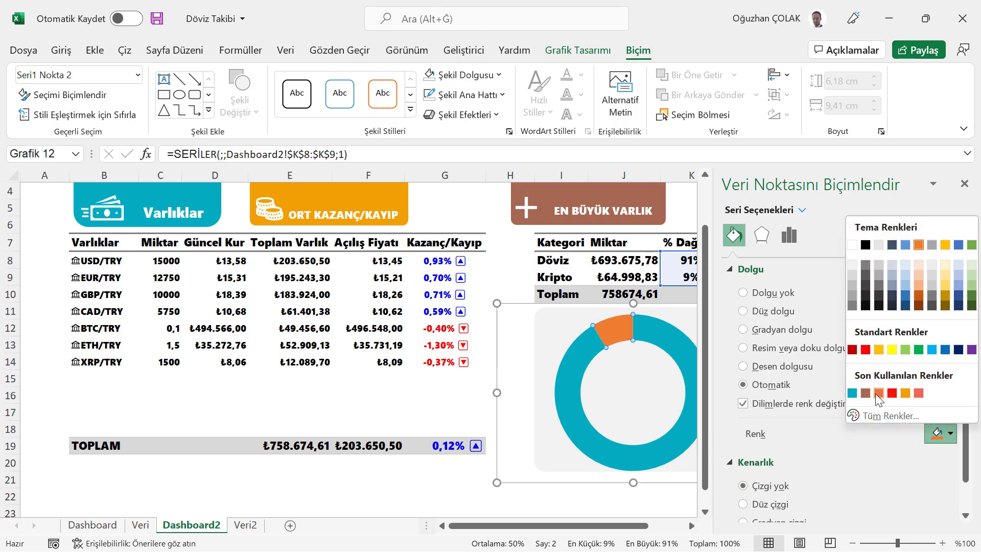
{"action": "left_click", "coordinate": [879, 395]}
{"action": "left_click", "coordinate": [964, 184]}
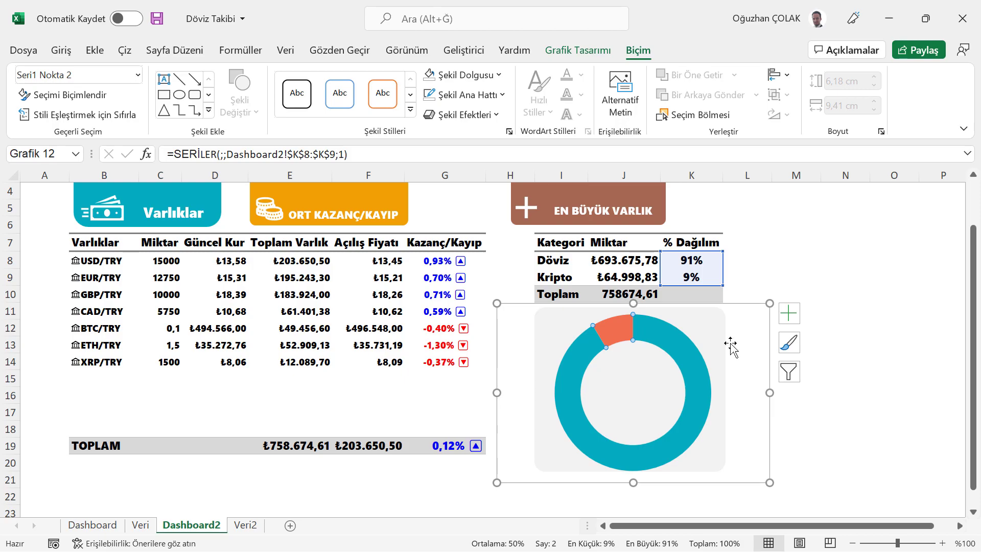
Turn on percentage data labels for the doughnut slices.
{"action": "left_click", "coordinate": [790, 314]}
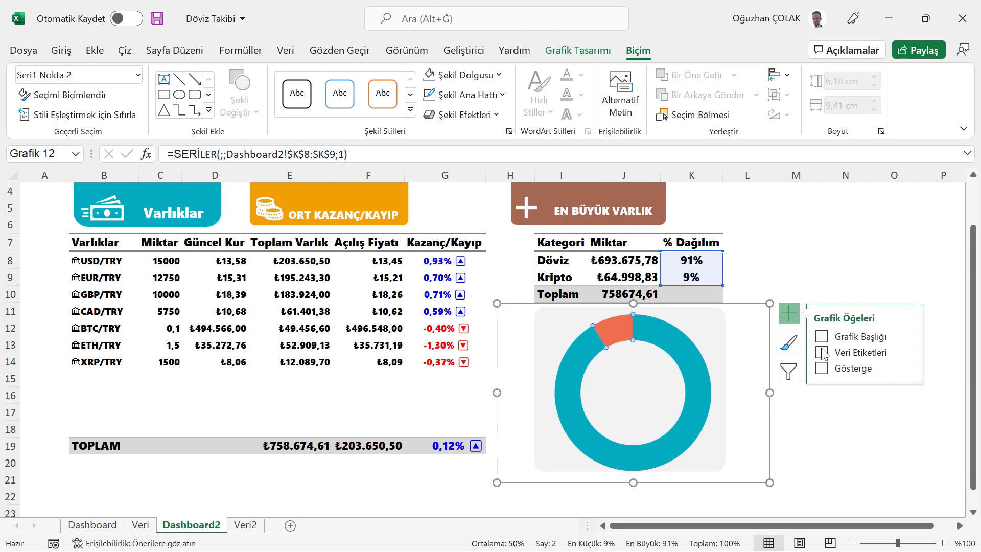
{"action": "mouse_move", "coordinate": [863, 352]}
{"action": "left_click", "coordinate": [908, 353]}
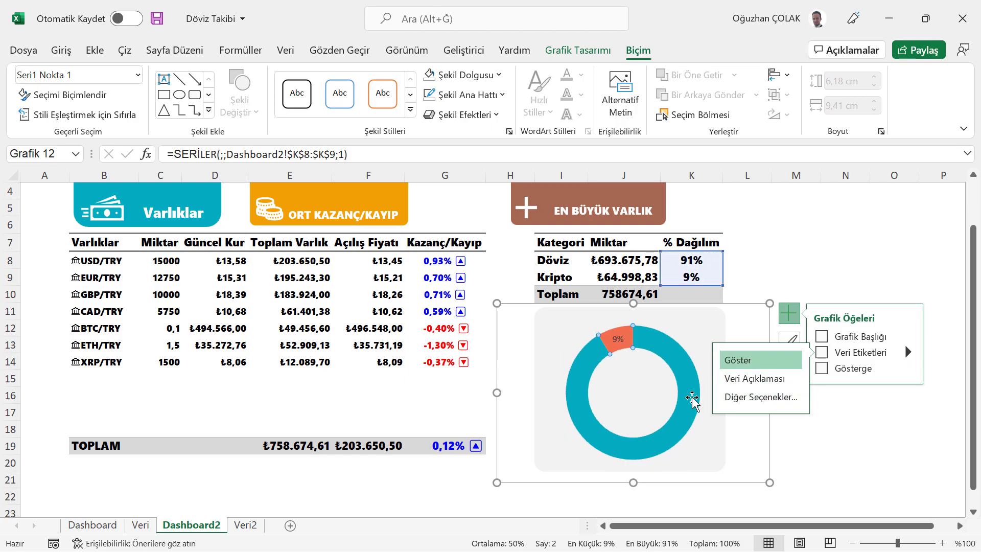
{"action": "left_click", "coordinate": [765, 364]}
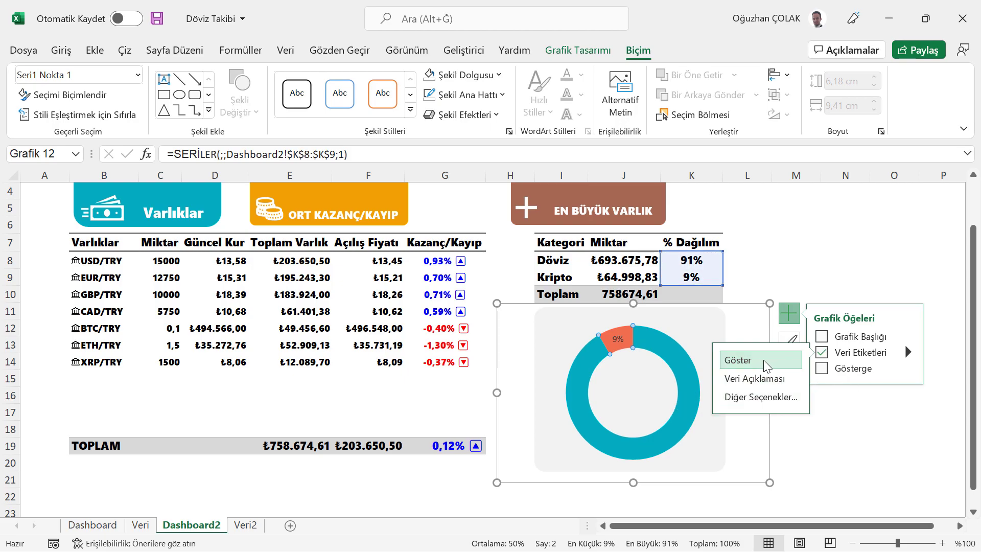
Set the data labels to Segoe UI Black and enlarge them to size 11.
{"action": "left_click", "coordinate": [647, 446]}
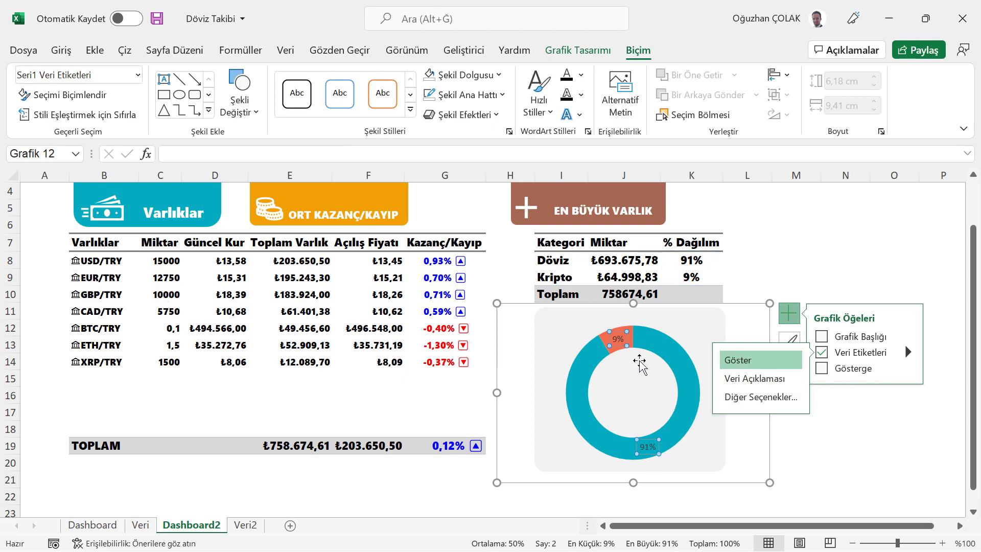
{"action": "left_click", "coordinate": [61, 50]}
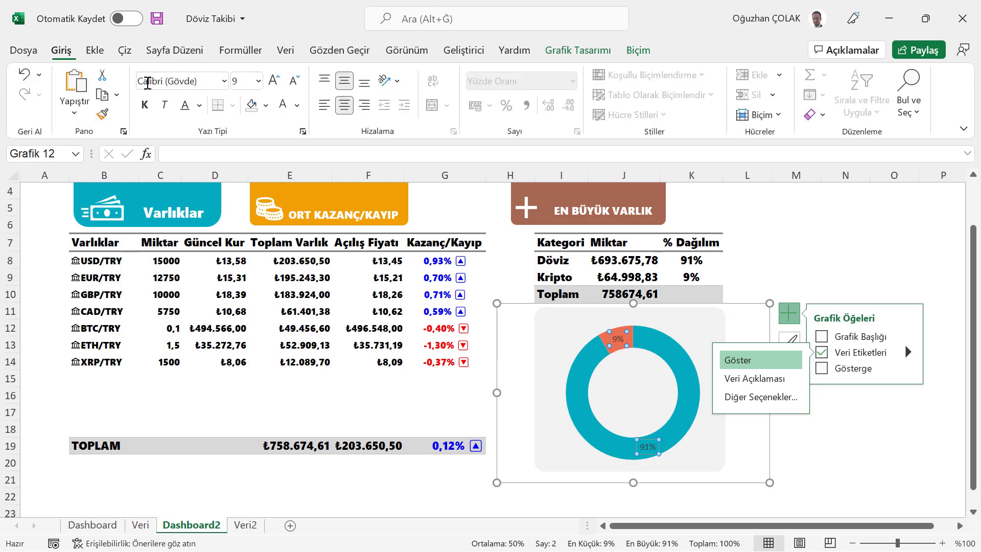
{"action": "left_click", "coordinate": [177, 80]}
{"action": "type", "text": "s"}
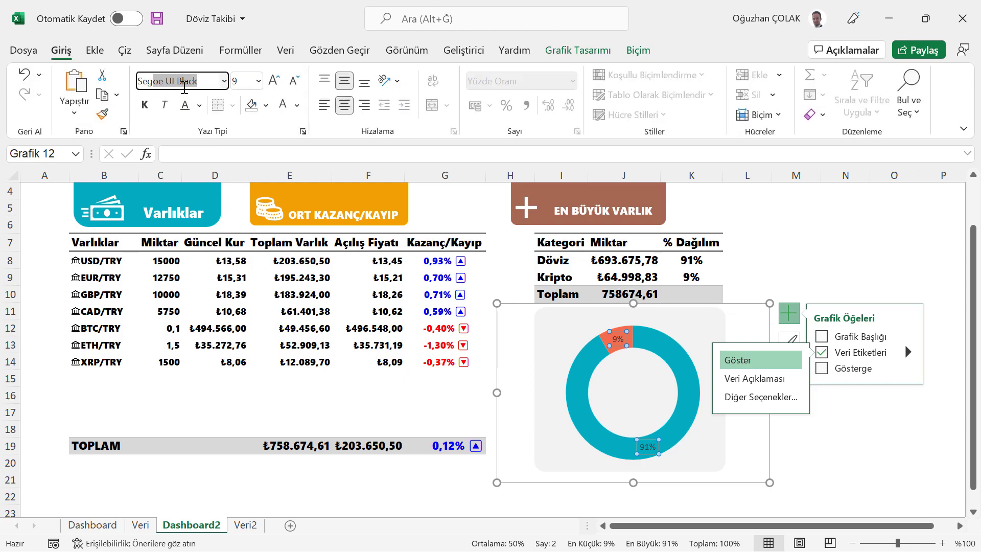
{"action": "key", "text": "Return"}
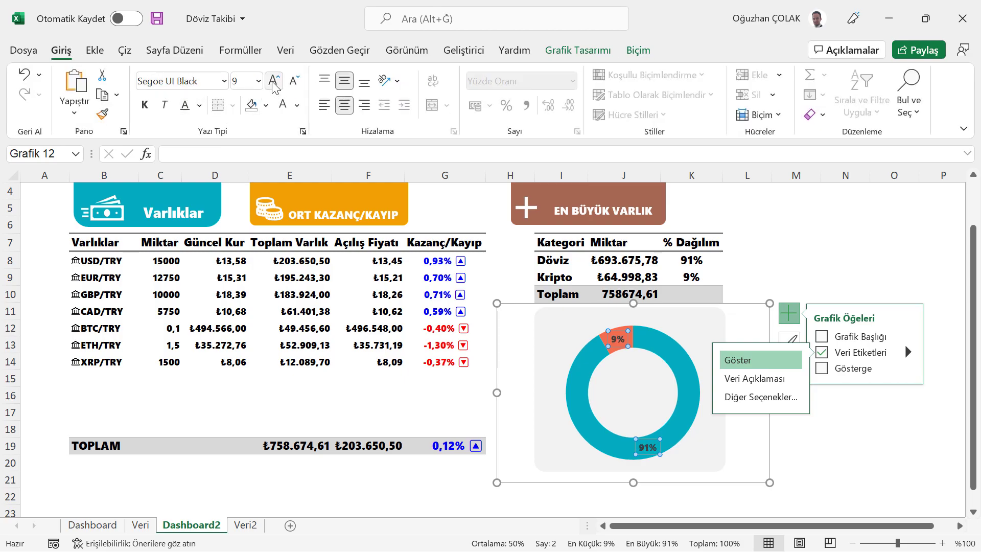
{"action": "left_click", "coordinate": [274, 81]}
{"action": "left_click", "coordinate": [275, 80]}
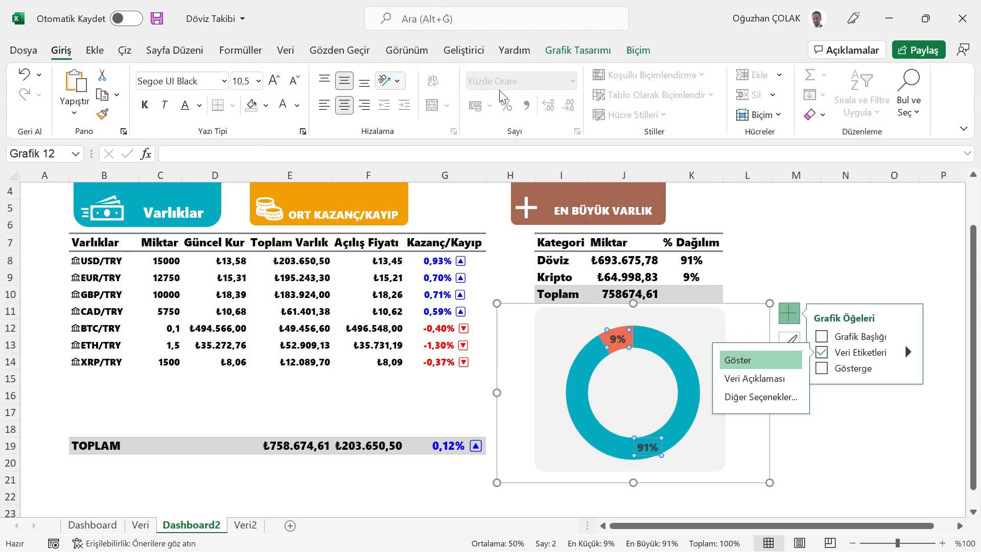
{"action": "left_click", "coordinate": [803, 210]}
{"action": "scroll", "coordinate": [802, 325], "scroll_direction": "up", "scroll_amount": 1}
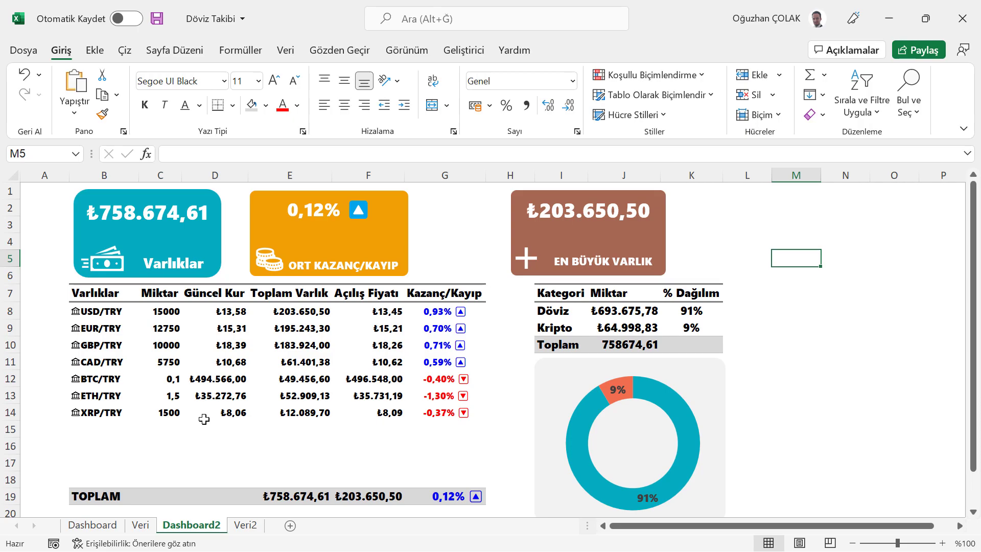
Check the Price formula in cell C3 of the Veri2 sheet.
{"action": "left_click", "coordinate": [558, 421]}
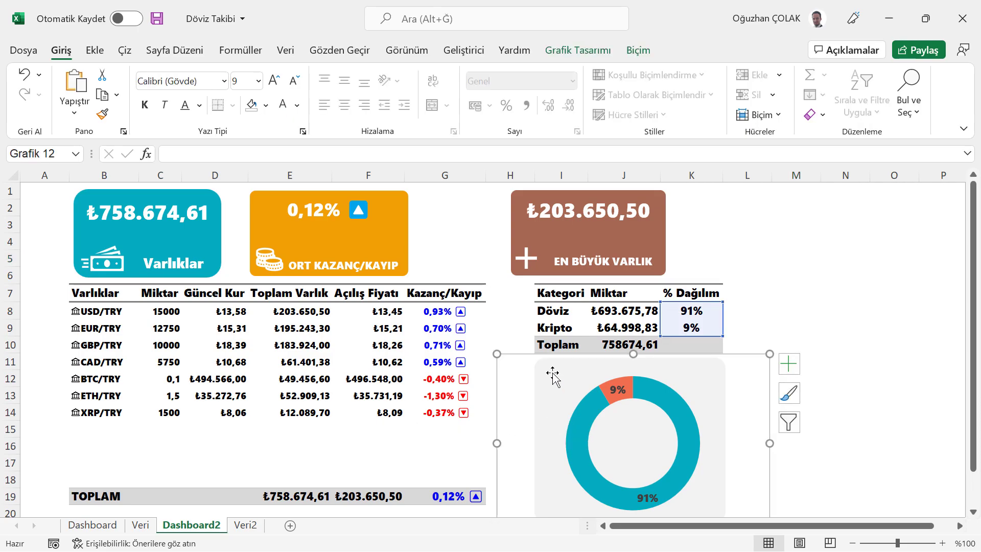
{"action": "left_click", "coordinate": [246, 525]}
{"action": "left_click", "coordinate": [205, 225]}
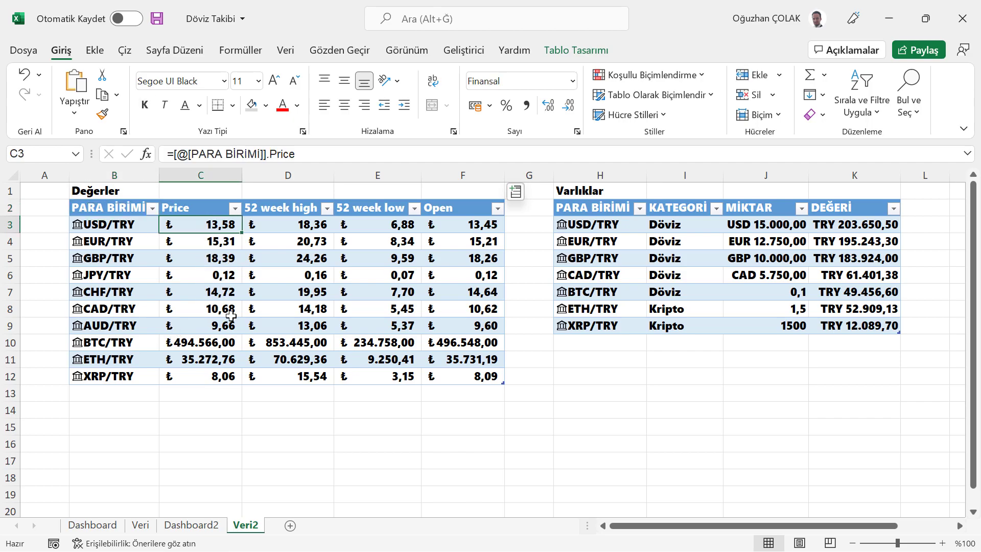
{"action": "left_click", "coordinate": [191, 526]}
Move the brown card with its caption and plus icon right, above the Kategori table.
{"action": "left_click", "coordinate": [688, 232]}
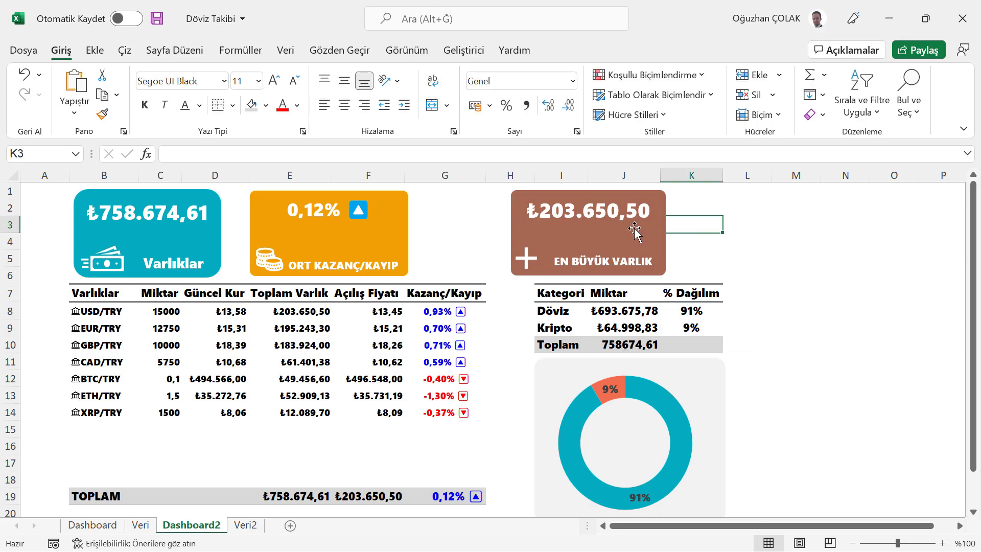
{"action": "left_click", "coordinate": [662, 226]}
{"action": "left_click", "coordinate": [628, 257]}
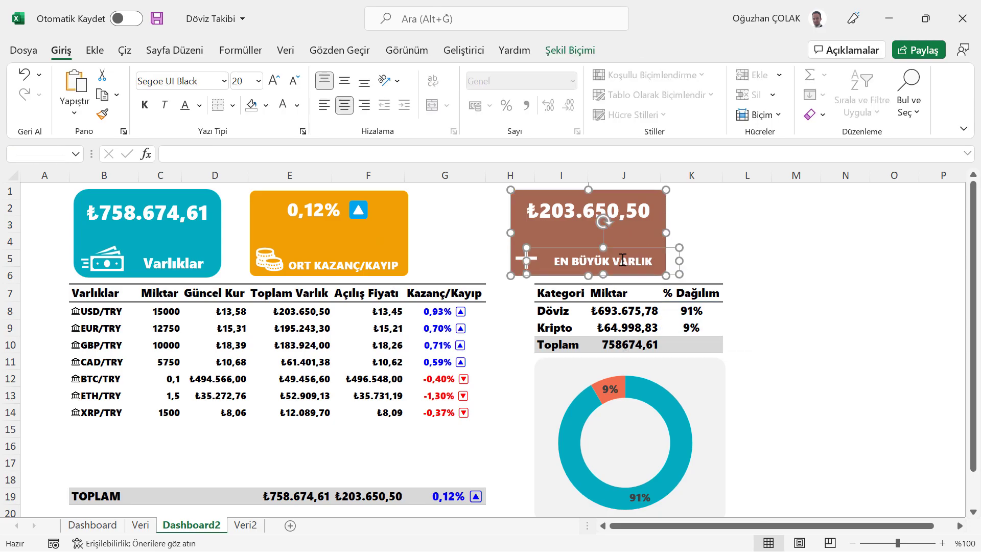
{"action": "left_click", "coordinate": [517, 261], "text": "shift"}
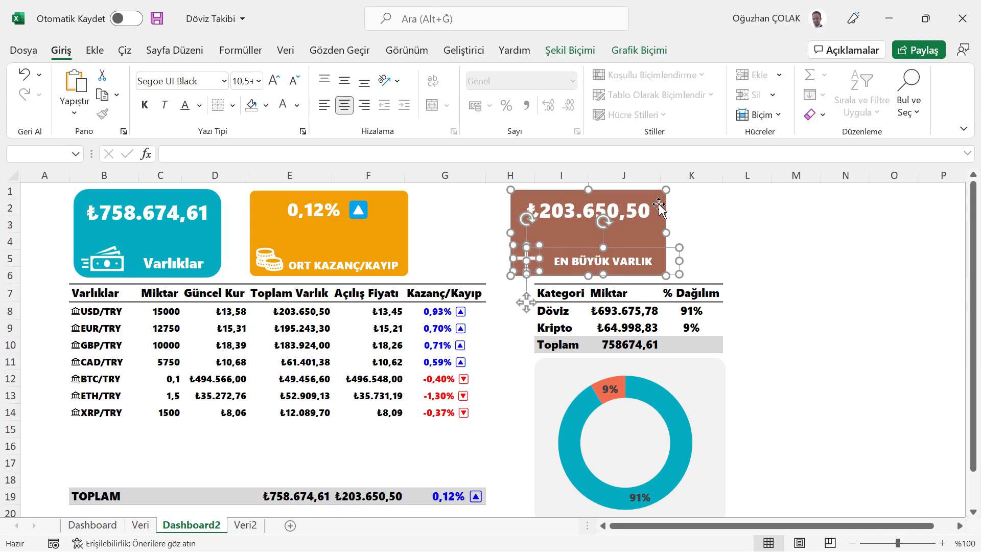
{"action": "left_click_drag", "start_coordinate": [660, 205], "coordinate": [696, 205]}
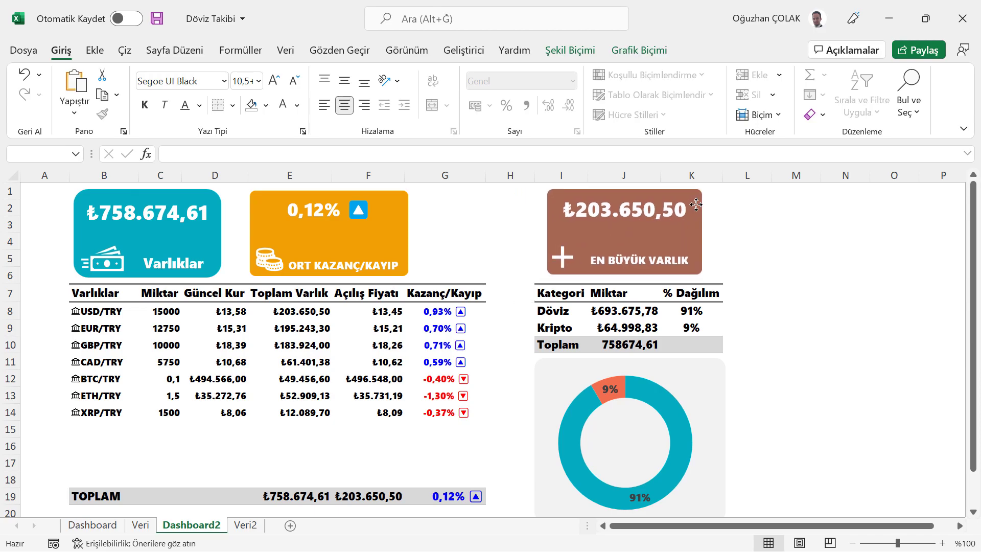
{"action": "key", "text": "Escape"}
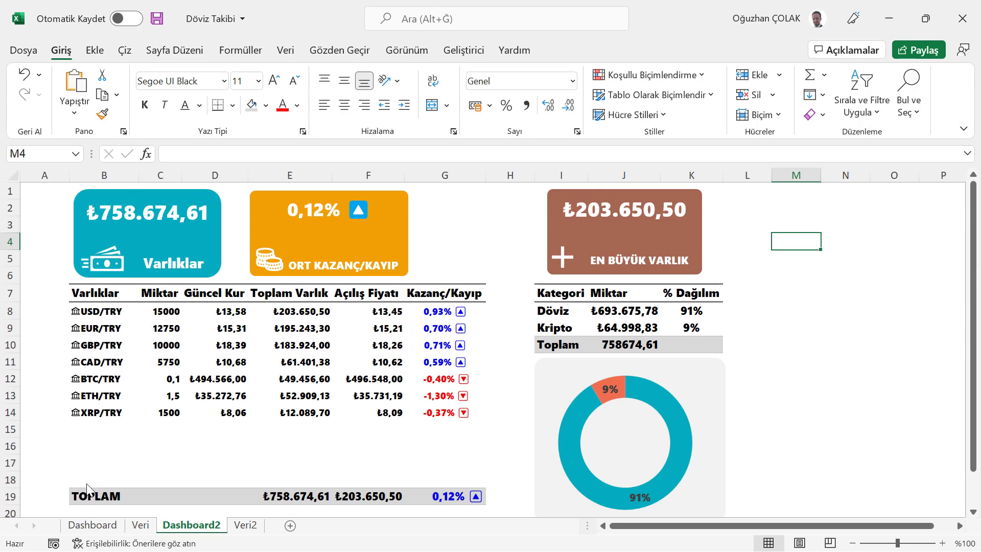